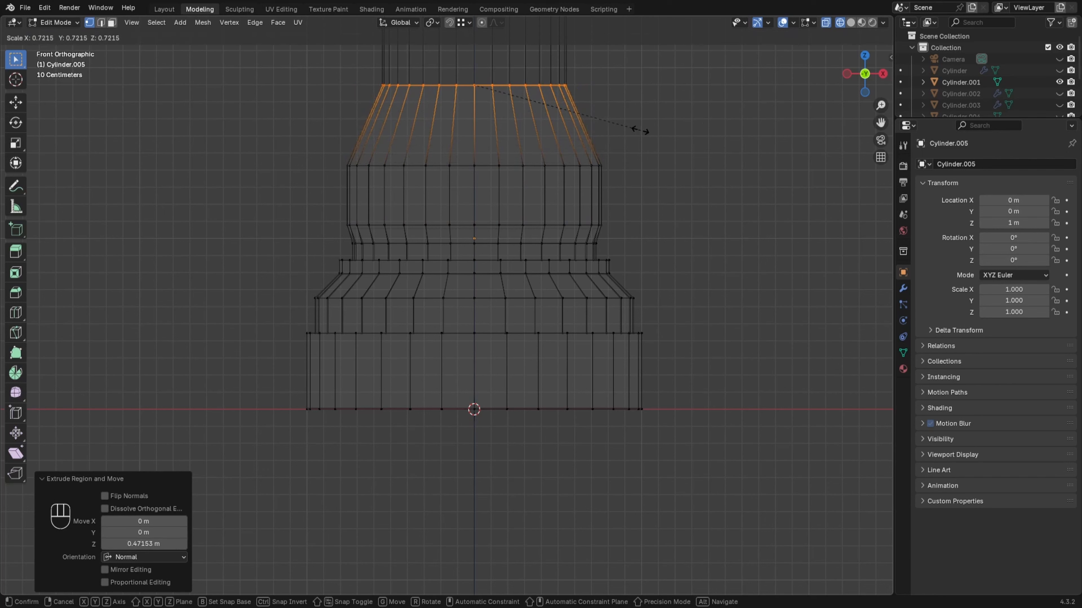
- Scale the column's top ring to 0.724 and extrude it up about 2.44 m to the reference column's top
{"action": "left_click", "coordinate": [641, 130]}
{"action": "middle_click_drag", "start_coordinate": [644, 136], "coordinate": [636, 456], "text": "shift"}
{"action": "scroll", "coordinate": [640, 396], "scroll_direction": "down", "scroll_amount": 2}
{"action": "middle_click_drag", "start_coordinate": [637, 253], "coordinate": [627, 297], "text": "shift"}
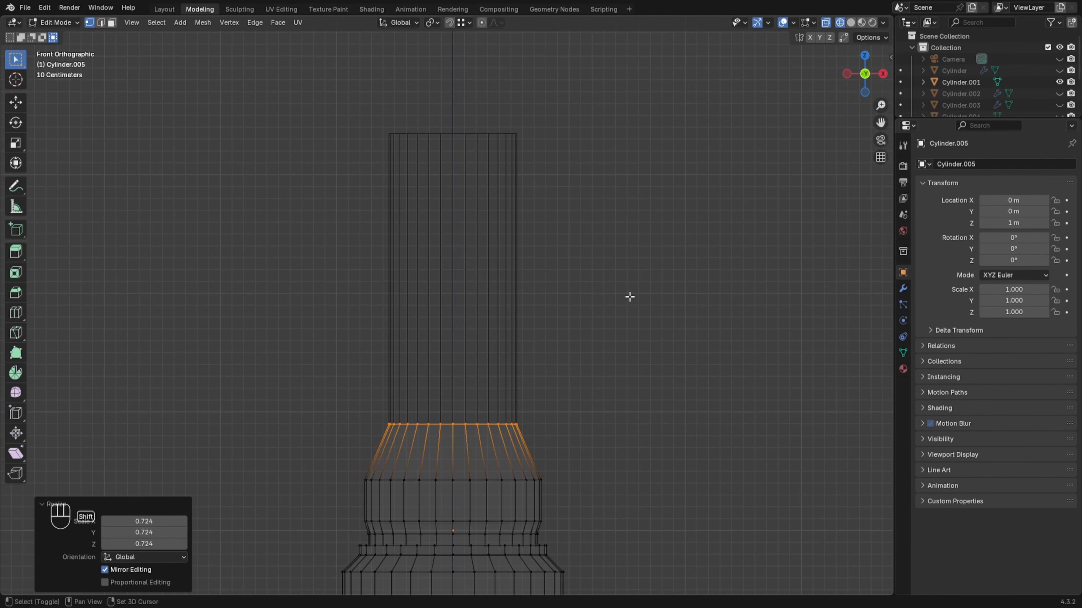
{"action": "key", "text": "e"}
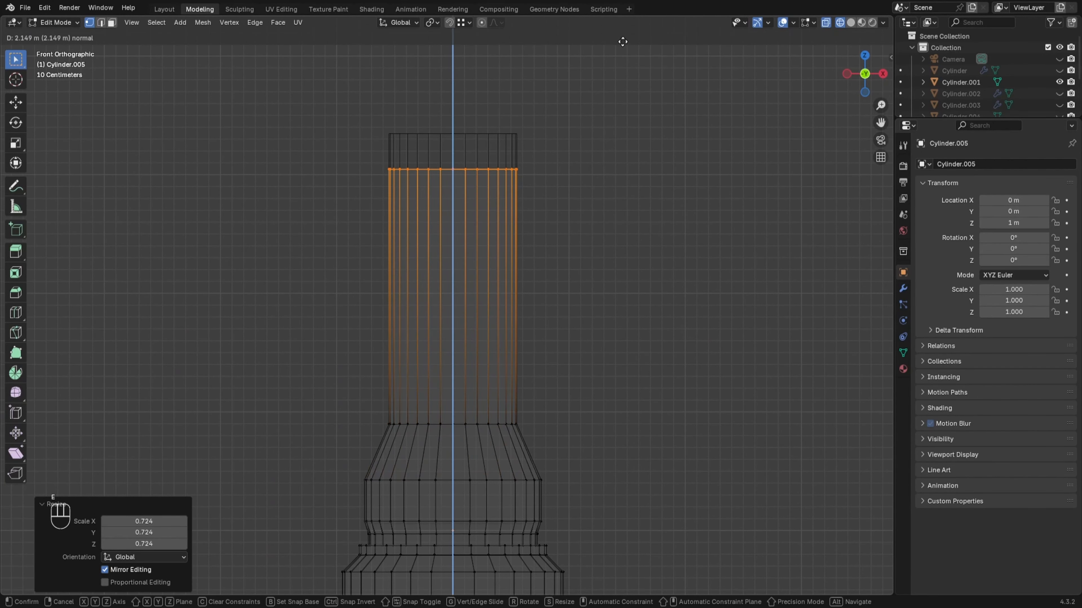
{"action": "left_click", "coordinate": [625, 584]}
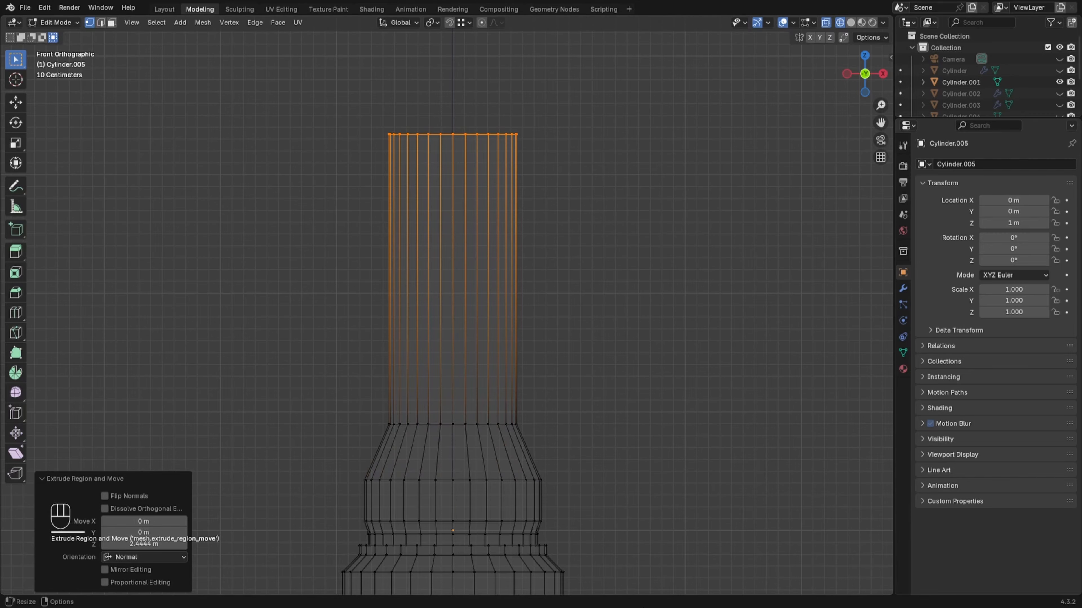
{"action": "scroll", "coordinate": [739, 329], "scroll_direction": "down", "scroll_amount": 2}
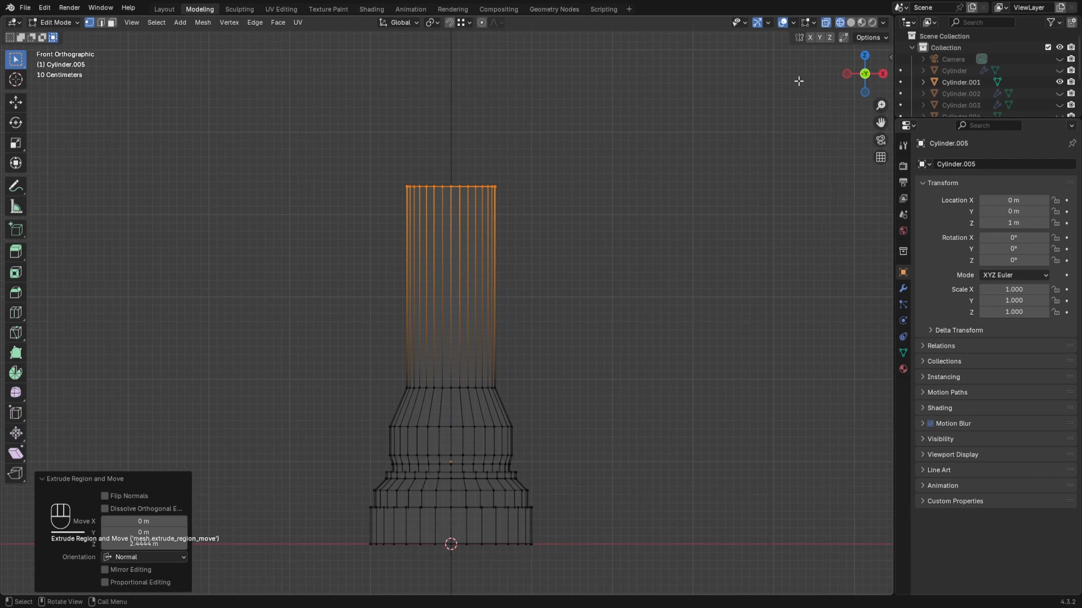
- Switch the viewport to solid shading and select Cylinder.005 in the outliner
{"action": "left_click", "coordinate": [851, 24]}
{"action": "scroll", "coordinate": [739, 220], "scroll_direction": "up", "scroll_amount": 2}
{"action": "mouse_move", "coordinate": [739, 220]}
{"action": "middle_mouse_down"}
{"action": "mouse_move", "coordinate": [663, 278]}
{"action": "mouse_move", "coordinate": [703, 223]}
{"action": "middle_mouse_up"}
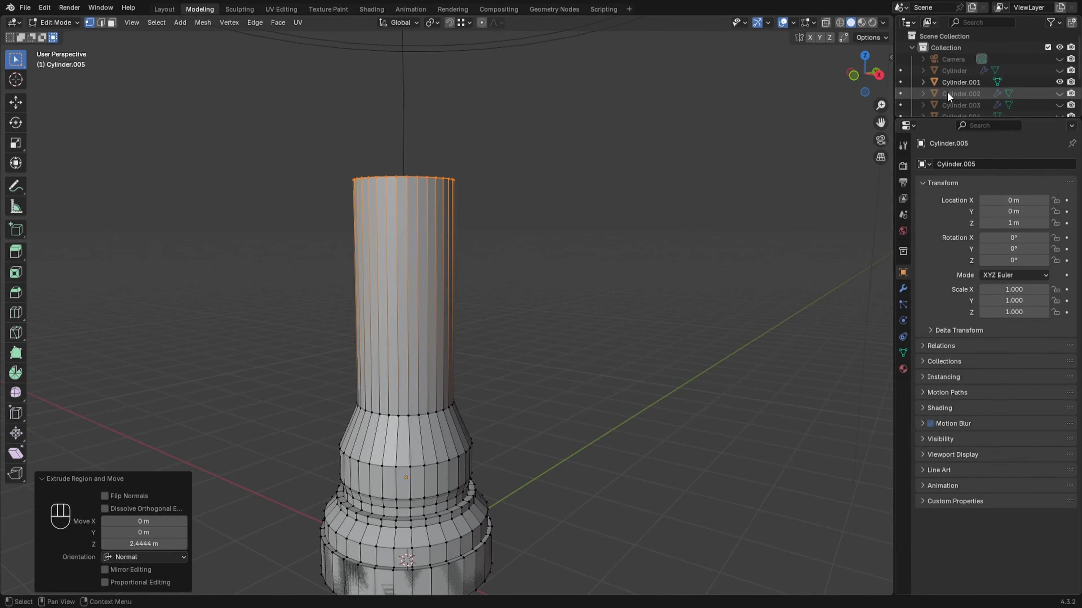
{"action": "scroll", "coordinate": [947, 92], "scroll_direction": "down", "scroll_amount": 3}
{"action": "left_click", "coordinate": [949, 81]}
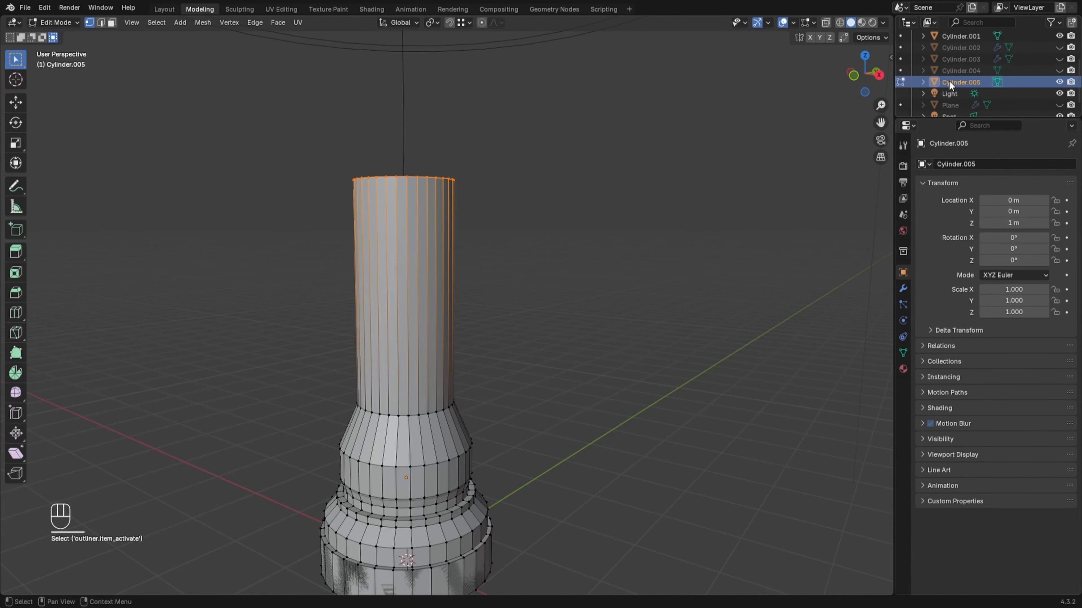
{"action": "scroll", "coordinate": [671, 302], "scroll_direction": "down", "scroll_amount": 3}
{"action": "middle_click_drag", "start_coordinate": [623, 331], "coordinate": [646, 346]}
{"action": "key", "text": "g"}
{"action": "key", "text": "x"}
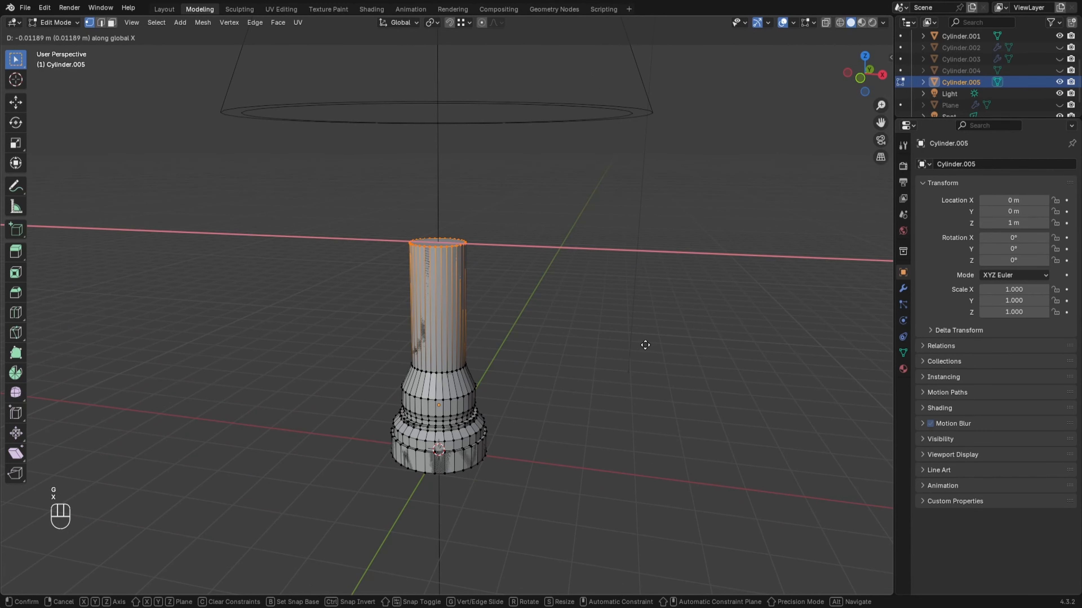
{"action": "key", "text": "Escape"}
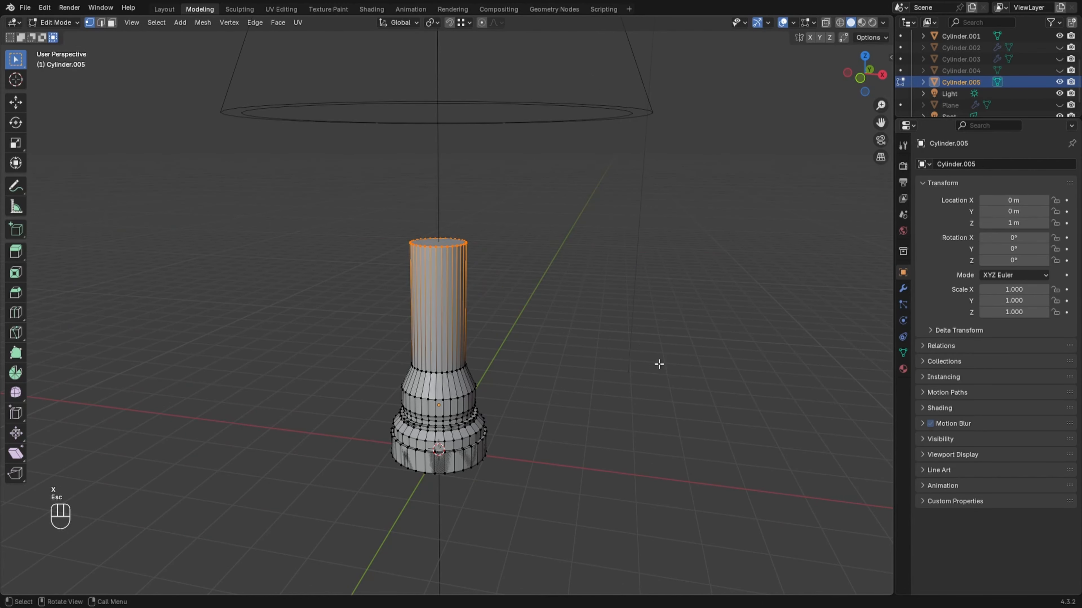
- Return Cylinder.005 from Edit Mode to Object Mode
{"action": "key", "text": "Tab"}
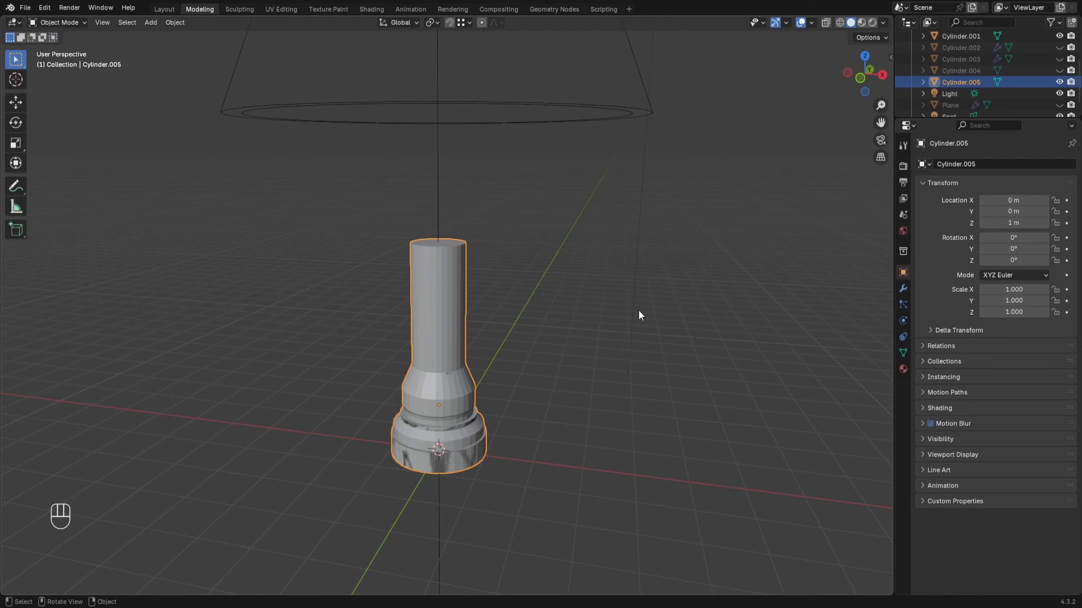
{"action": "key", "text": "g"}
{"action": "key", "text": "x"}
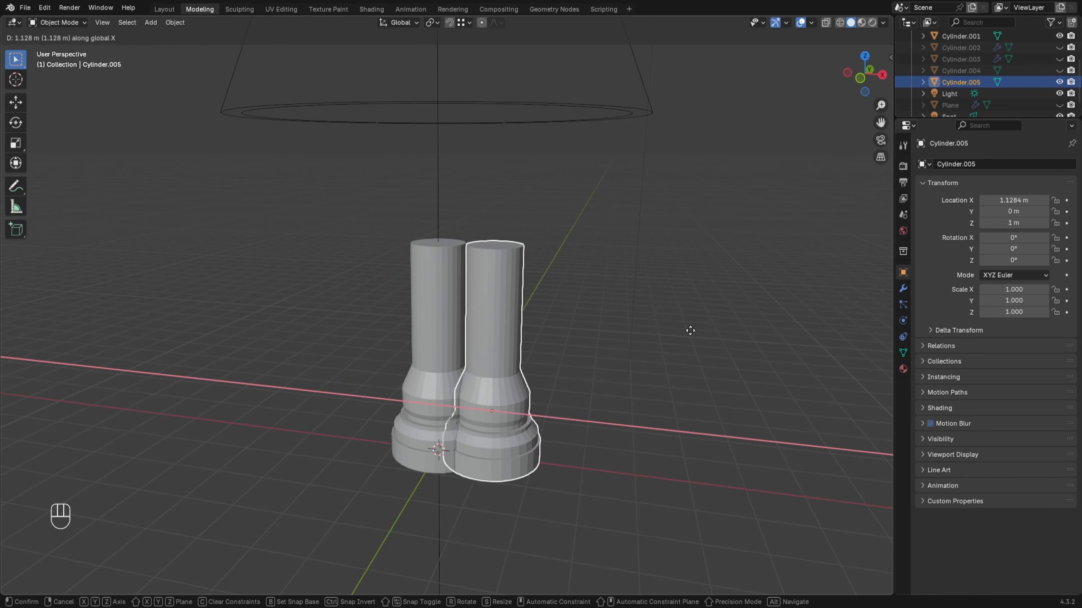
{"action": "key", "text": "Escape"}
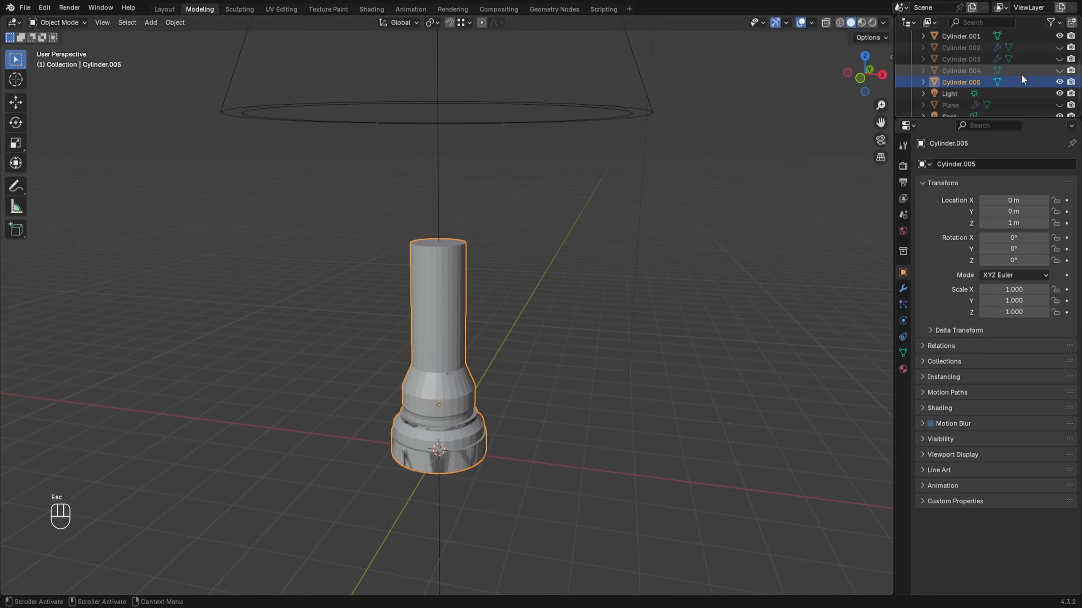
- Move the reference column Cylinder.001 4 m along the X axis
{"action": "left_click", "coordinate": [997, 37]}
{"action": "key", "text": "g"}
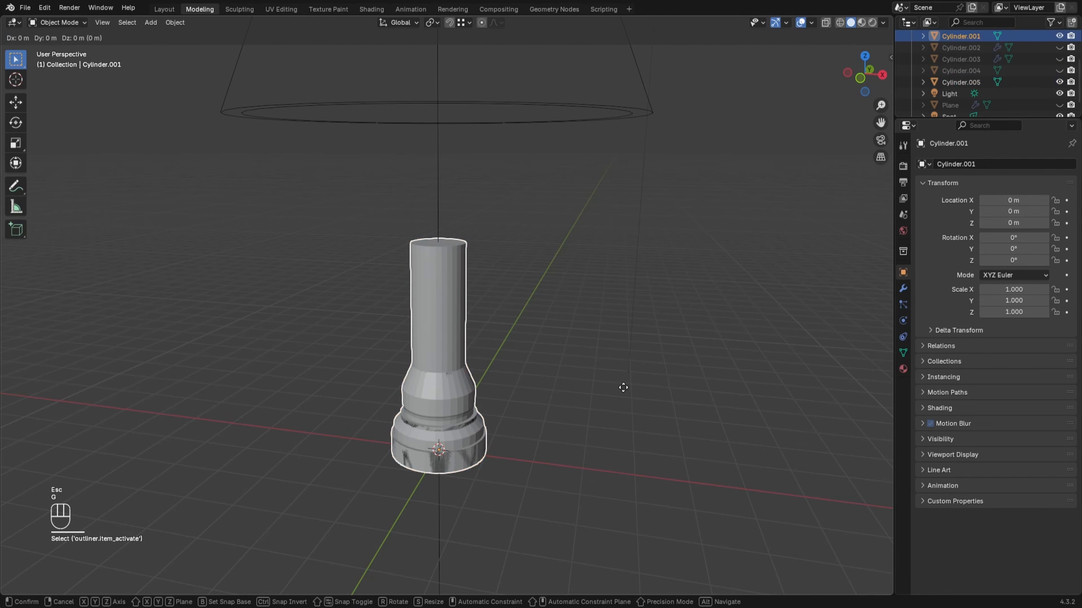
{"action": "key", "text": "x"}
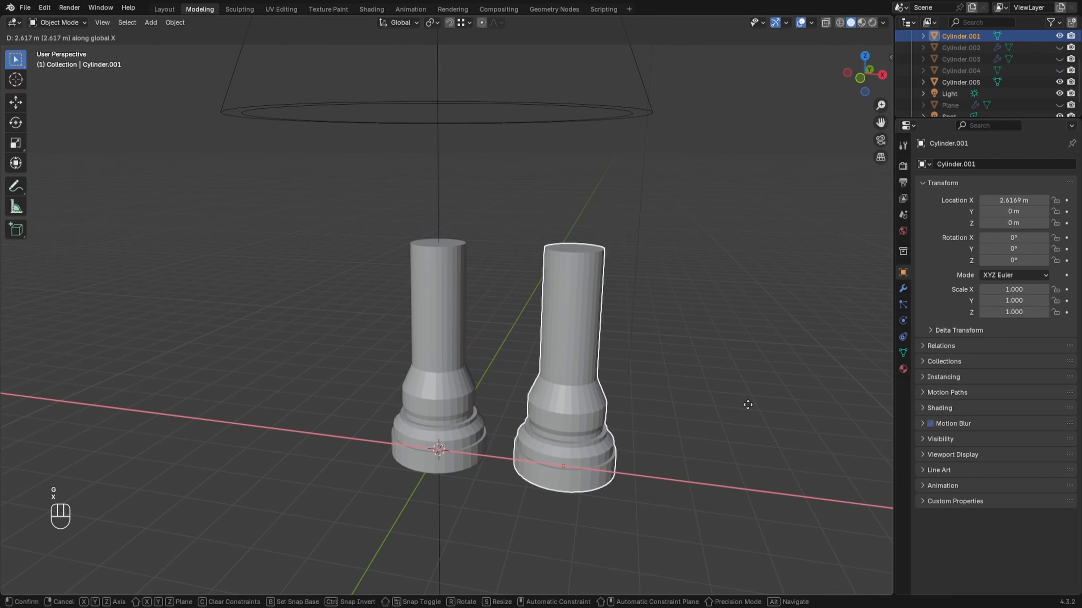
{"action": "type", "text": "4"}
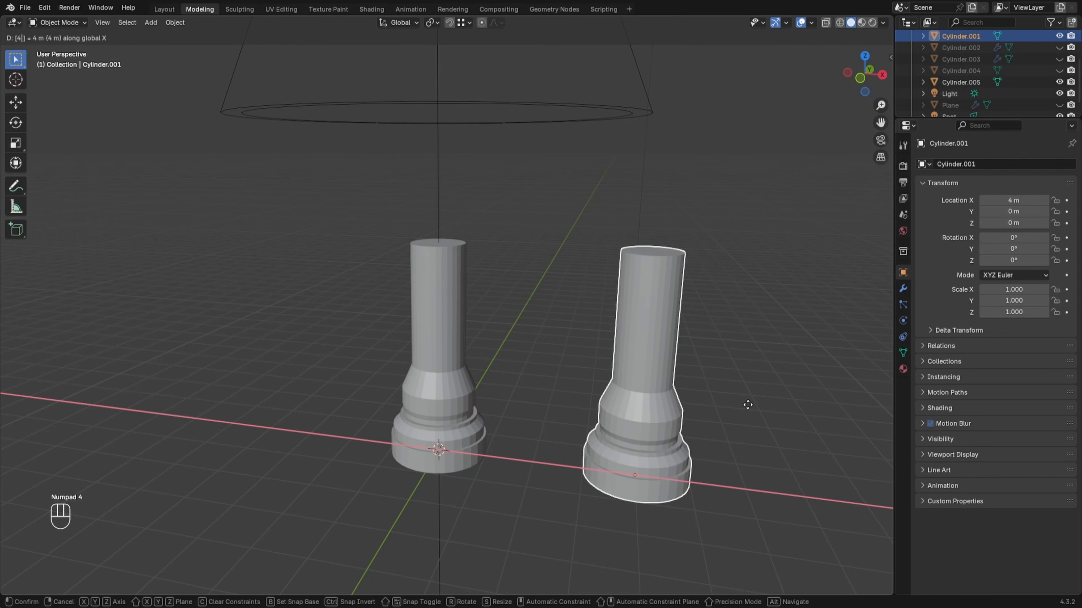
{"action": "key", "text": "KP_Enter"}
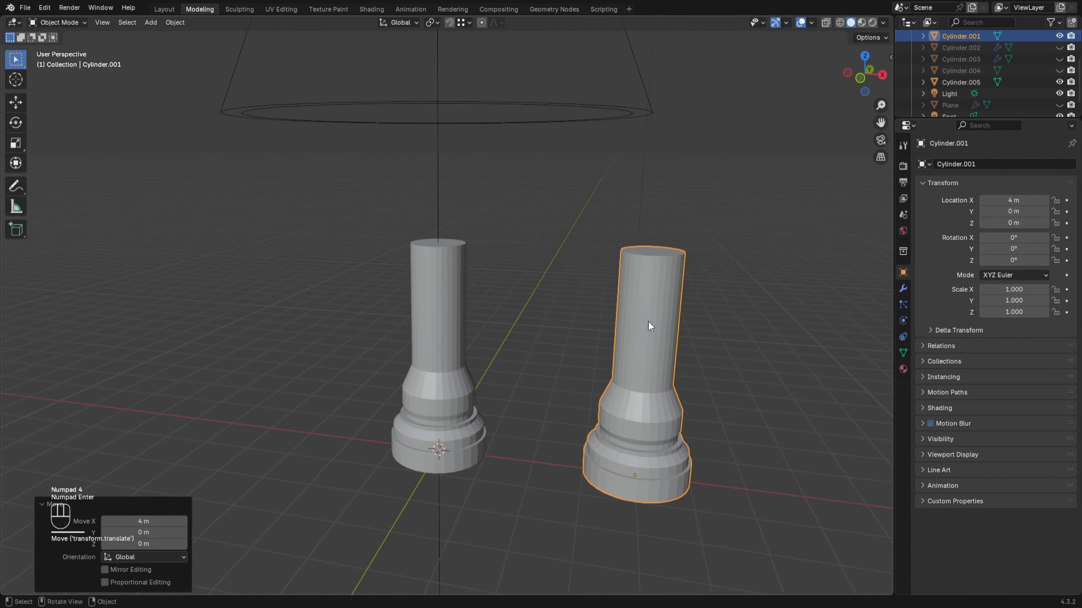
- Compare the two columns side by side and hide the reference column Cylinder.001 in the viewport
{"action": "middle_click_drag", "start_coordinate": [648, 321], "coordinate": [665, 301]}
{"action": "left_click", "coordinate": [463, 347]}
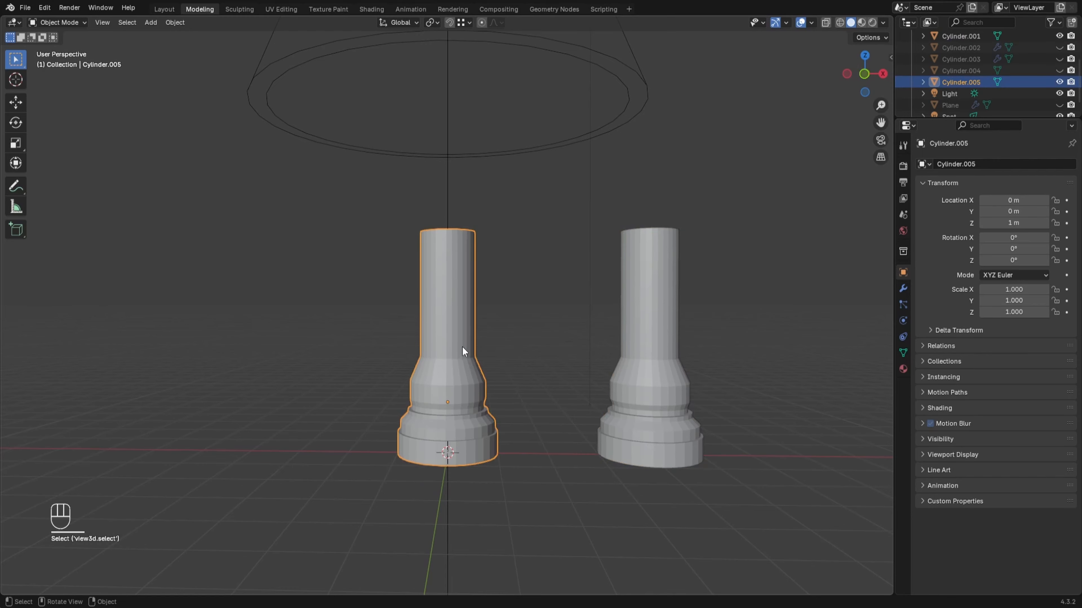
{"action": "scroll", "coordinate": [493, 364], "scroll_direction": "up", "scroll_amount": 3}
{"action": "scroll", "coordinate": [495, 365], "scroll_direction": "down", "scroll_amount": 2}
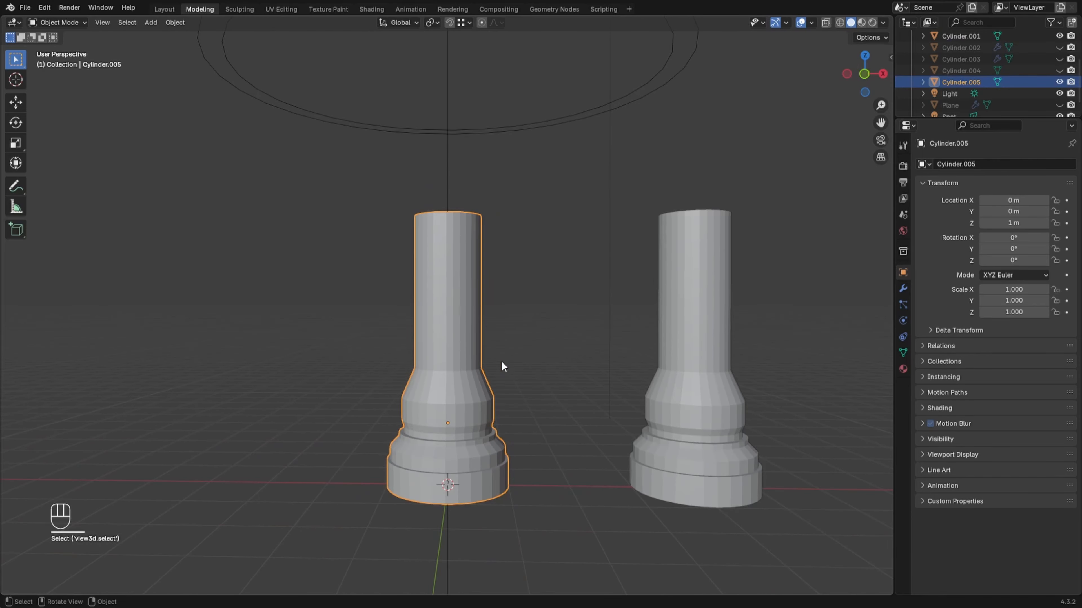
{"action": "left_click", "coordinate": [671, 351]}
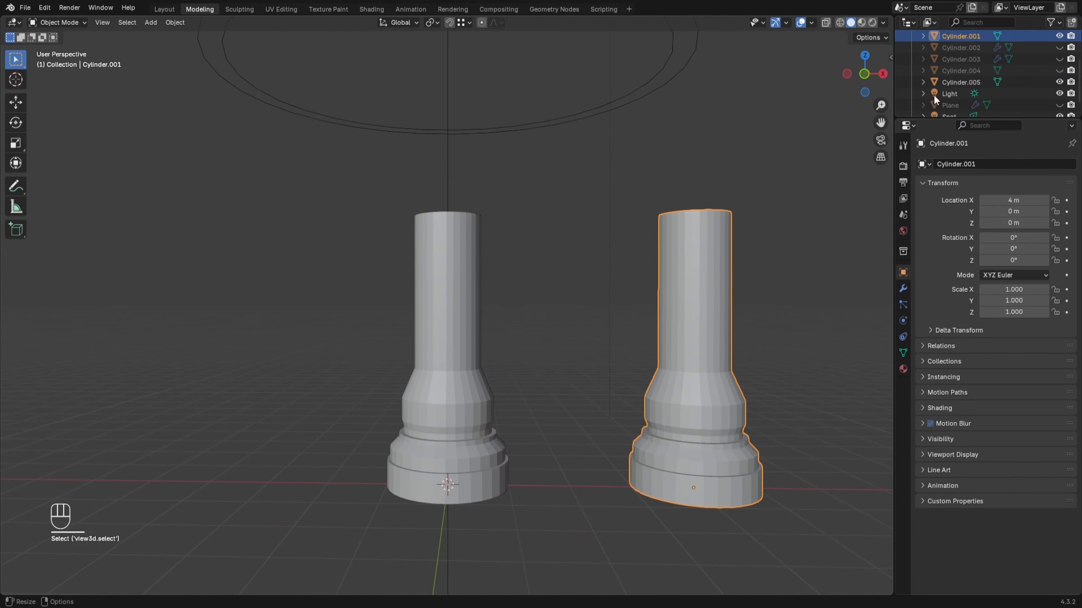
{"action": "left_click", "coordinate": [1059, 37]}
{"action": "scroll", "coordinate": [494, 319], "scroll_direction": "up", "scroll_amount": 3}
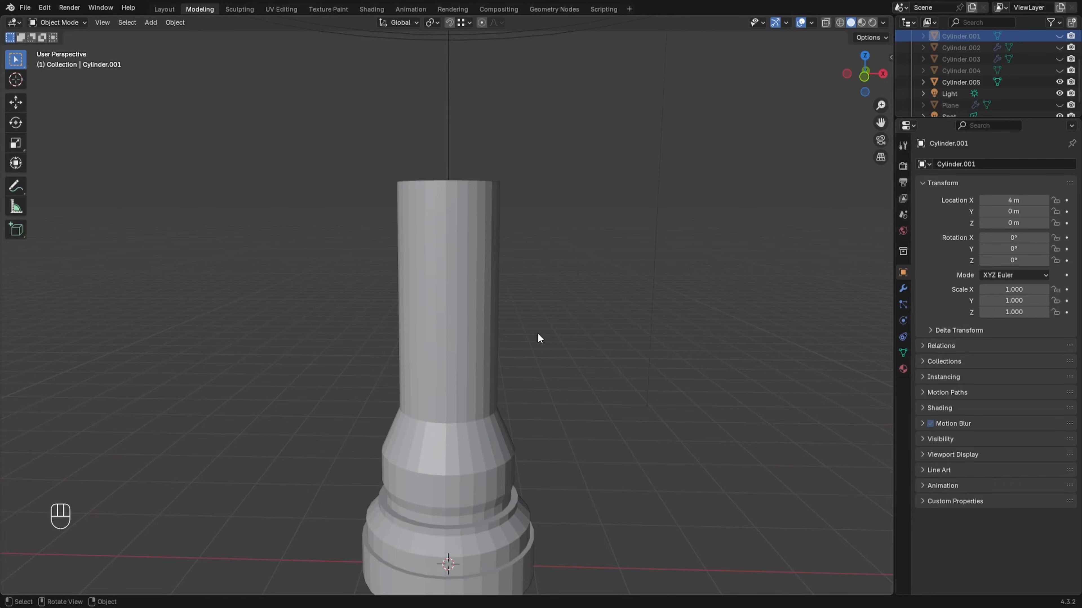
- Select the column Cylinder.005, enter Edit Mode and clear its mesh selection
{"action": "middle_click_drag", "start_coordinate": [538, 334], "coordinate": [417, 407]}
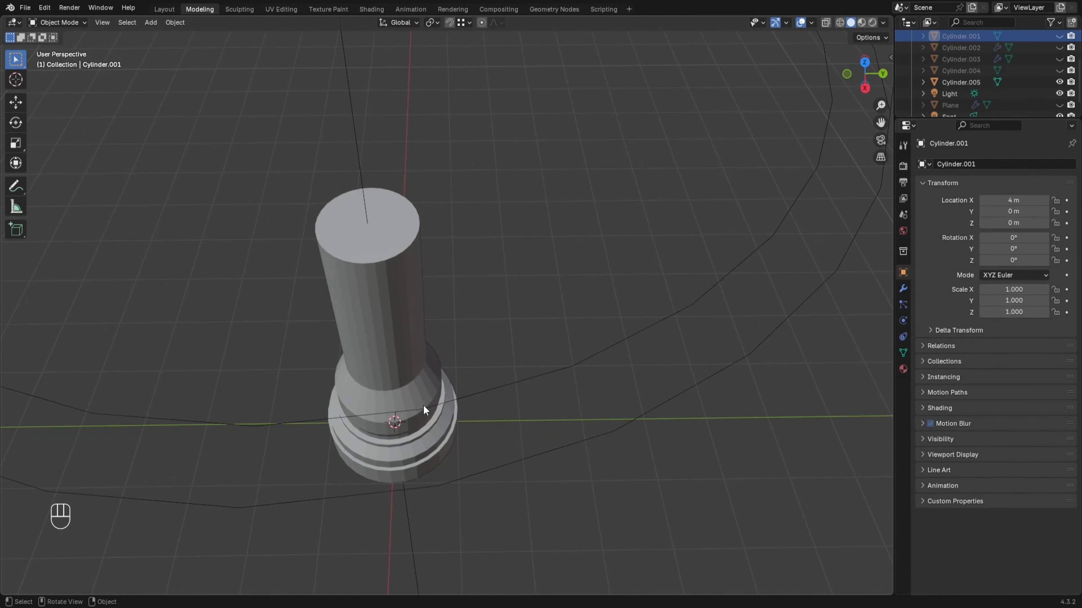
{"action": "key", "text": "Tab"}
{"action": "left_click", "coordinate": [401, 319]}
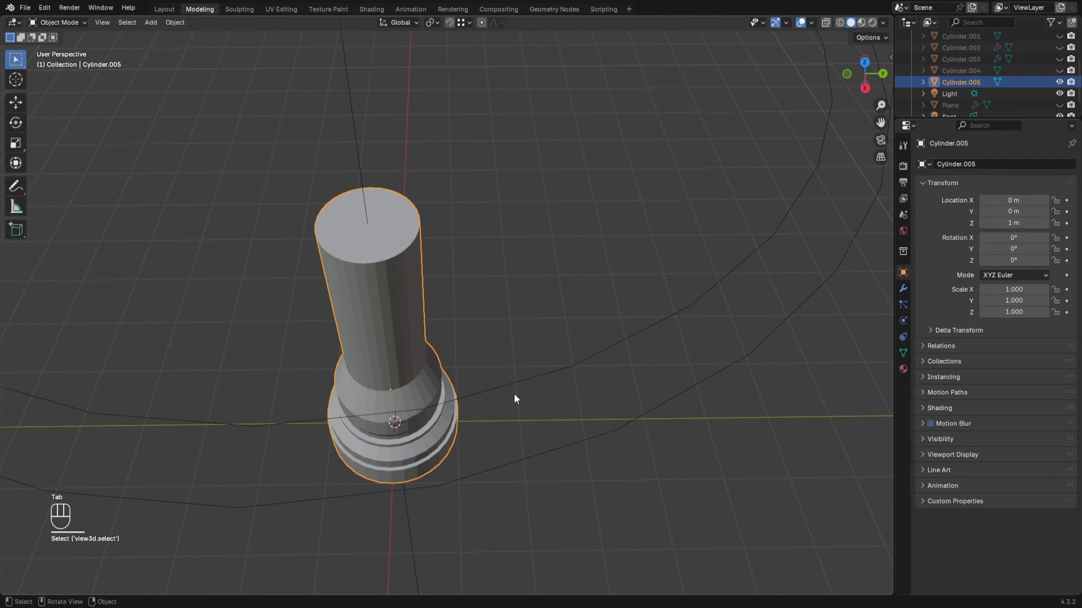
{"action": "key", "text": "Tab"}
{"action": "middle_click_drag", "start_coordinate": [507, 391], "coordinate": [605, 375]}
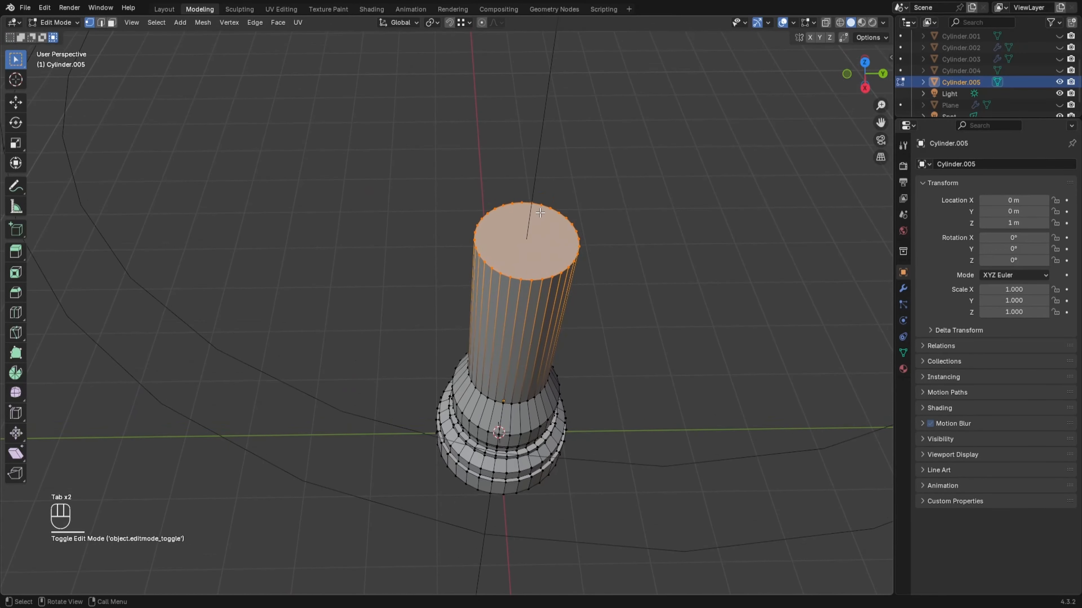
{"action": "middle_click_drag", "start_coordinate": [540, 213], "coordinate": [562, 284]}
{"action": "left_click", "coordinate": [562, 283]}
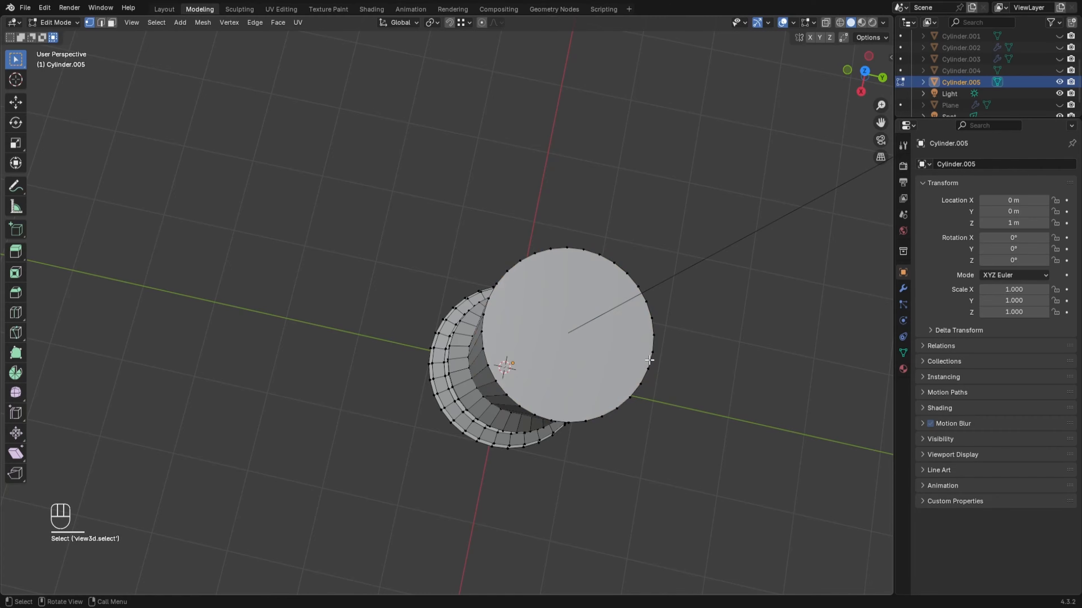
- Delete the cap face at the column's top, selecting it by its edge loop in edge select mode
{"action": "middle_click_drag", "start_coordinate": [560, 363], "coordinate": [618, 126]}
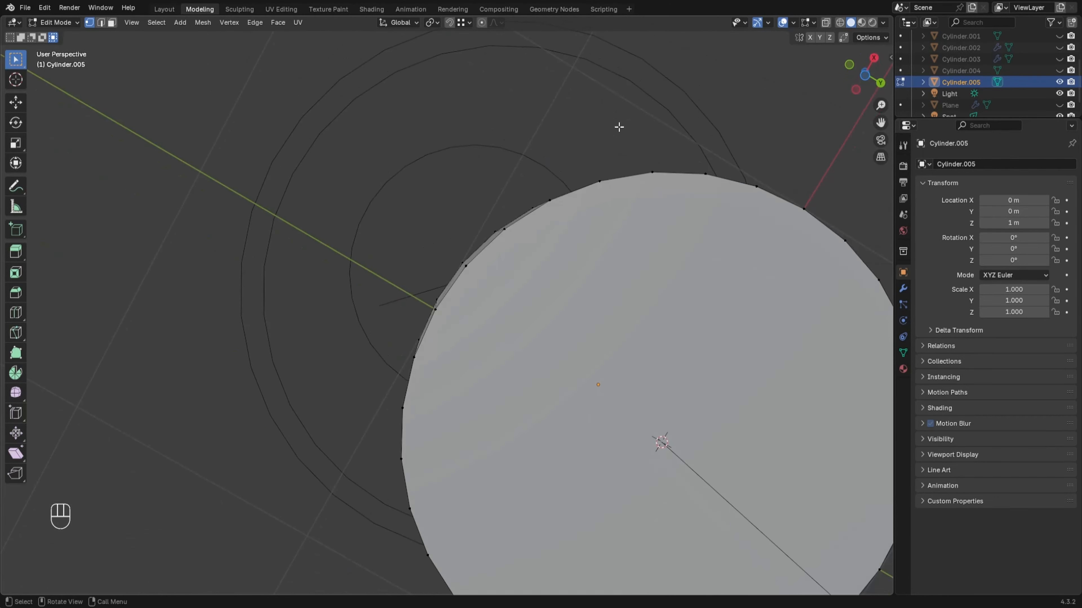
{"action": "scroll", "coordinate": [643, 326], "scroll_direction": "down", "scroll_amount": 5}
{"action": "middle_click_drag", "start_coordinate": [555, 394], "coordinate": [530, 289]}
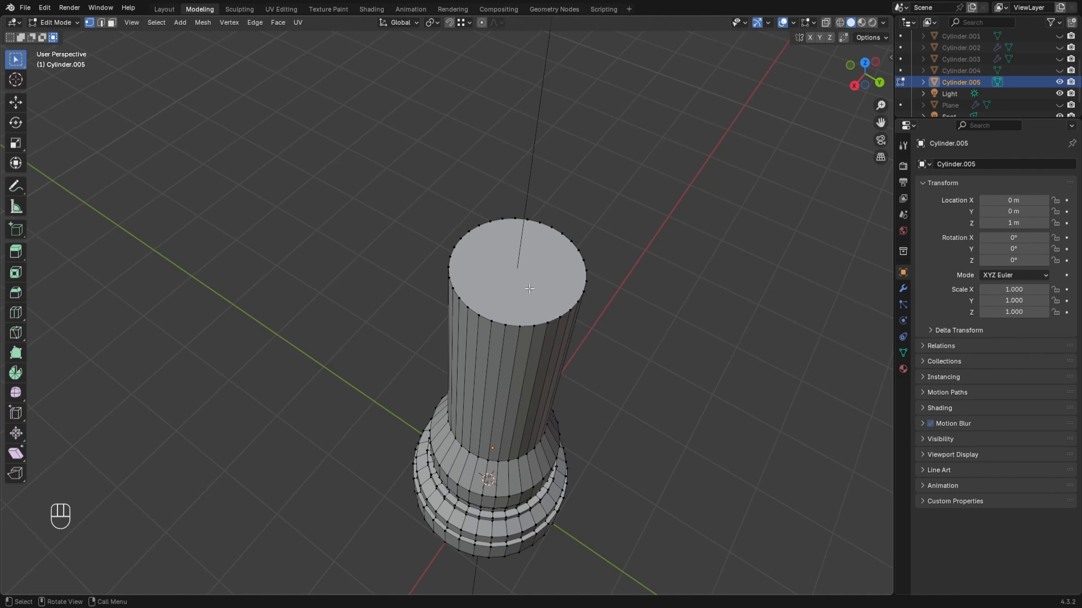
{"action": "scroll", "coordinate": [529, 289], "scroll_direction": "up", "scroll_amount": 2}
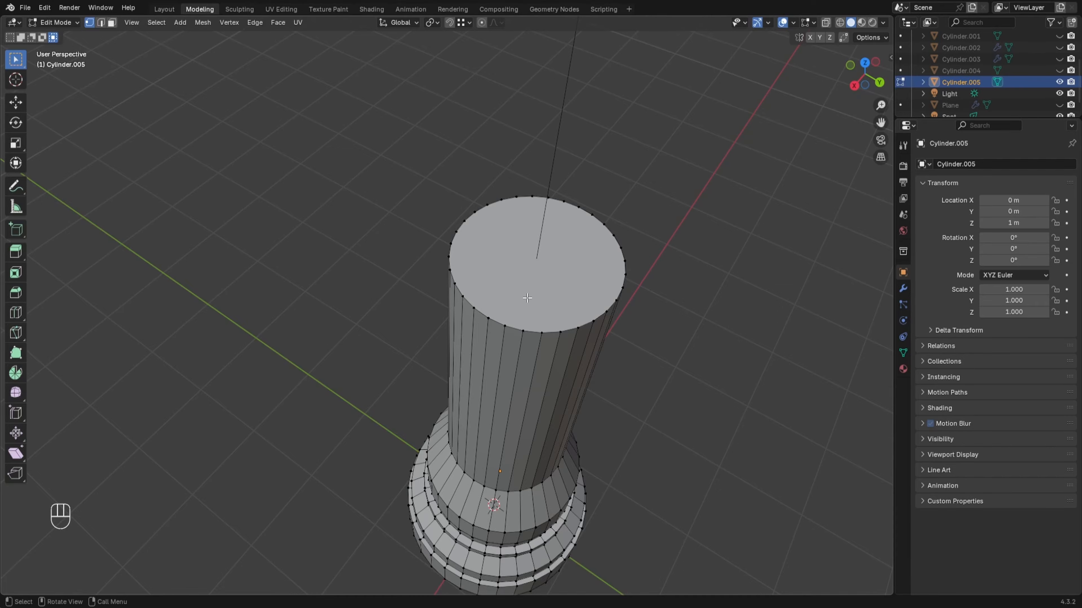
{"action": "middle_click_drag", "start_coordinate": [527, 298], "coordinate": [446, 367]}
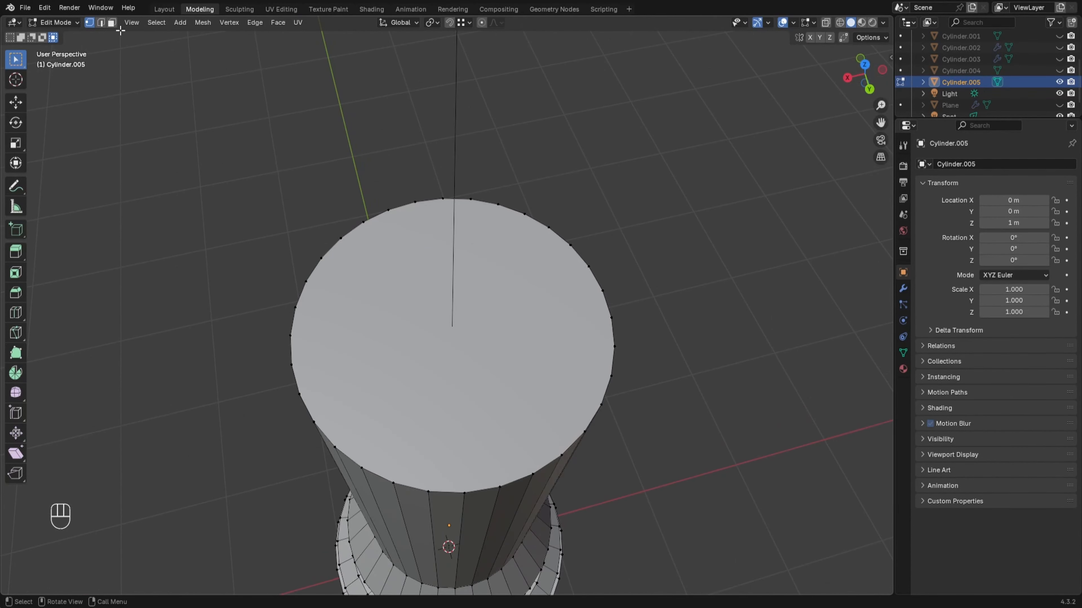
{"action": "left_click", "coordinate": [101, 22]}
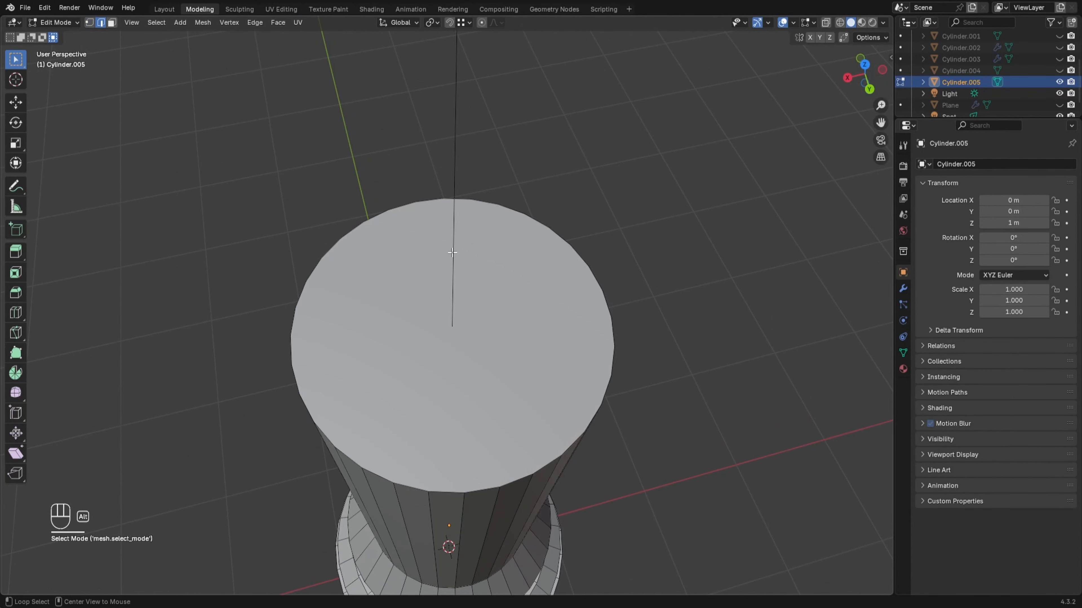
{"action": "left_click", "coordinate": [408, 205], "text": "alt"}
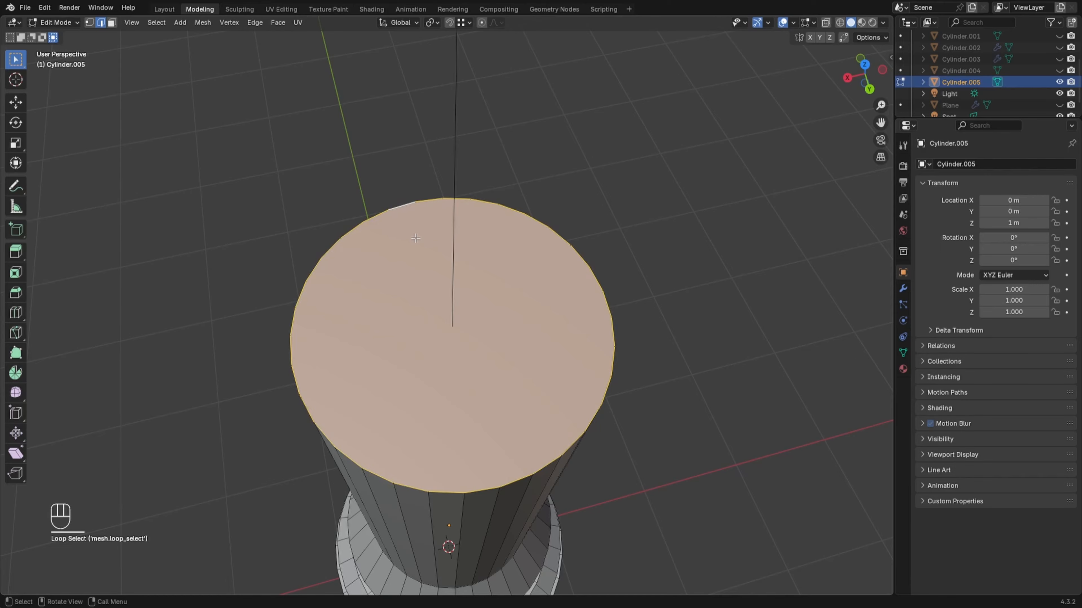
{"action": "key", "text": "x"}
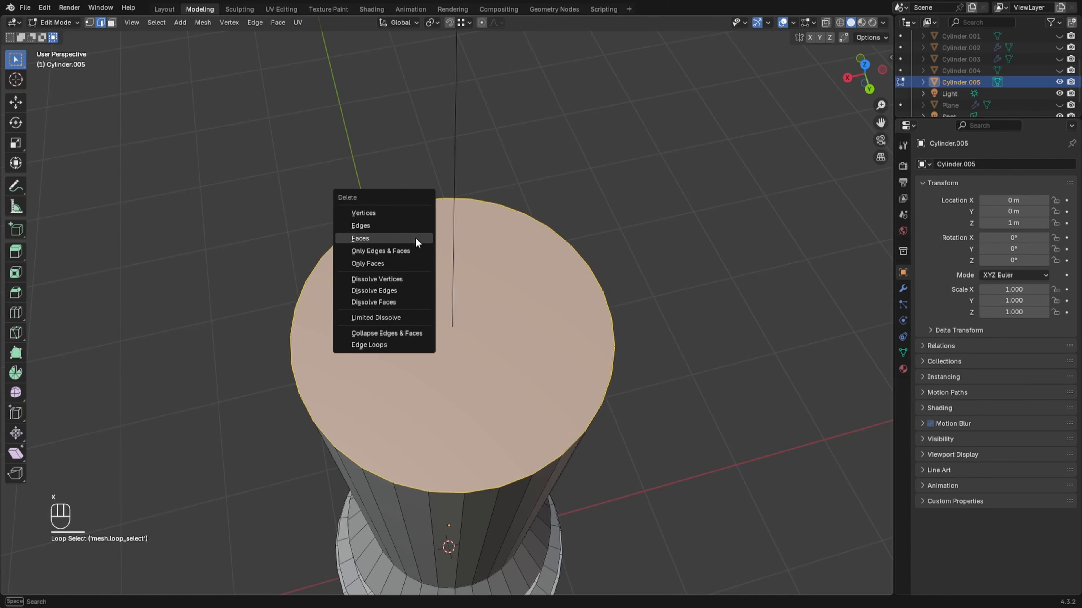
{"action": "left_click", "coordinate": [391, 237]}
- Delete the cap face at the column's base, selecting it by its edge loop, so the mesh is open at both ends
{"action": "middle_click_drag", "start_coordinate": [391, 238], "coordinate": [442, 594]}
{"action": "left_click", "coordinate": [481, 510]}
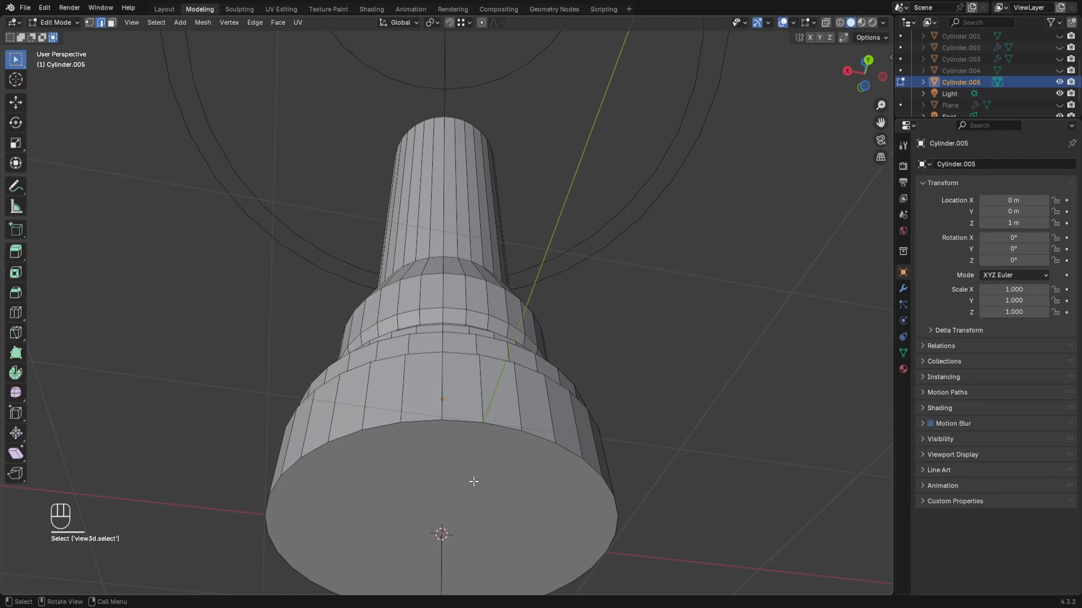
{"action": "left_click", "coordinate": [460, 422], "text": "alt"}
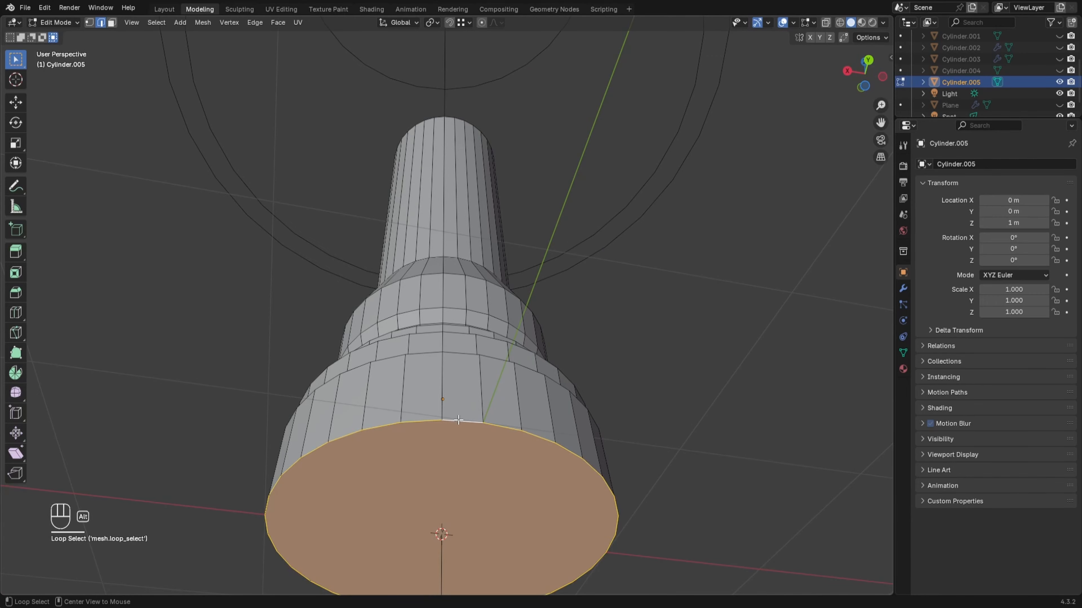
{"action": "key", "text": "x"}
{"action": "left_click", "coordinate": [460, 449]}
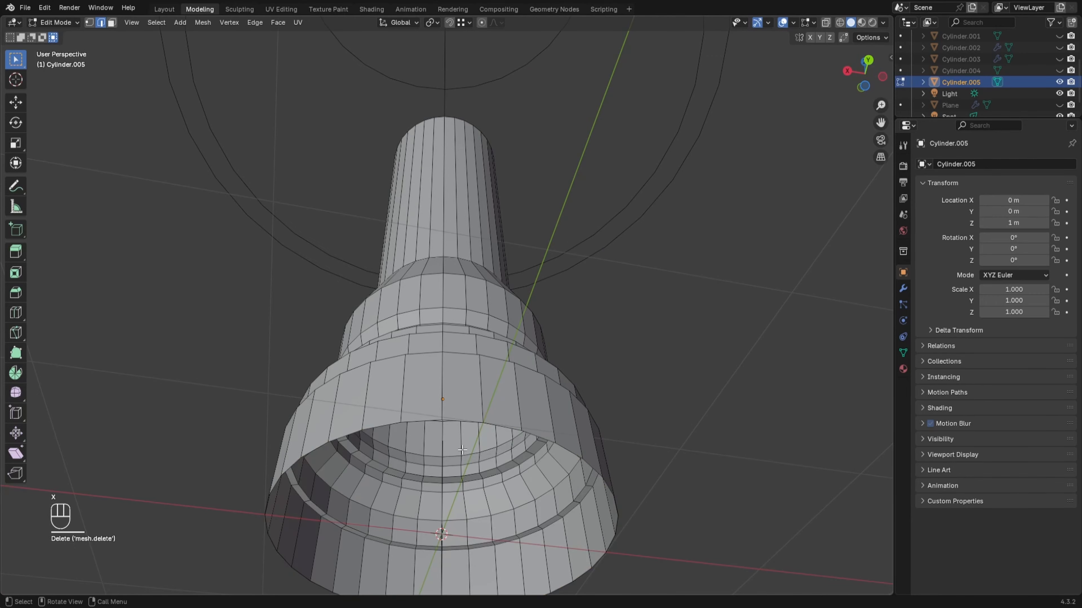
{"action": "scroll", "coordinate": [469, 420], "scroll_direction": "down", "scroll_amount": 3}
{"action": "middle_click_drag", "start_coordinate": [469, 421], "coordinate": [443, 461]}
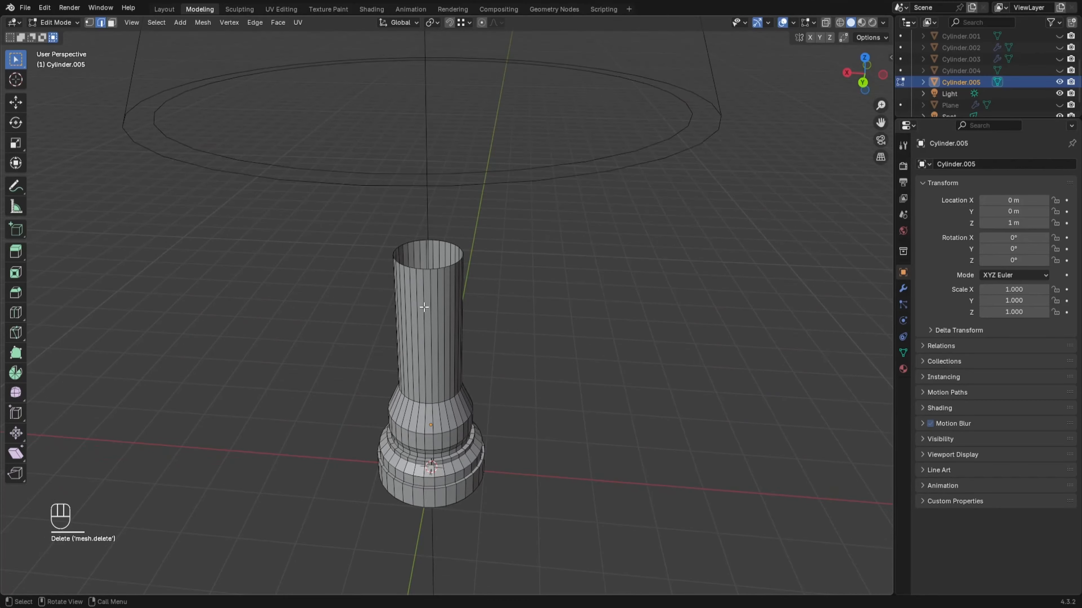
{"action": "mouse_move", "coordinate": [425, 308]}
{"action": "middle_mouse_down"}
{"action": "mouse_move", "coordinate": [438, 275]}
{"action": "mouse_move", "coordinate": [436, 295]}
{"action": "middle_mouse_up"}
{"action": "scroll", "coordinate": [444, 265], "scroll_direction": "up", "scroll_amount": 3}
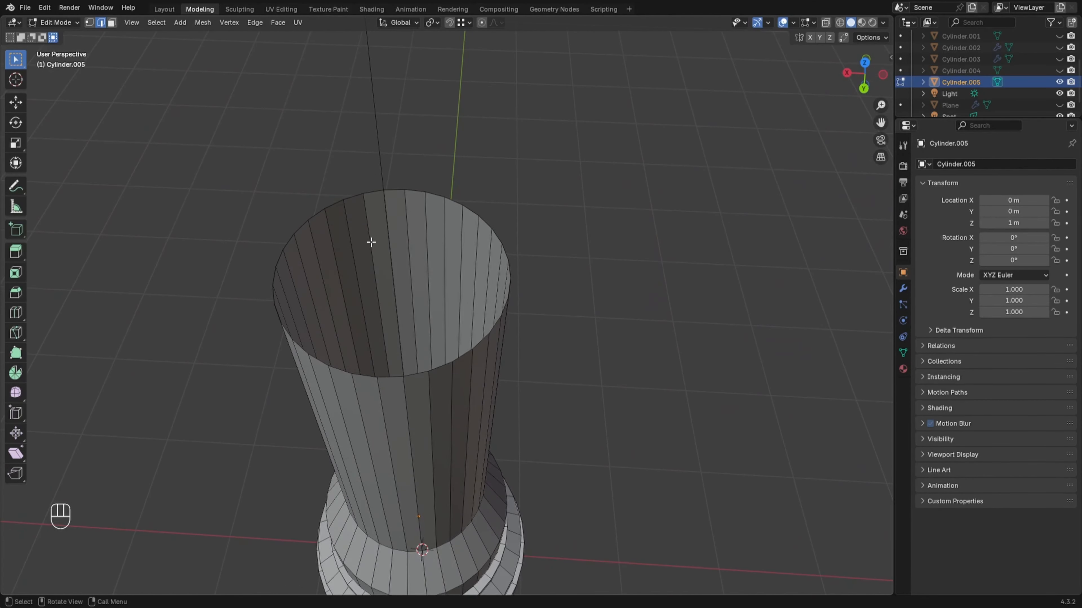
- Examine the open column shell from above, below and the sides to check both openings and the interior
{"action": "middle_click_drag", "start_coordinate": [447, 372], "coordinate": [351, 411]}
{"action": "scroll", "coordinate": [452, 305], "scroll_direction": "down", "scroll_amount": 3}
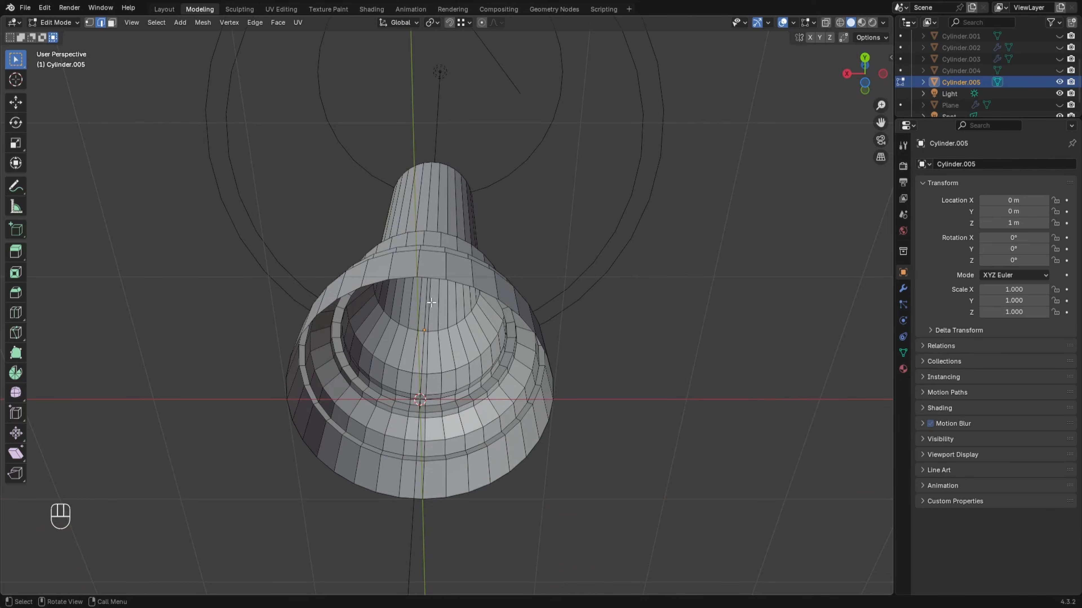
{"action": "middle_click_drag", "start_coordinate": [431, 302], "coordinate": [464, 176]}
{"action": "scroll", "coordinate": [417, 327], "scroll_direction": "up", "scroll_amount": 3}
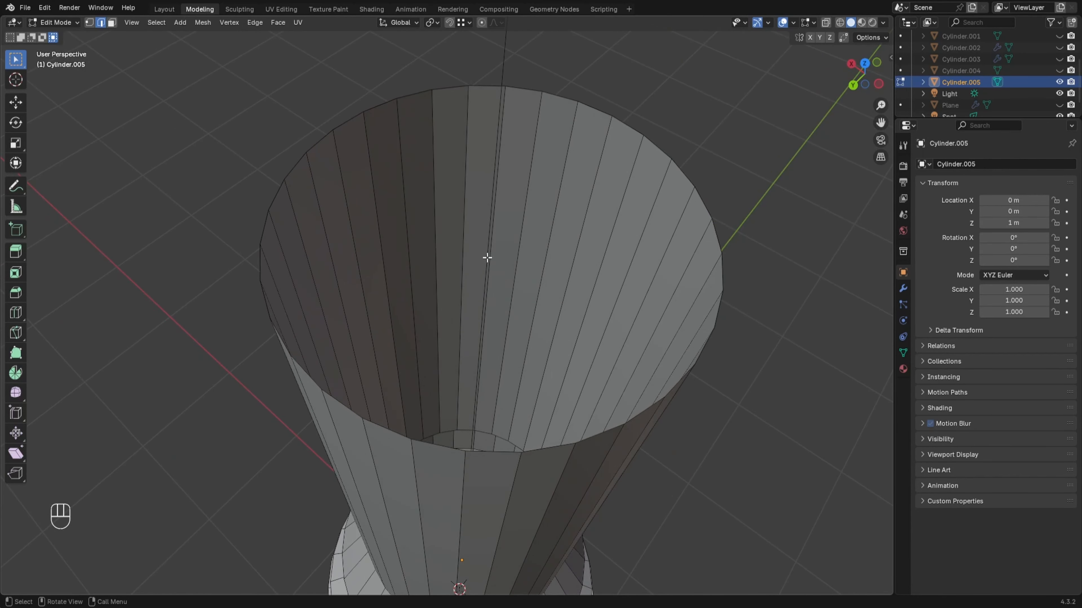
{"action": "scroll", "coordinate": [485, 251], "scroll_direction": "down", "scroll_amount": 2}
{"action": "middle_click_drag", "start_coordinate": [483, 242], "coordinate": [455, 296]}
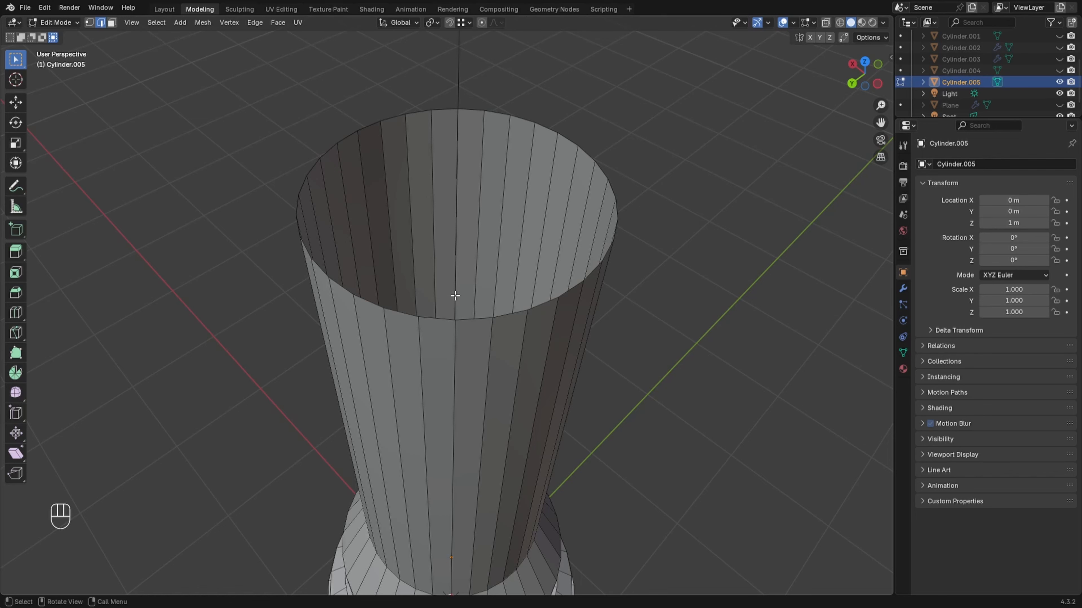
{"action": "scroll", "coordinate": [455, 295], "scroll_direction": "down", "scroll_amount": 4}
{"action": "mouse_move", "coordinate": [455, 295]}
{"action": "middle_mouse_down"}
{"action": "mouse_move", "coordinate": [459, 168]}
{"action": "mouse_move", "coordinate": [434, 290]}
{"action": "middle_mouse_up"}
{"action": "scroll", "coordinate": [441, 475], "scroll_direction": "up", "scroll_amount": 3}
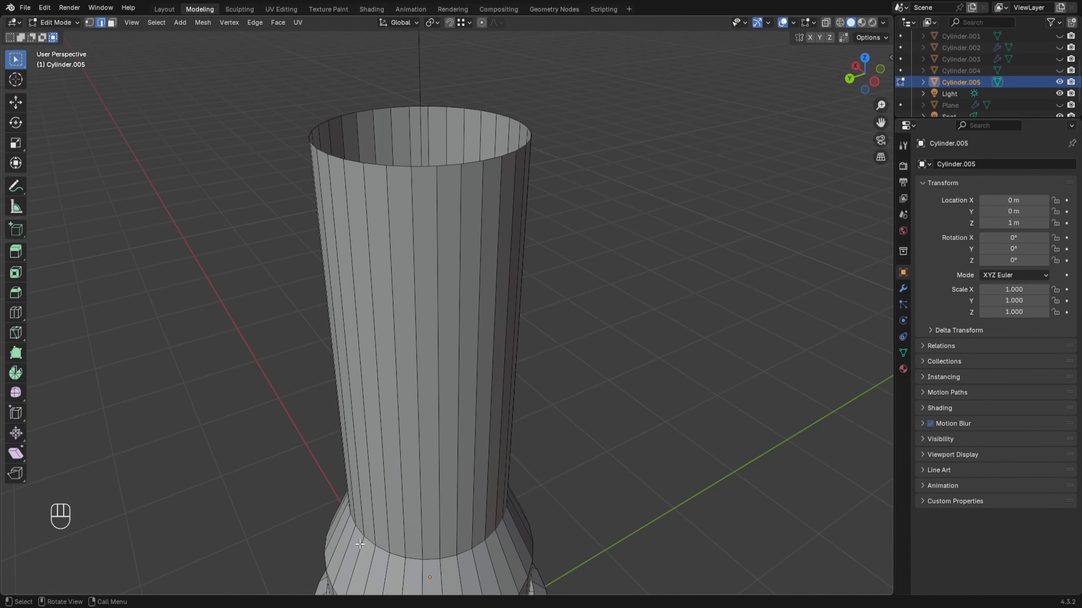
{"action": "scroll", "coordinate": [425, 460], "scroll_direction": "down", "scroll_amount": 3}
{"action": "middle_click_drag", "start_coordinate": [424, 464], "coordinate": [485, 272]}
{"action": "scroll", "coordinate": [483, 348], "scroll_direction": "up", "scroll_amount": 3}
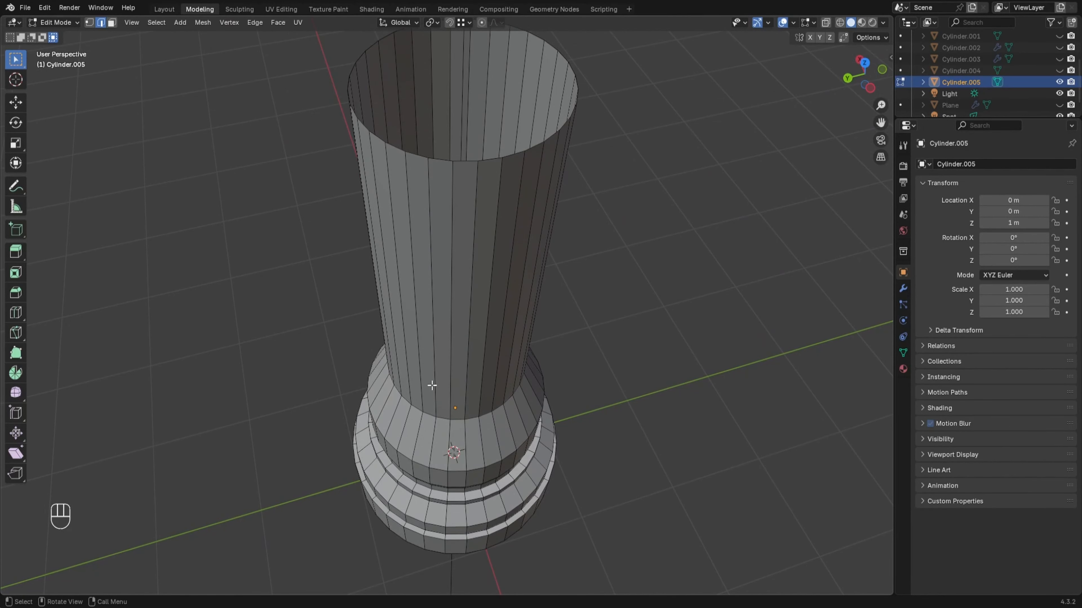
{"action": "mouse_move", "coordinate": [432, 386]}
{"action": "middle_mouse_down"}
{"action": "mouse_move", "coordinate": [443, 324]}
{"action": "mouse_move", "coordinate": [427, 384]}
{"action": "middle_mouse_up"}
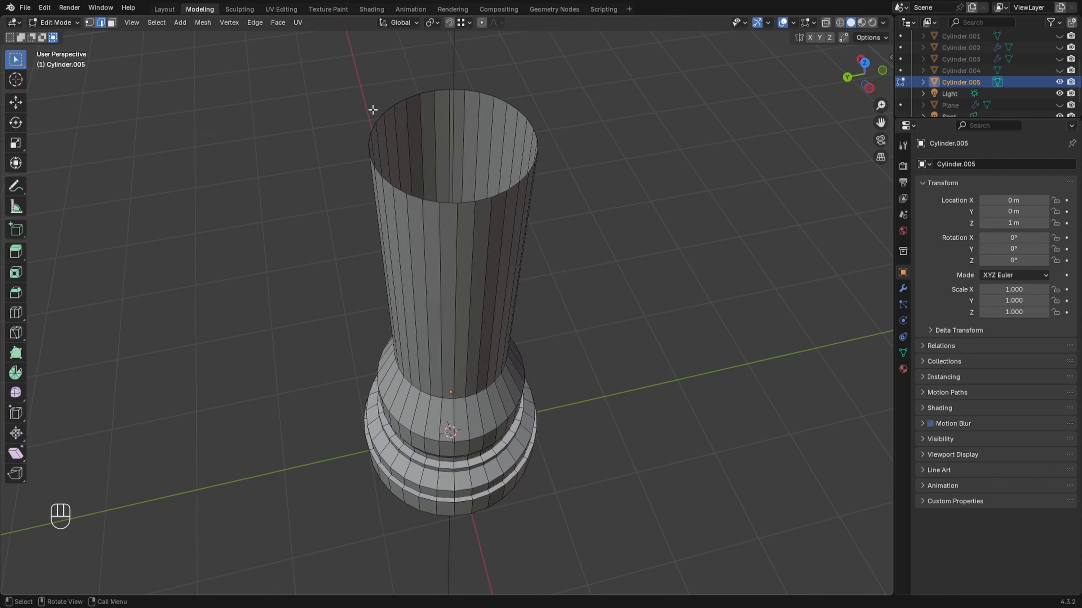
{"action": "middle_click_drag", "start_coordinate": [463, 307], "coordinate": [451, 271]}
{"action": "middle_click_drag", "start_coordinate": [435, 214], "coordinate": [421, 333]}
{"action": "scroll", "coordinate": [432, 265], "scroll_direction": "up", "scroll_amount": 1}
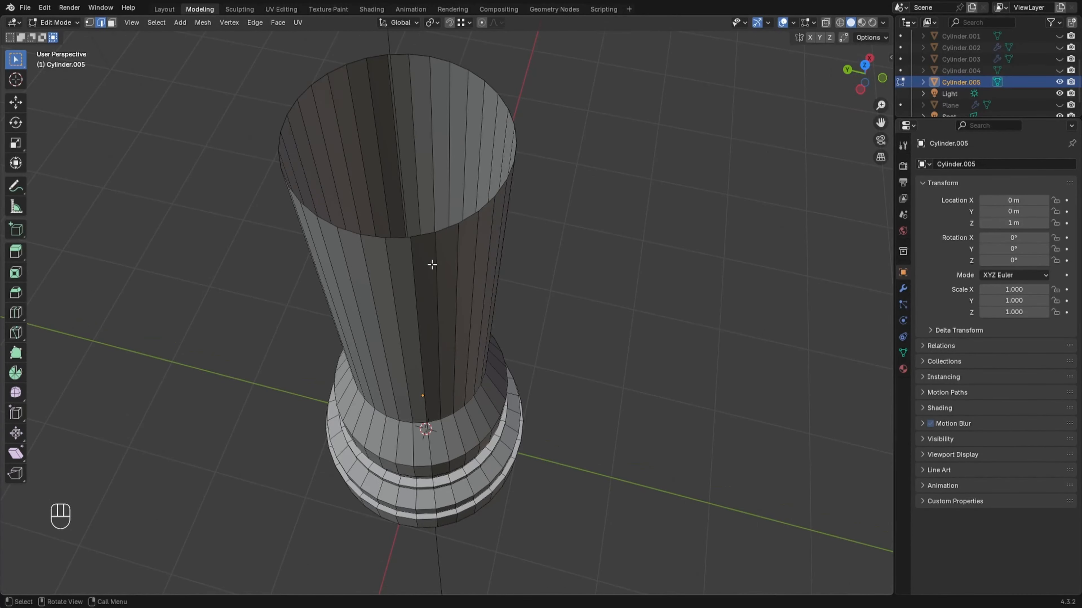
- Select the open rim at the column's top as an edge loop and close it with Grid Fill, using a span of 8
{"action": "scroll", "coordinate": [431, 265], "scroll_direction": "up", "scroll_amount": 1}
{"action": "middle_click_drag", "start_coordinate": [432, 264], "coordinate": [465, 345]}
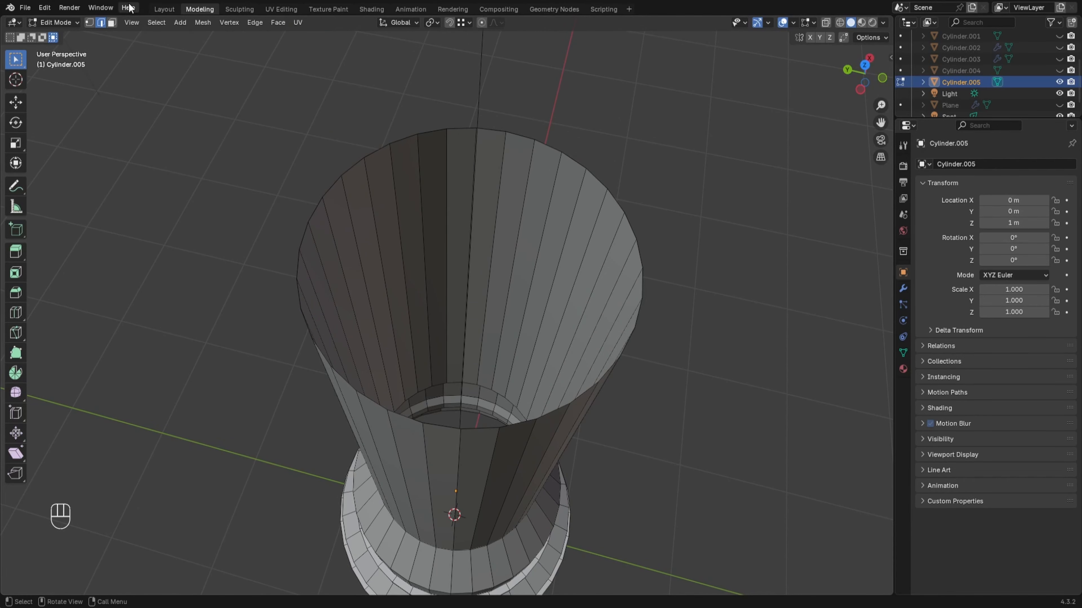
{"action": "key", "text": "alt"}
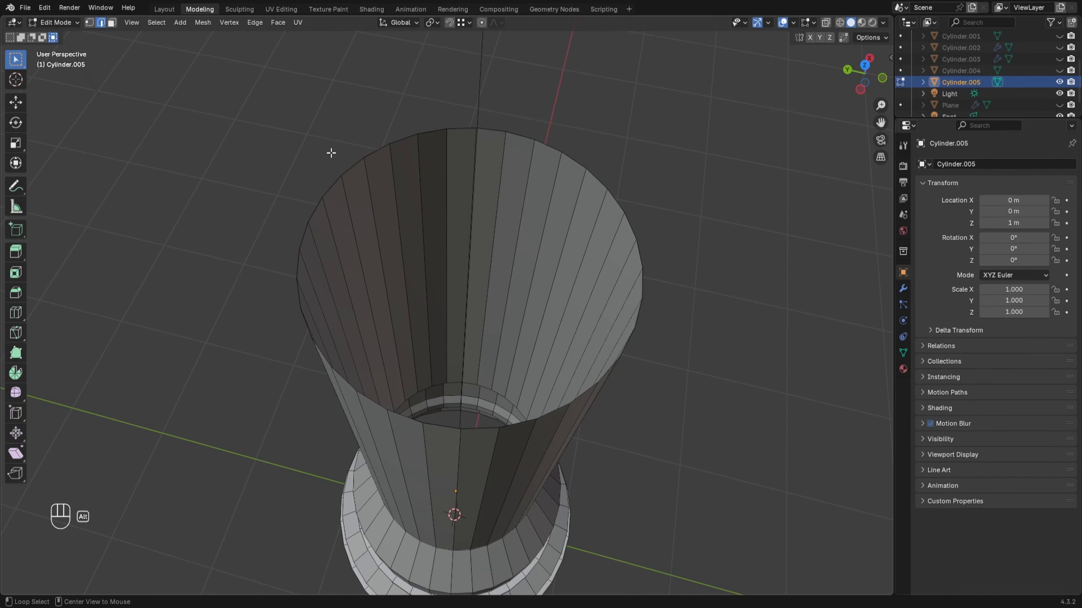
{"action": "left_click", "coordinate": [405, 140], "text": "alt"}
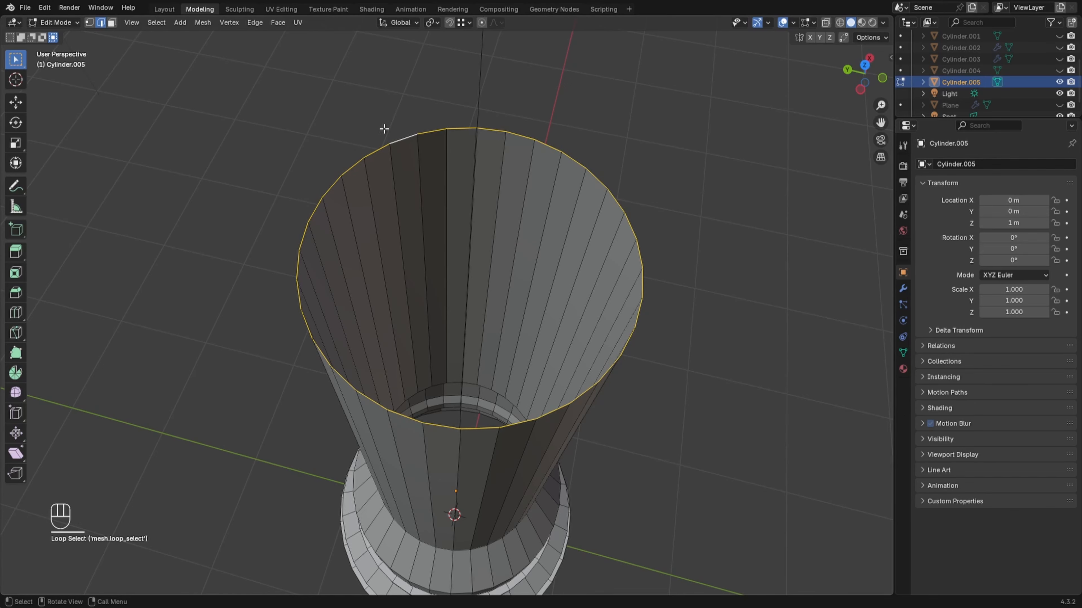
{"action": "left_click", "coordinate": [277, 22]}
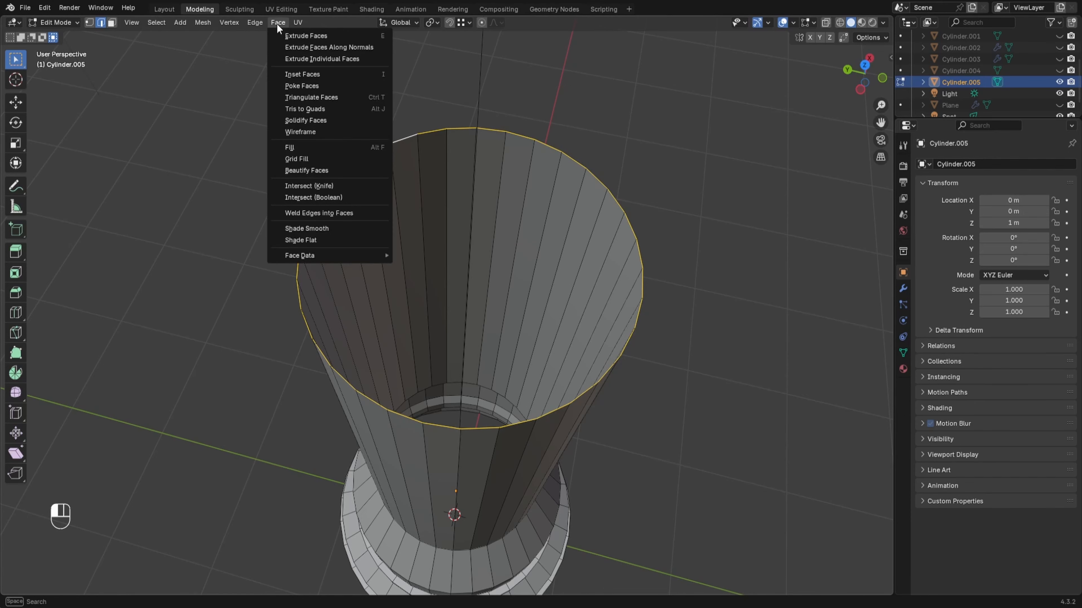
{"action": "left_click", "coordinate": [305, 158]}
{"action": "middle_click_drag", "start_coordinate": [305, 157], "coordinate": [399, 237]}
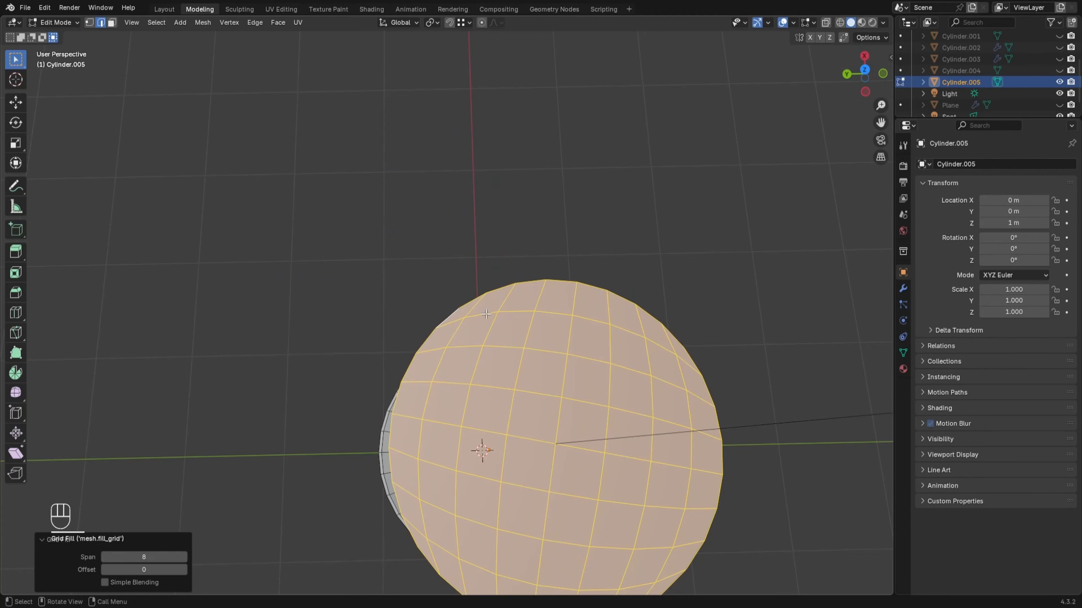
{"action": "scroll", "coordinate": [480, 318], "scroll_direction": "up", "scroll_amount": 2}
{"action": "scroll", "coordinate": [492, 340], "scroll_direction": "down", "scroll_amount": 5}
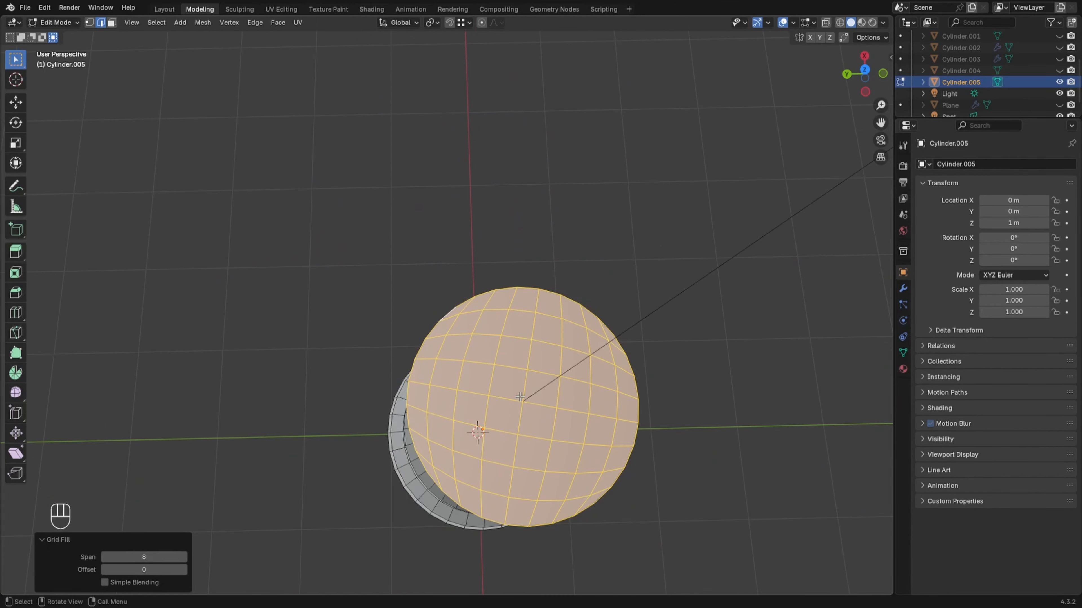
- Select the open edge loop at the column's base and close it with Grid Fill, using a span of 8
{"action": "middle_click_drag", "start_coordinate": [519, 397], "coordinate": [507, 215]}
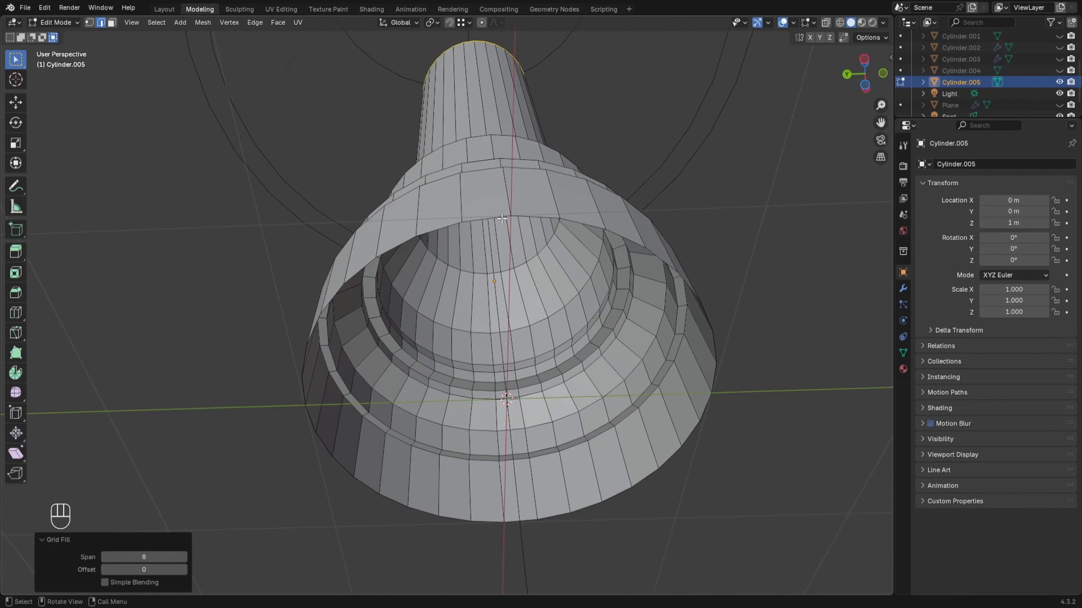
{"action": "left_click", "coordinate": [485, 217], "text": "alt"}
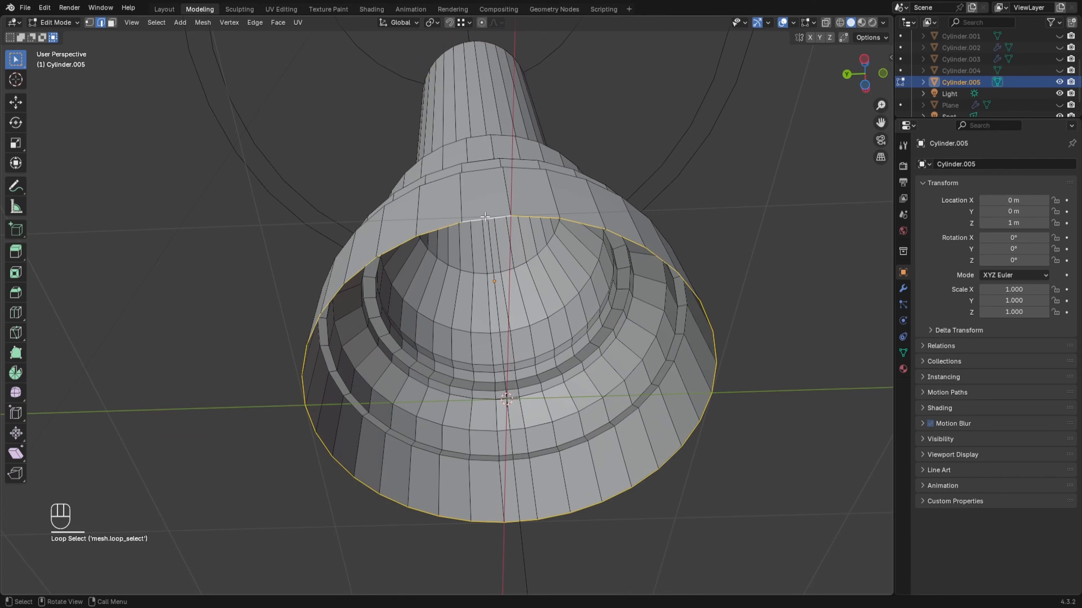
{"action": "left_click", "coordinate": [278, 22]}
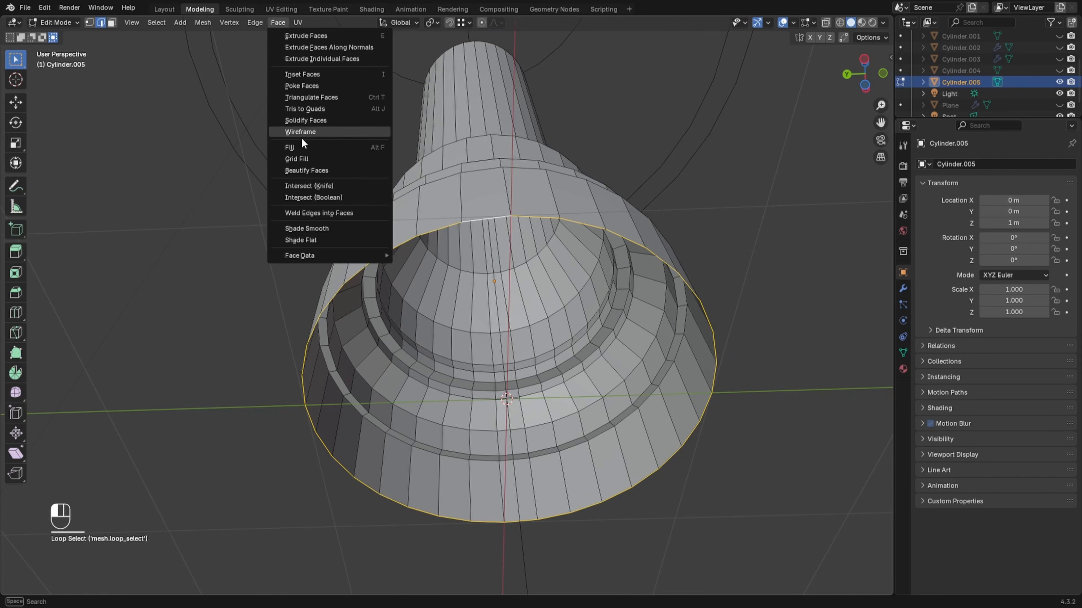
{"action": "left_click", "coordinate": [307, 159]}
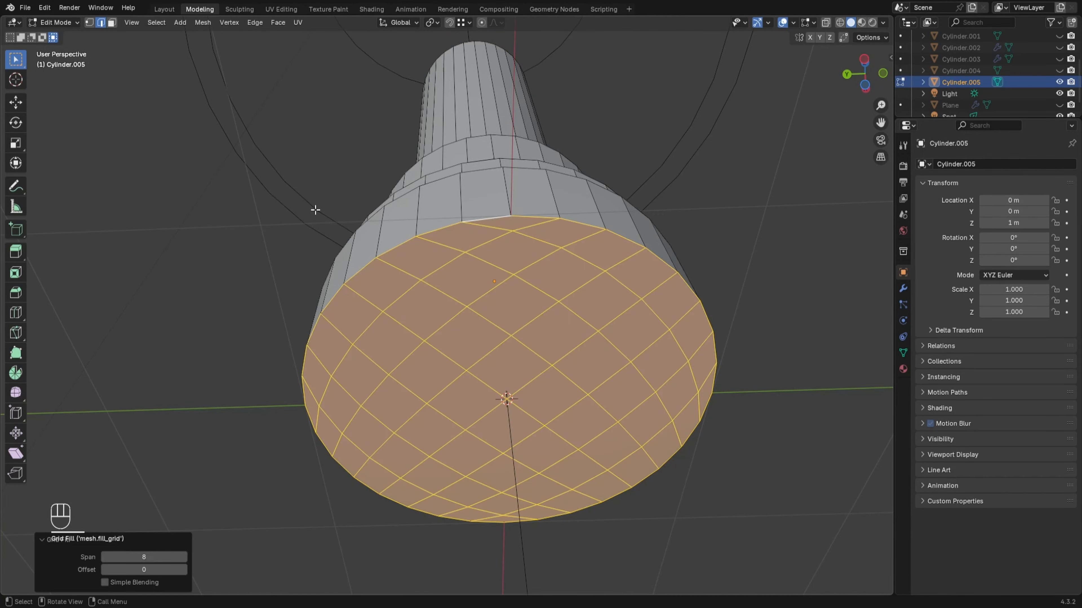
{"action": "middle_click_drag", "start_coordinate": [316, 210], "coordinate": [319, 227]}
- Leave Edit Mode, apply Shade Smooth to the column and inspect the top cap's shading against its mesh grid
{"action": "middle_click_drag", "start_coordinate": [498, 379], "coordinate": [594, 374]}
{"action": "scroll", "coordinate": [591, 338], "scroll_direction": "down", "scroll_amount": 2}
{"action": "middle_click_drag", "start_coordinate": [588, 325], "coordinate": [583, 383]}
{"action": "scroll", "coordinate": [450, 275], "scroll_direction": "up", "scroll_amount": 2}
{"action": "right_click", "coordinate": [451, 275]}
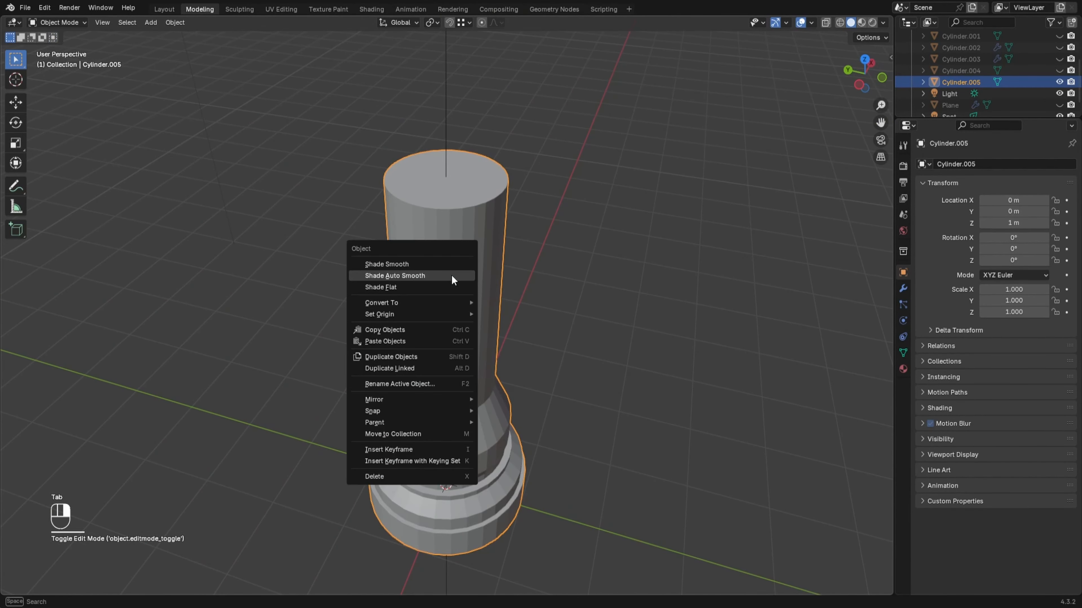
{"action": "left_click", "coordinate": [434, 265]}
{"action": "scroll", "coordinate": [435, 268], "scroll_direction": "up", "scroll_amount": 4}
{"action": "middle_click_drag", "start_coordinate": [461, 215], "coordinate": [445, 253]}
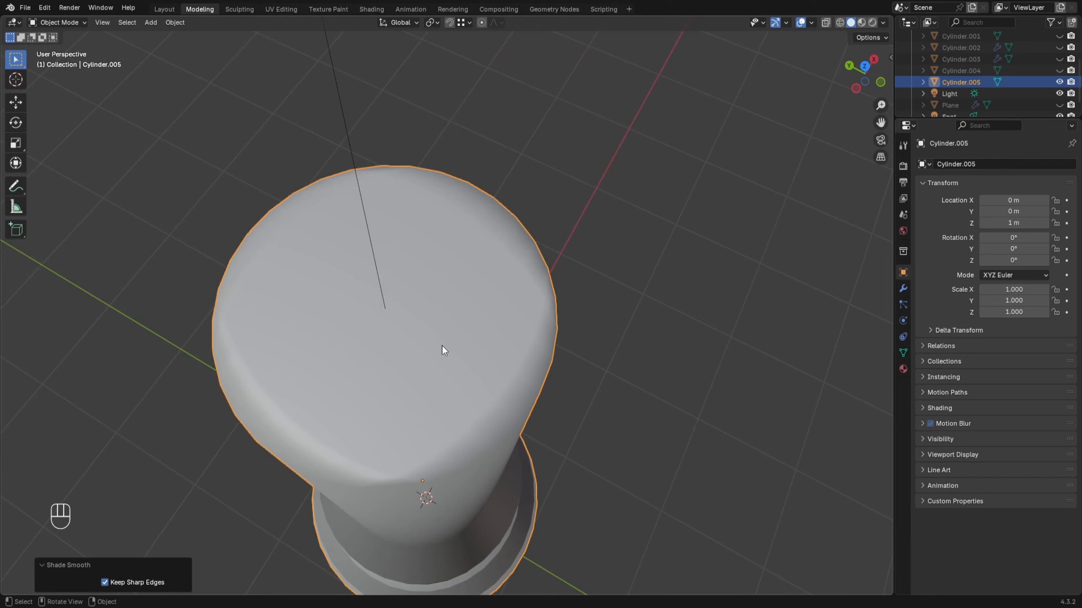
{"action": "key", "text": "Tab"}
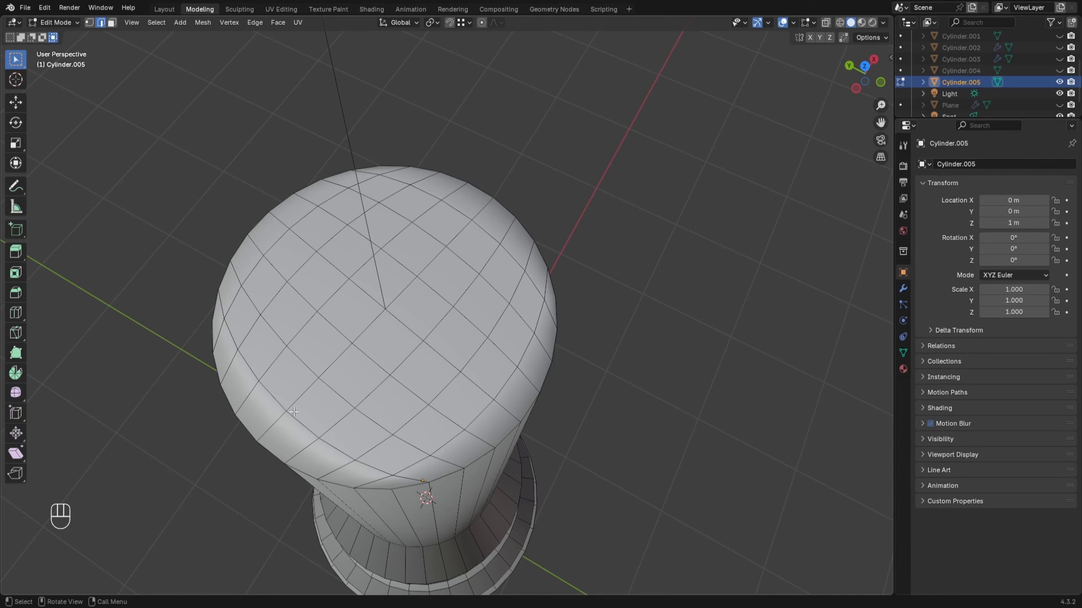
{"action": "middle_click_drag", "start_coordinate": [429, 462], "coordinate": [408, 198]}
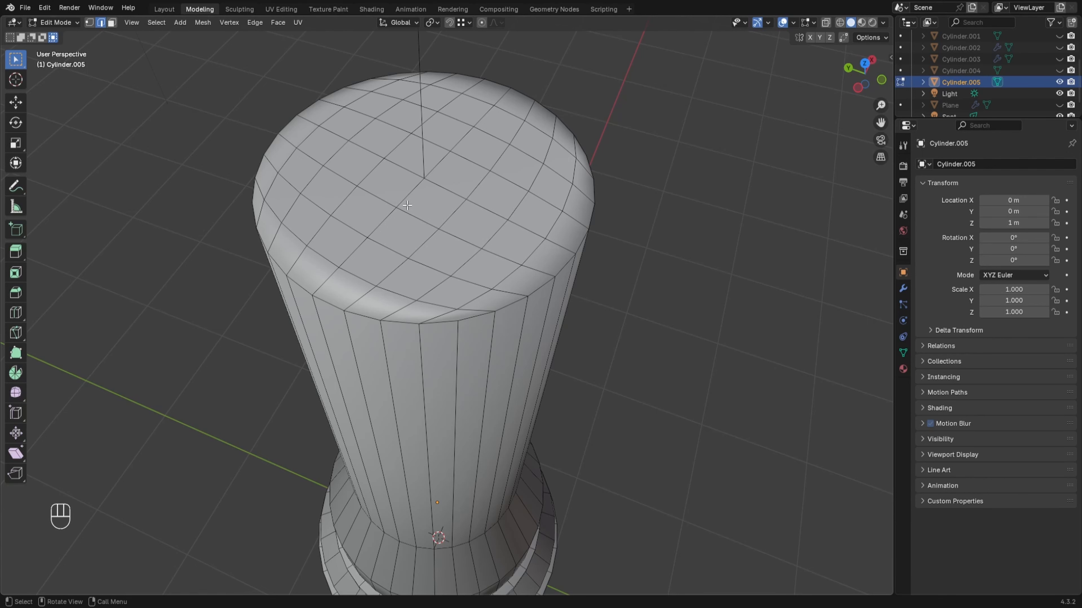
- Return to Object Mode and apply Shade Auto Smooth to the column with a 30° angle
{"action": "key", "text": "Tab"}
{"action": "middle_click_drag", "start_coordinate": [459, 289], "coordinate": [451, 288]}
{"action": "right_click", "coordinate": [449, 289]}
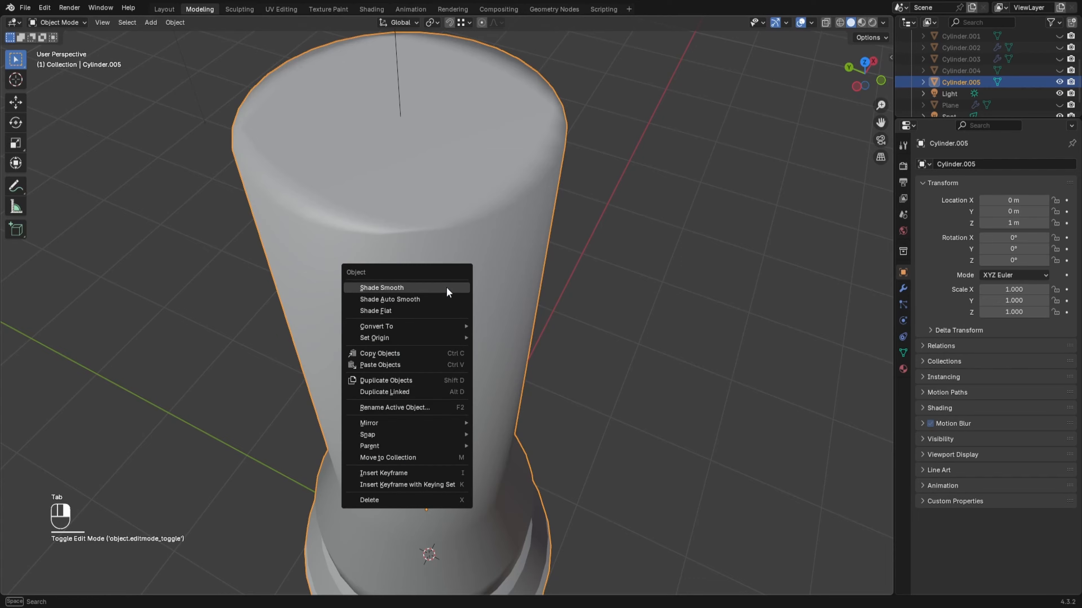
{"action": "left_click", "coordinate": [420, 304]}
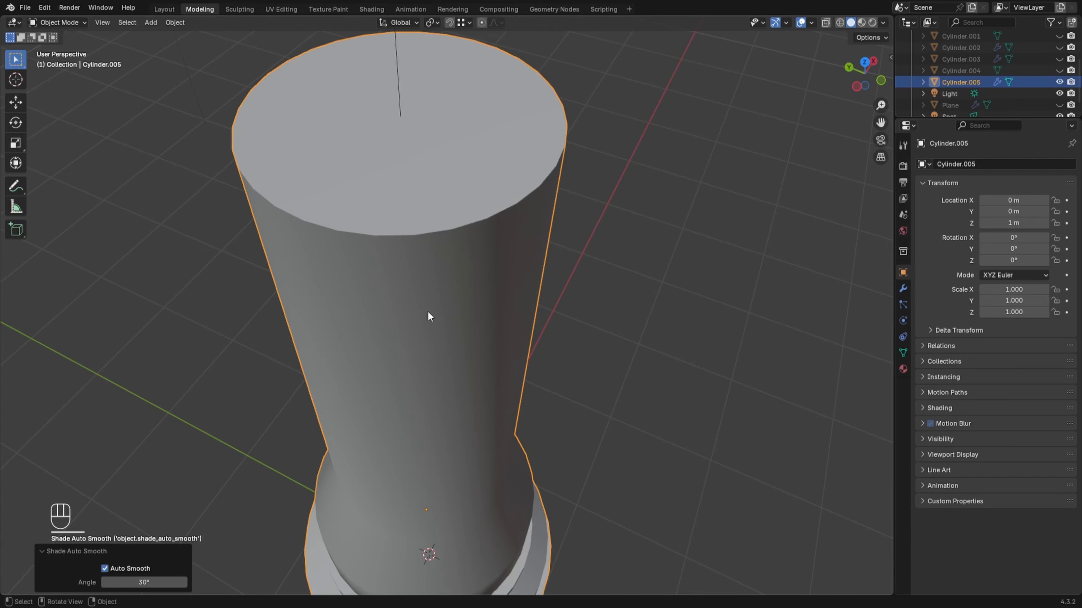
{"action": "middle_click_drag", "start_coordinate": [428, 311], "coordinate": [406, 391]}
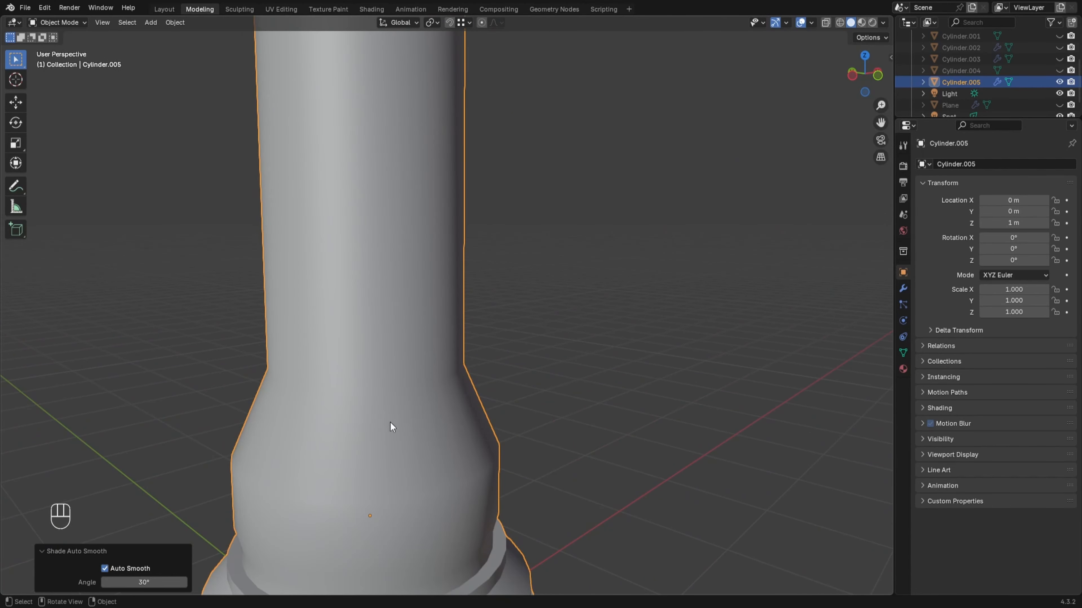
{"action": "scroll", "coordinate": [389, 358], "scroll_direction": "down", "scroll_amount": 8}
{"action": "middle_click_drag", "start_coordinate": [391, 333], "coordinate": [404, 368]}
{"action": "scroll", "coordinate": [425, 294], "scroll_direction": "up", "scroll_amount": 4}
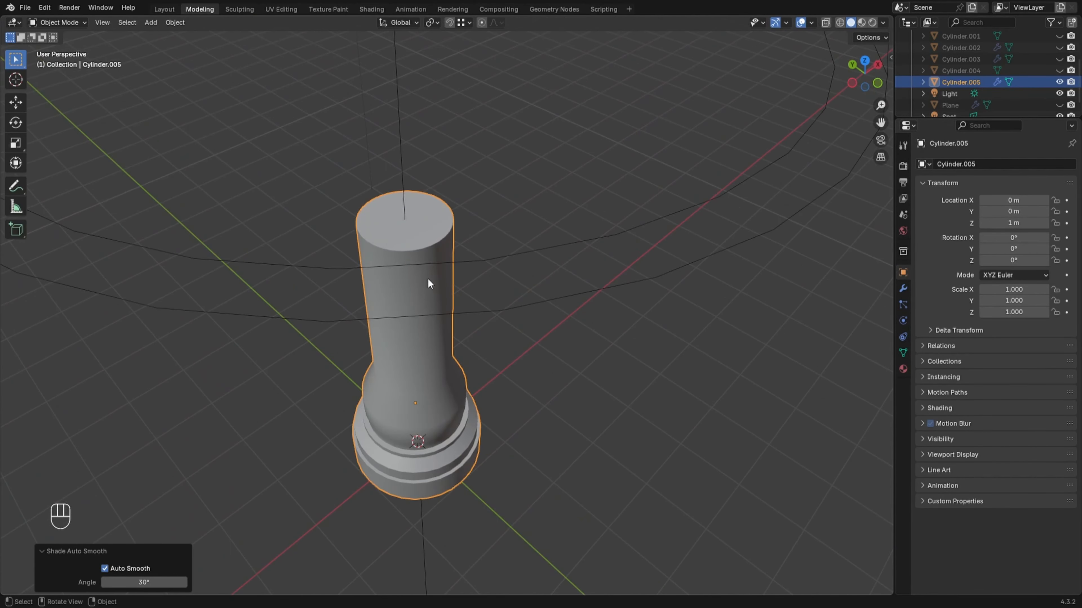
- Set the column back to flat shading with Shade Flat
{"action": "right_click", "coordinate": [411, 288]}
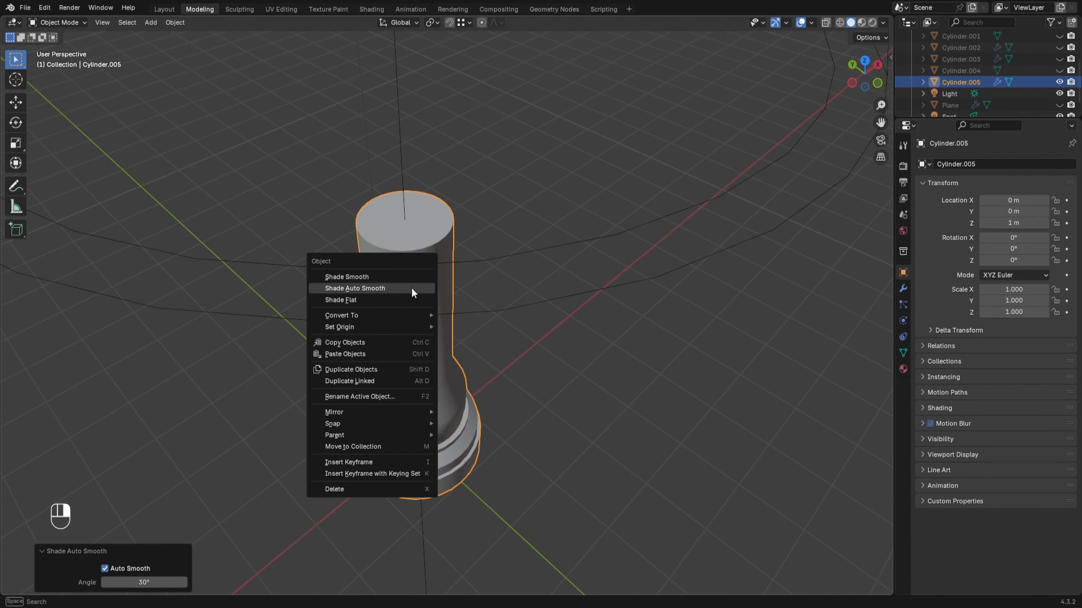
{"action": "left_click", "coordinate": [392, 300]}
{"action": "scroll", "coordinate": [416, 322], "scroll_direction": "up", "scroll_amount": 2}
{"action": "mouse_move", "coordinate": [417, 322]}
{"action": "middle_mouse_down"}
{"action": "mouse_move", "coordinate": [495, 288]}
{"action": "mouse_move", "coordinate": [451, 312]}
{"action": "mouse_move", "coordinate": [475, 347]}
{"action": "mouse_move", "coordinate": [477, 303]}
{"action": "mouse_move", "coordinate": [474, 325]}
{"action": "mouse_move", "coordinate": [473, 313]}
{"action": "mouse_move", "coordinate": [490, 334]}
{"action": "mouse_move", "coordinate": [542, 287]}
{"action": "middle_mouse_up"}
- In Edit Mode, select the complete rim edge loop around the column's top cap and mark it as a seam
{"action": "key", "text": "Tab"}
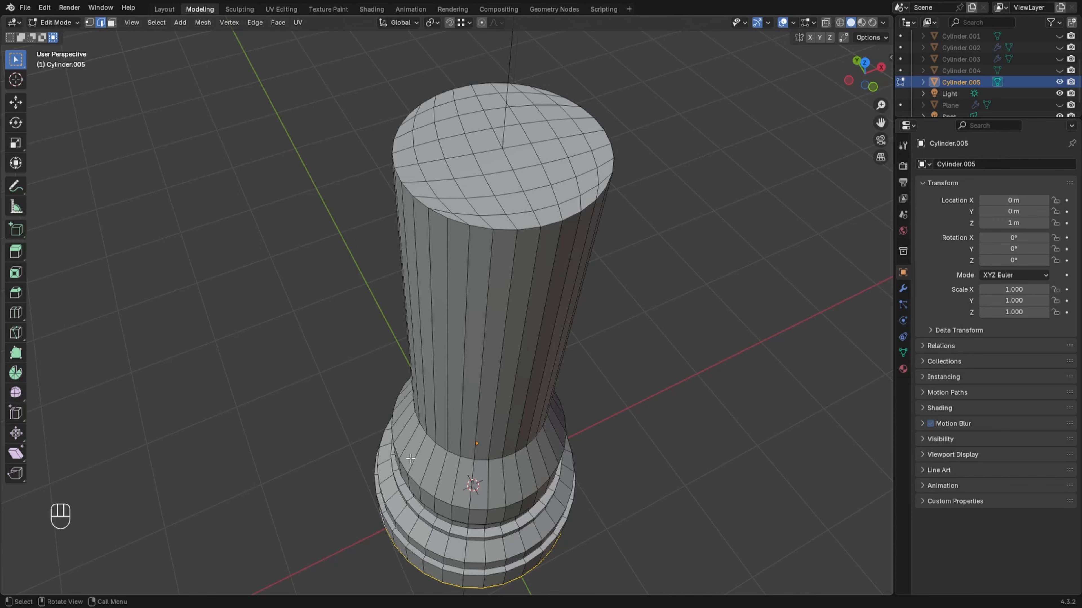
{"action": "middle_click_drag", "start_coordinate": [404, 380], "coordinate": [430, 346]}
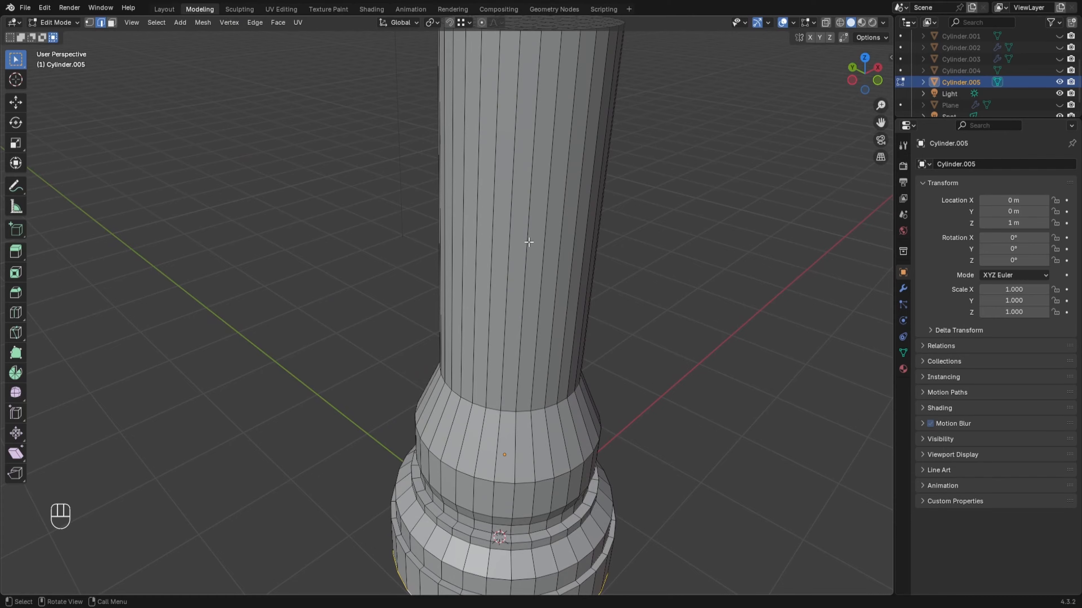
{"action": "middle_click_drag", "start_coordinate": [528, 242], "coordinate": [571, 320]}
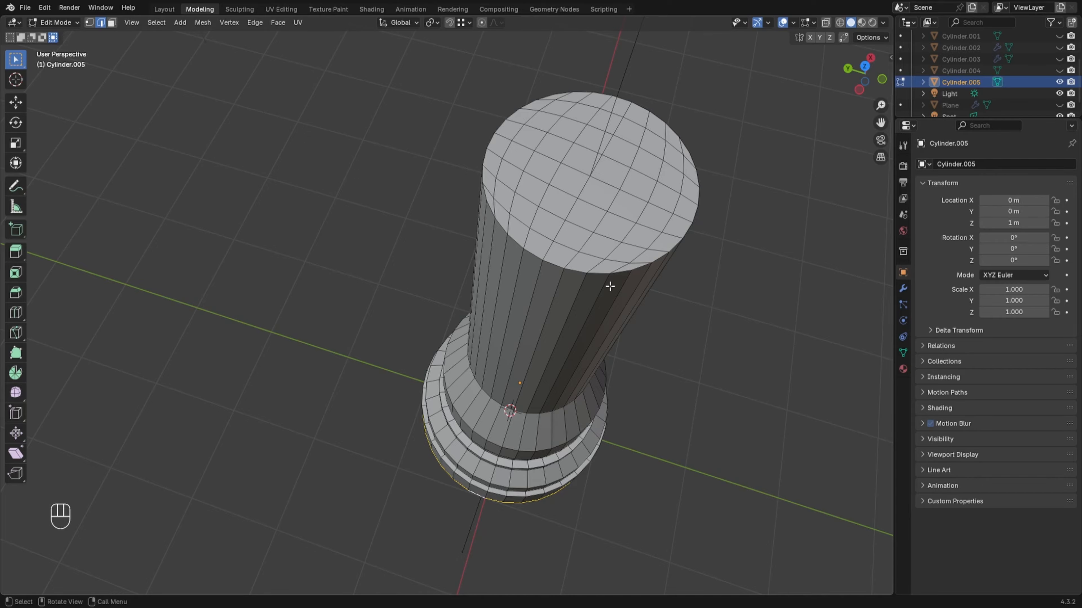
{"action": "middle_click_drag", "start_coordinate": [610, 286], "coordinate": [595, 355]}
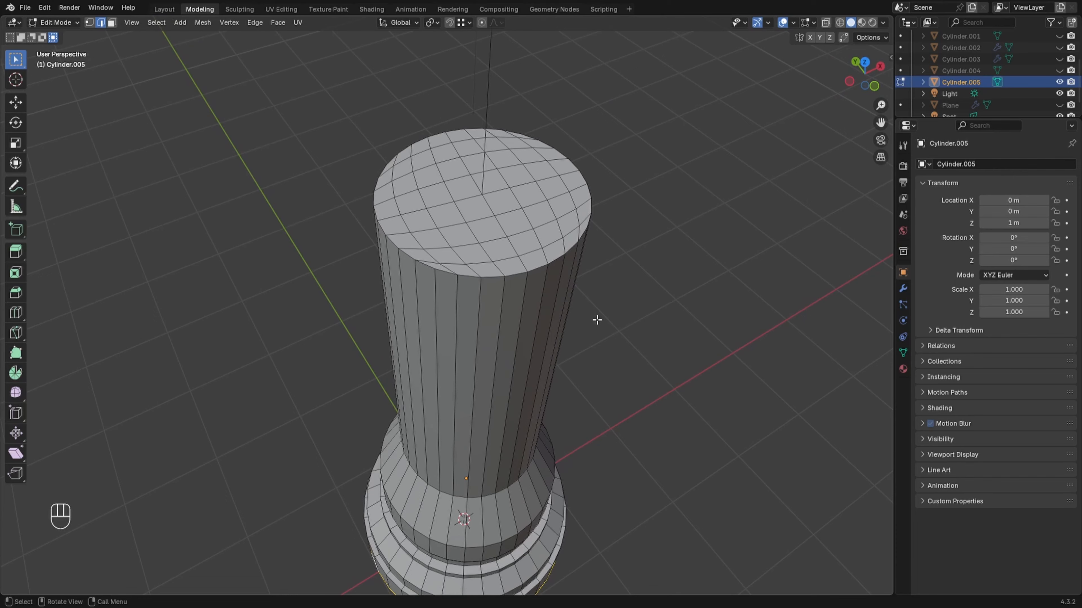
{"action": "left_click", "coordinate": [546, 289], "text": "alt"}
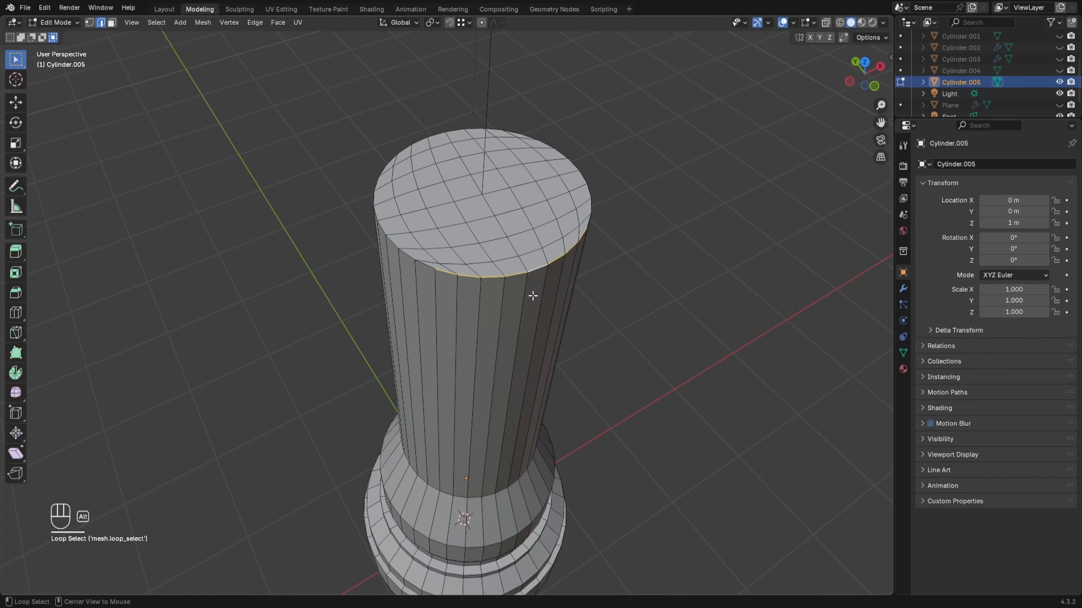
{"action": "middle_click_drag", "start_coordinate": [512, 304], "coordinate": [546, 339]}
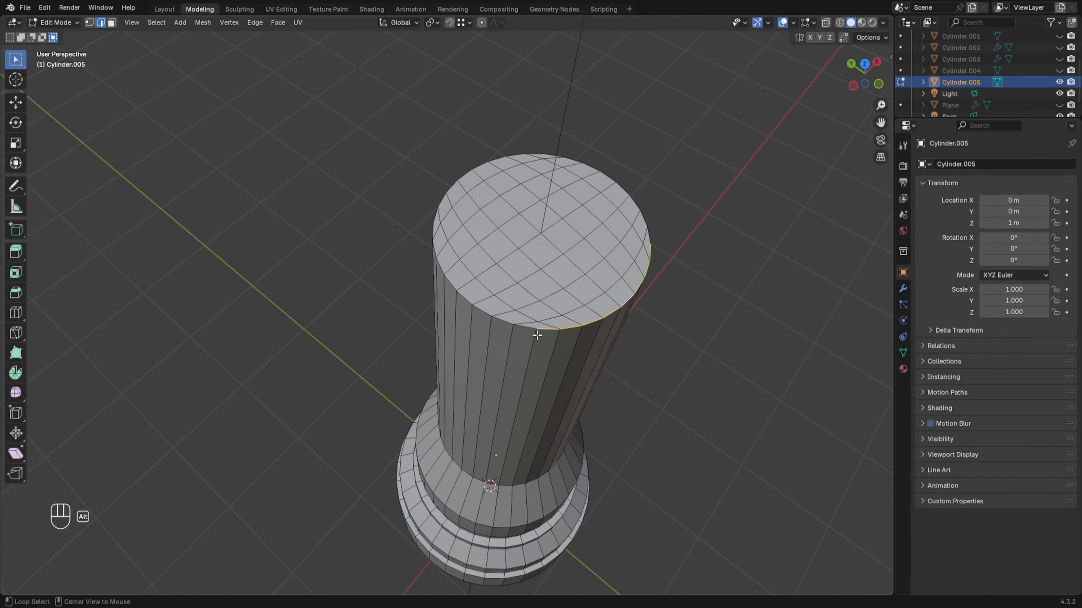
{"action": "left_click", "coordinate": [524, 329], "text": "alt+shift"}
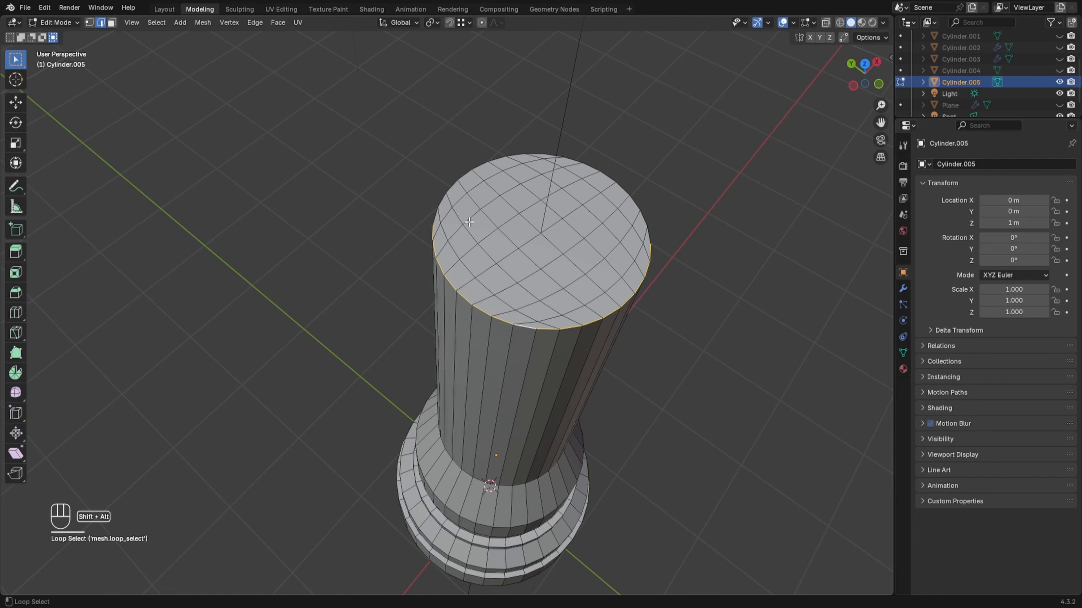
{"action": "left_click", "coordinate": [444, 201], "text": "alt+shift"}
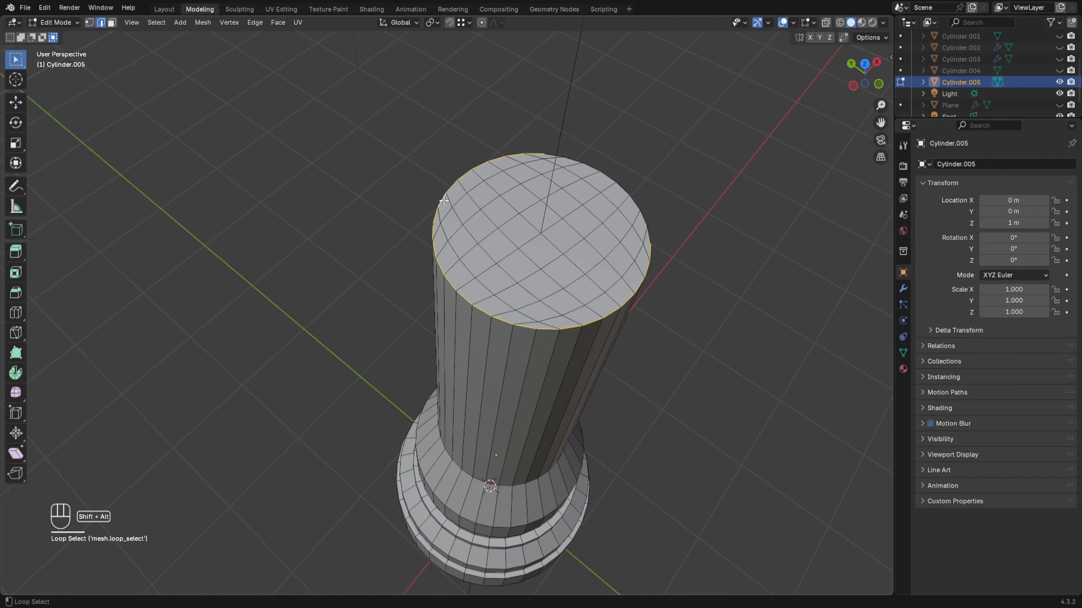
{"action": "left_click", "coordinate": [591, 169], "text": "alt+shift"}
{"action": "middle_click_drag", "start_coordinate": [656, 338], "coordinate": [589, 320]}
{"action": "key", "text": "ctrl+e"}
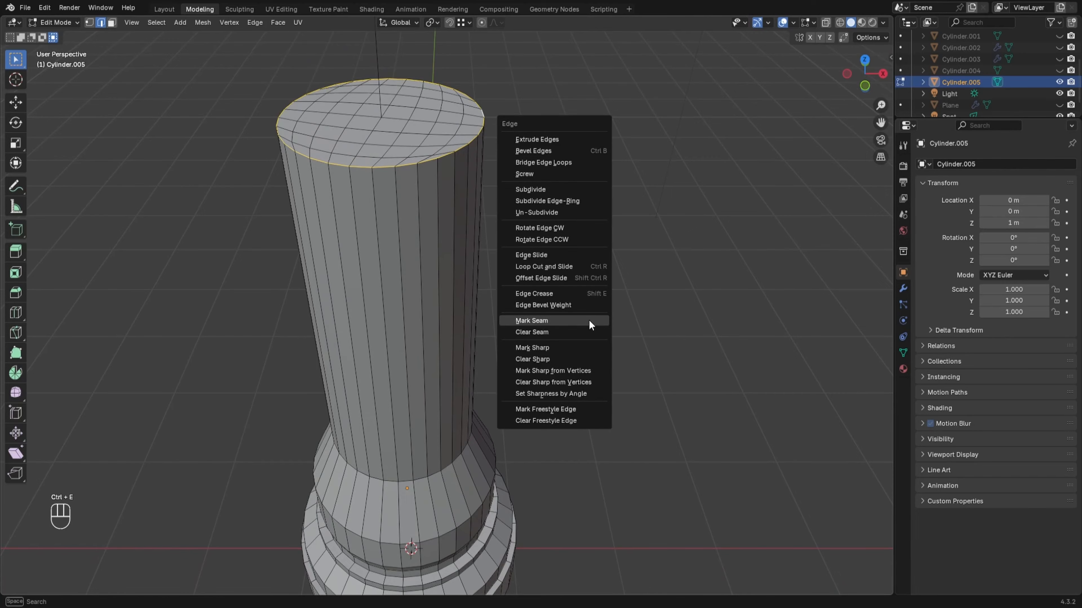
{"action": "left_click", "coordinate": [589, 322]}
- Select the complete rim edge loop around the column's bottom cap and mark it as a seam
{"action": "middle_click_drag", "start_coordinate": [589, 325], "coordinate": [589, 194]}
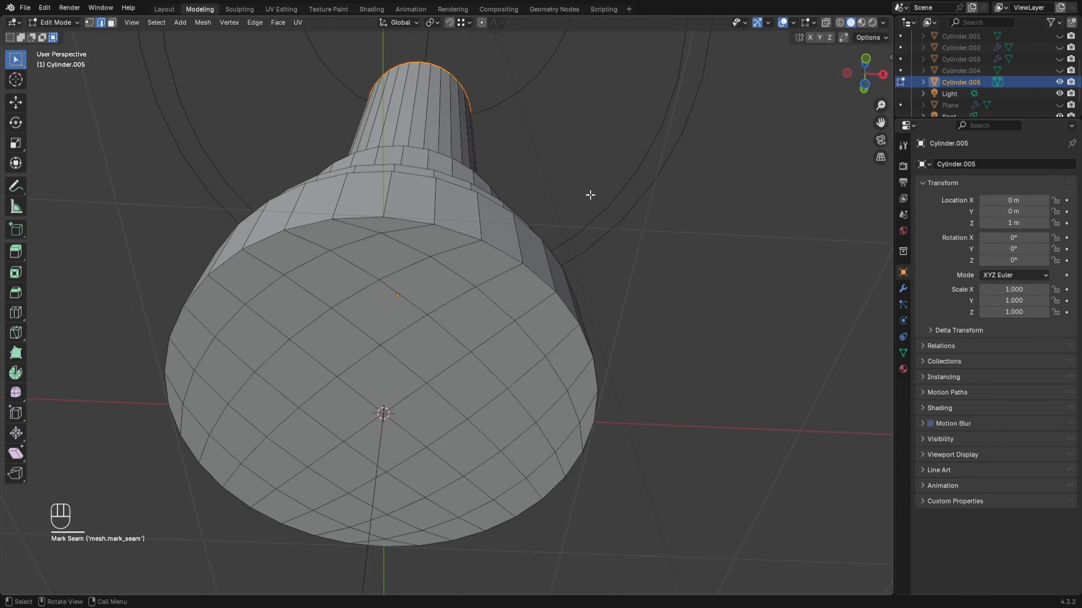
{"action": "left_click", "coordinate": [462, 236], "text": "alt"}
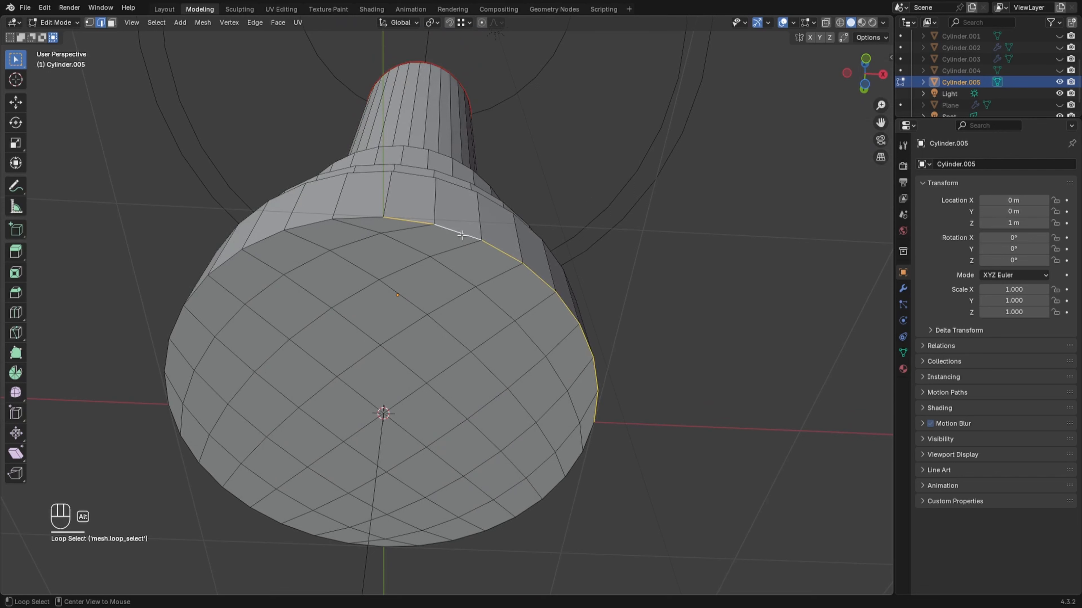
{"action": "left_click", "coordinate": [358, 219], "text": "alt+shift"}
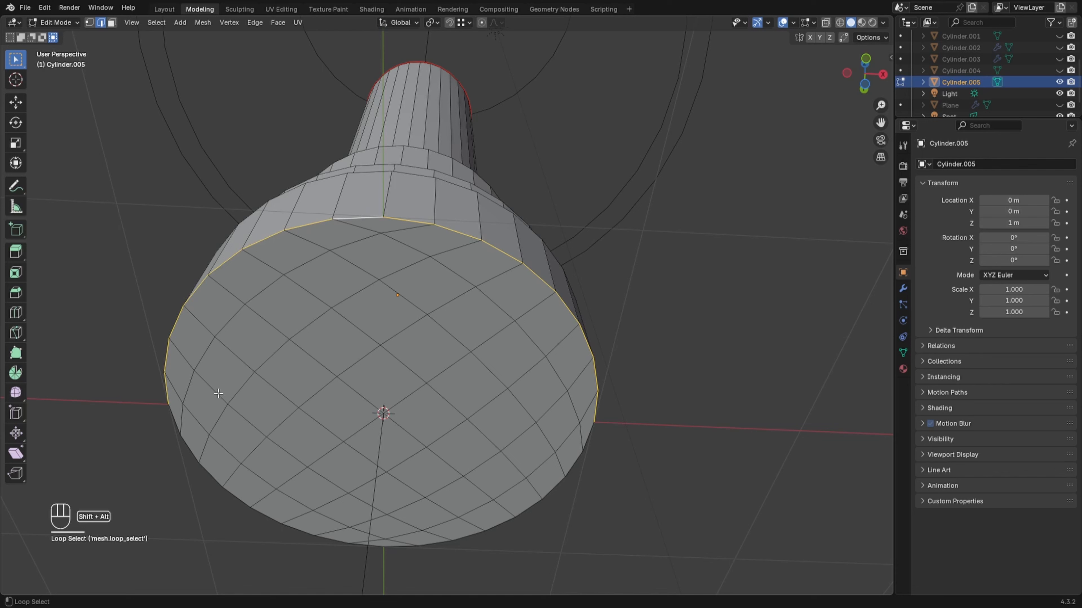
{"action": "left_click", "coordinate": [189, 445], "text": "alt+shift"}
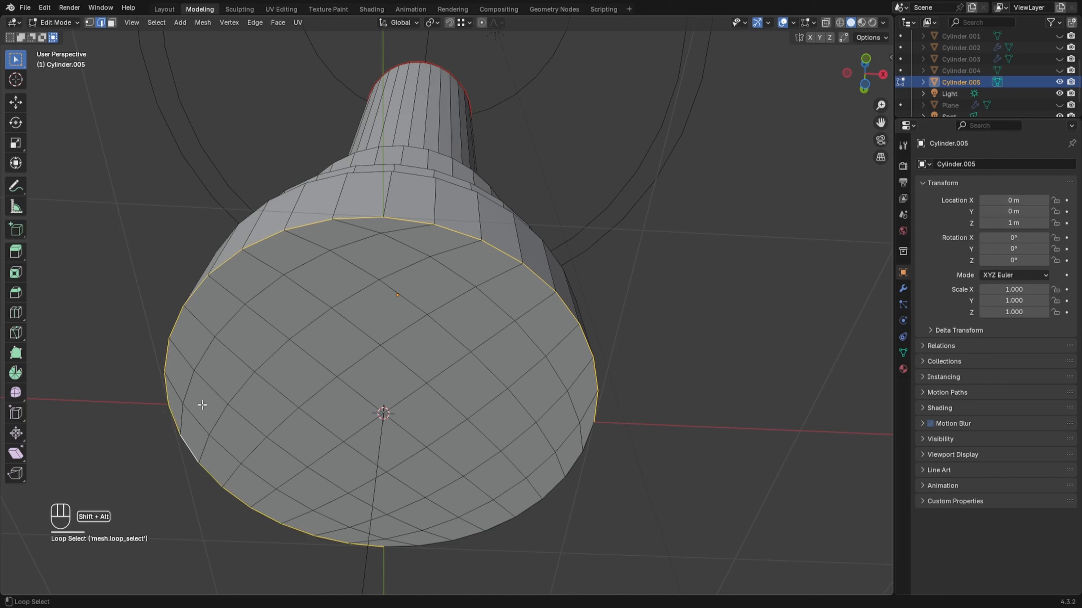
{"action": "left_click", "coordinate": [430, 545], "text": "alt+shift"}
{"action": "middle_click_drag", "start_coordinate": [669, 373], "coordinate": [677, 350]}
{"action": "key", "text": "ctrl+e"}
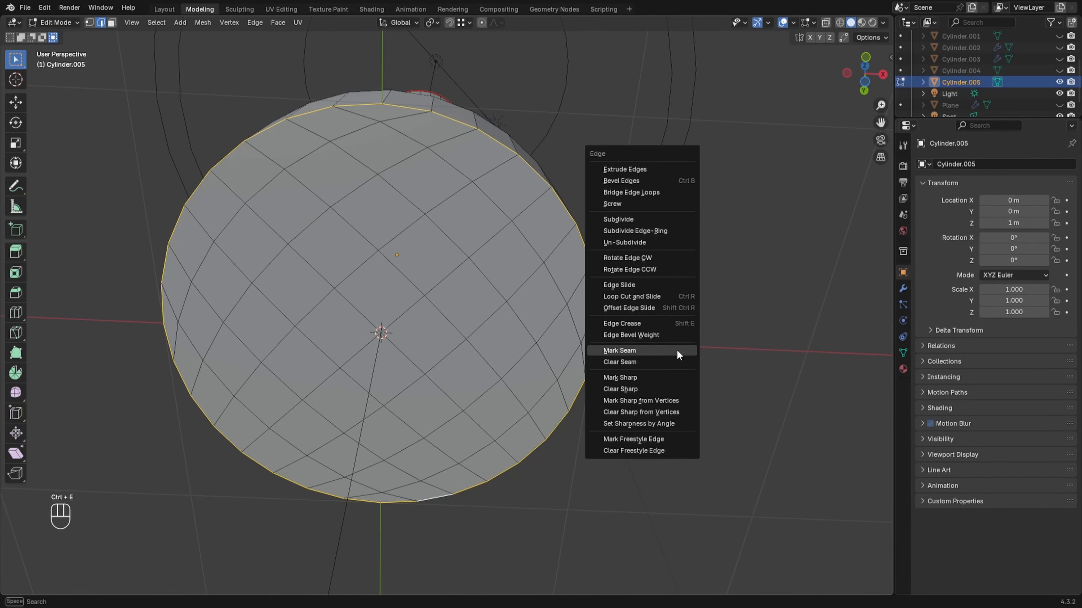
{"action": "left_click", "coordinate": [678, 351]}
- Inspect the column from all sides, checking the marked rims and the unseamed side surface between them
{"action": "middle_click_drag", "start_coordinate": [647, 317], "coordinate": [635, 372]}
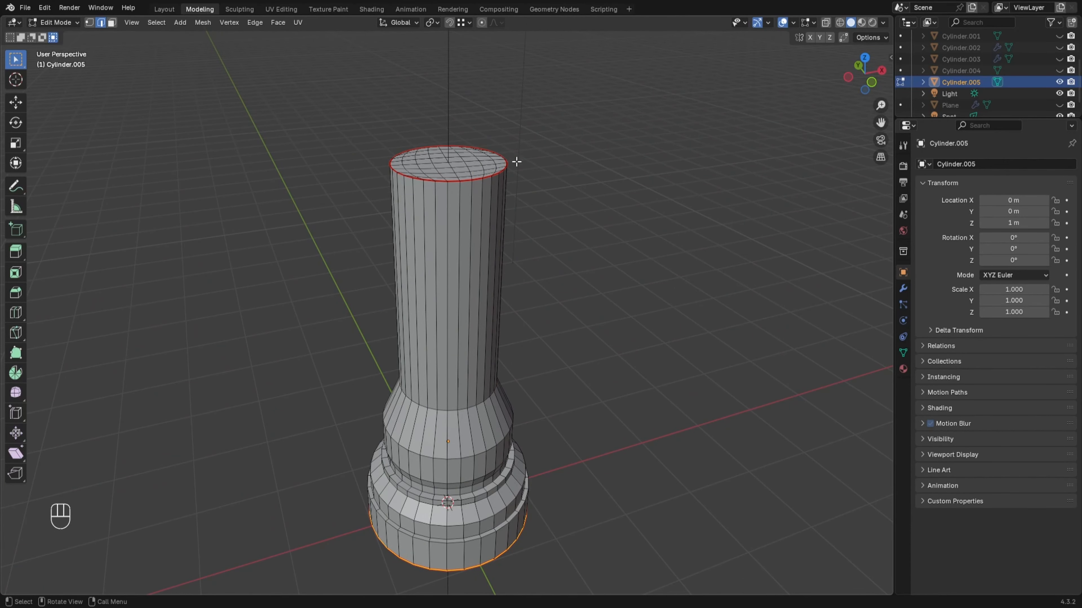
{"action": "middle_click_drag", "start_coordinate": [558, 293], "coordinate": [558, 210]}
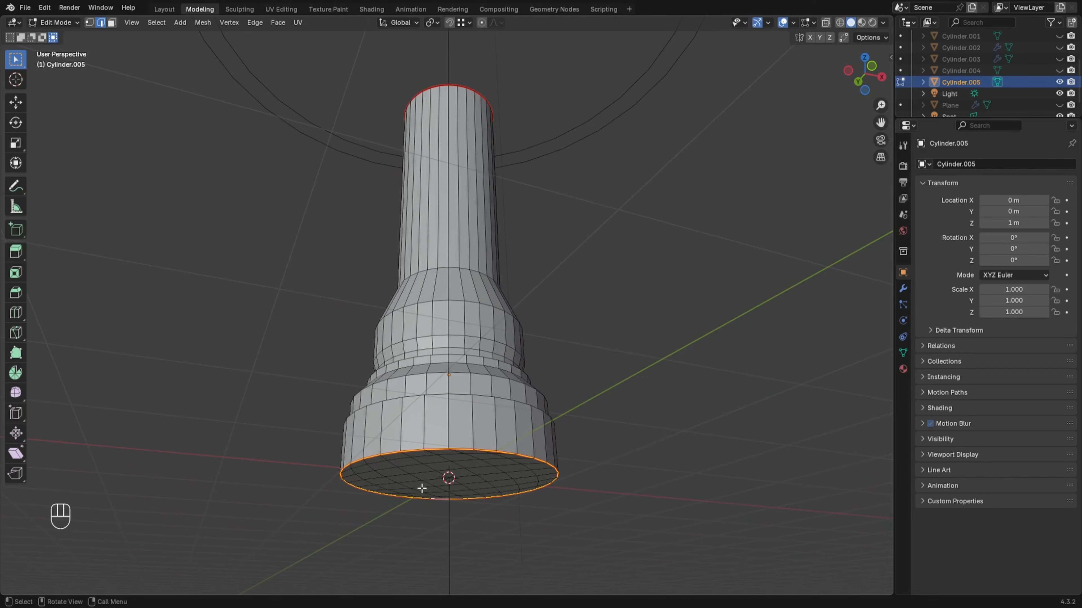
{"action": "middle_click_drag", "start_coordinate": [626, 404], "coordinate": [573, 358]}
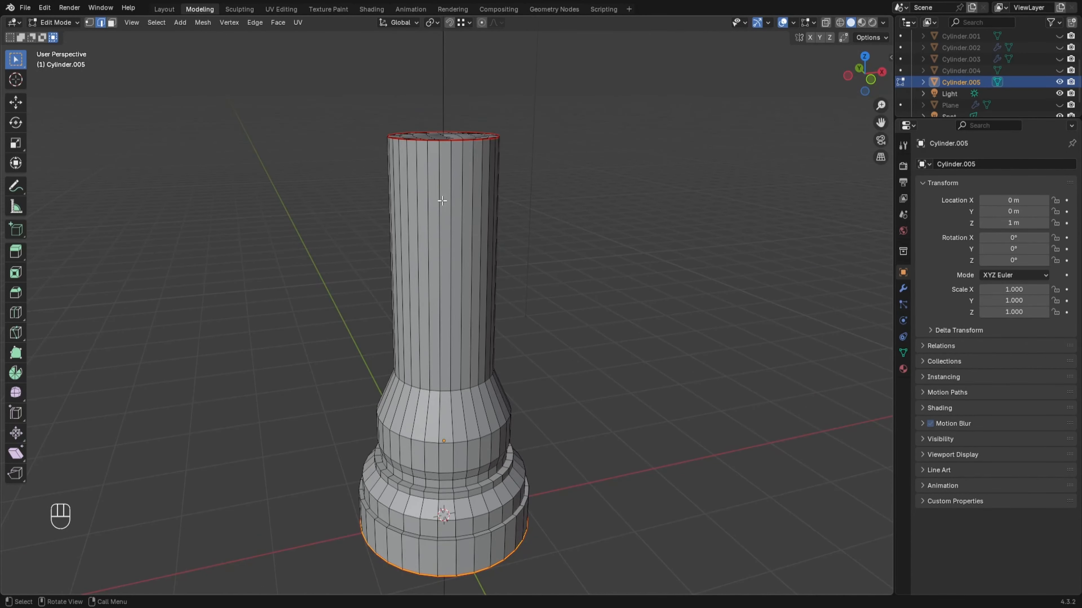
{"action": "middle_click_drag", "start_coordinate": [561, 255], "coordinate": [569, 224]}
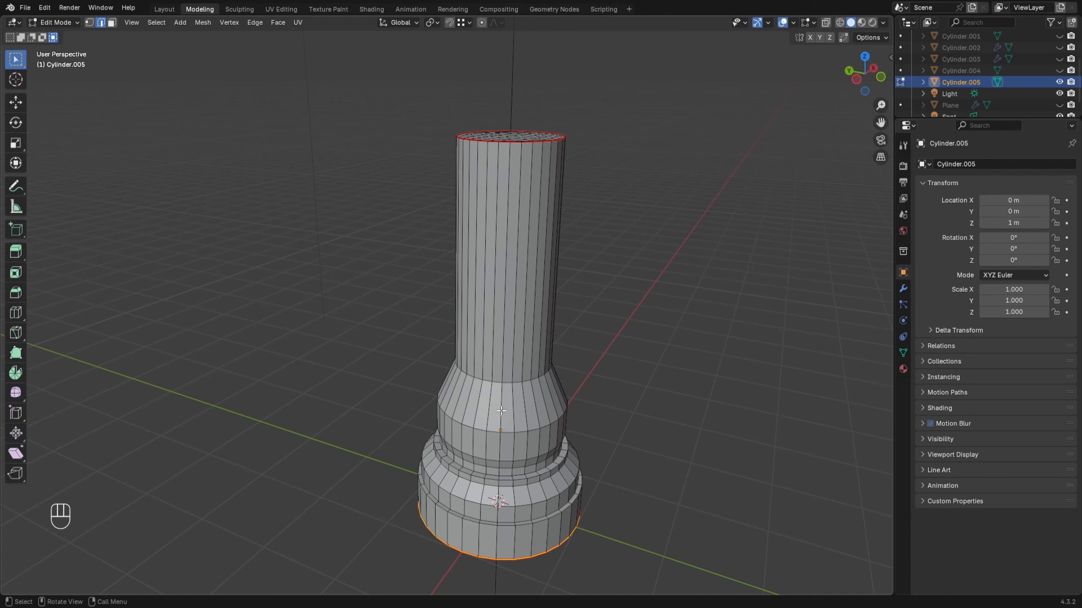
{"action": "middle_click_drag", "start_coordinate": [645, 396], "coordinate": [512, 411]}
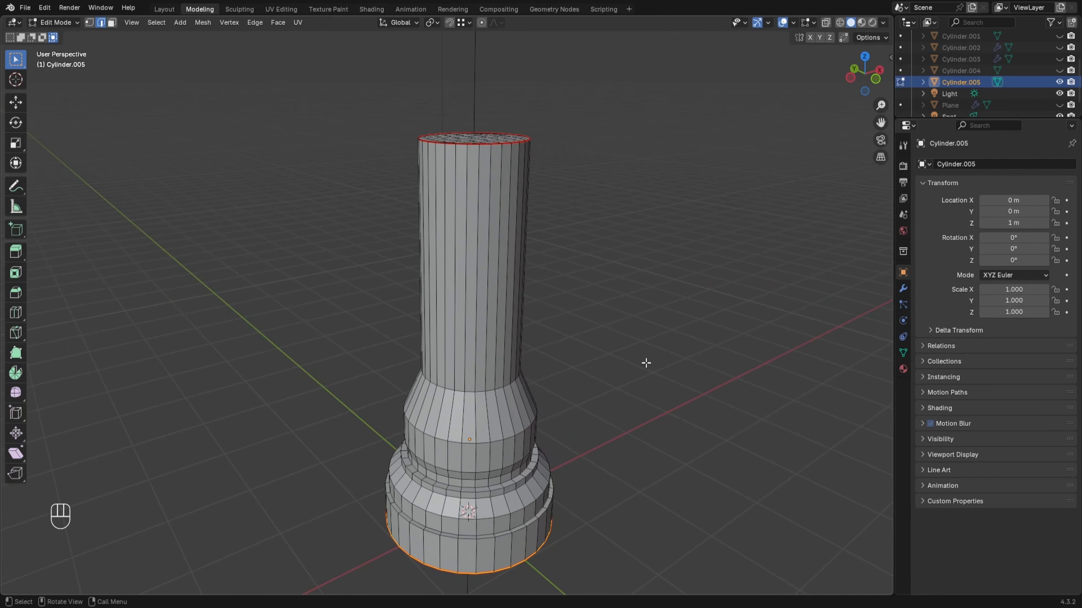
{"action": "middle_click_drag", "start_coordinate": [646, 363], "coordinate": [620, 355]}
{"action": "middle_click_drag", "start_coordinate": [555, 266], "coordinate": [586, 287]}
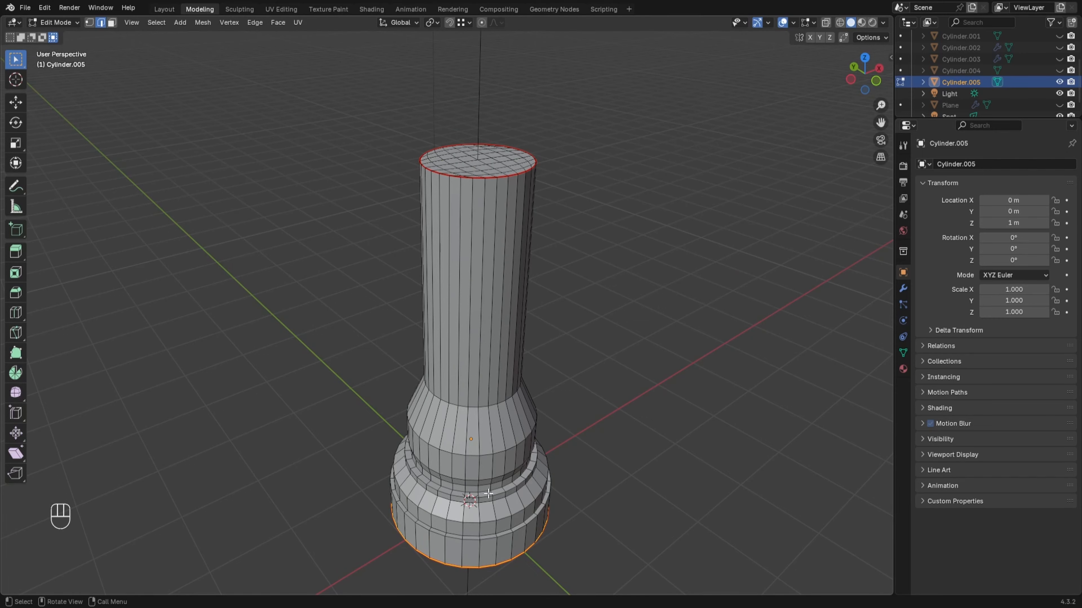
{"action": "middle_click_drag", "start_coordinate": [621, 414], "coordinate": [573, 355]}
{"action": "scroll", "coordinate": [571, 353], "scroll_direction": "down", "scroll_amount": 5}
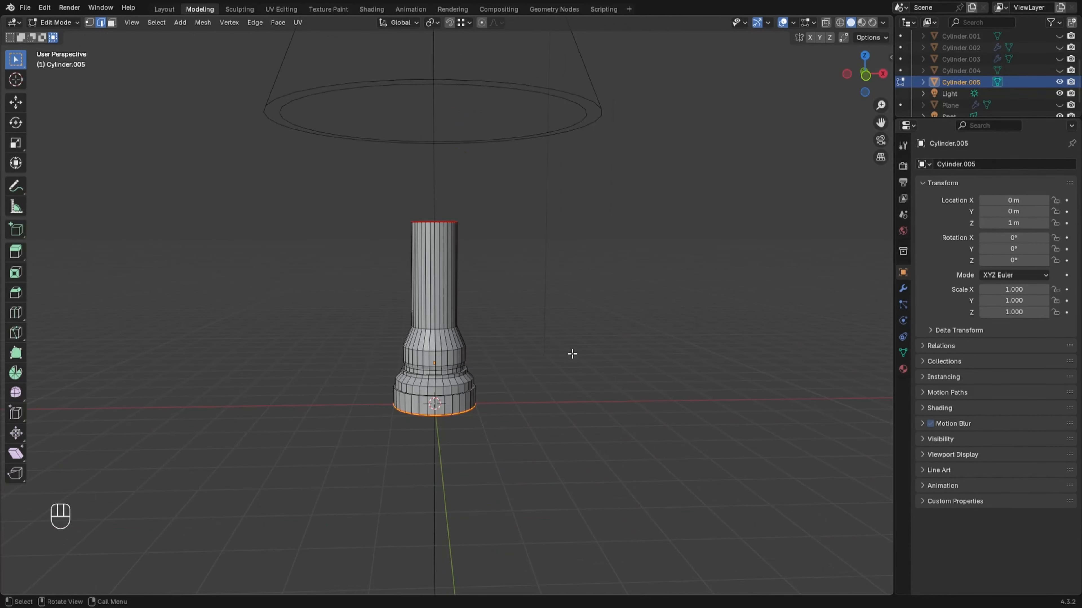
- Unhide the Camera in the scene and bring the column's side facing away from it into close view
{"action": "scroll", "coordinate": [975, 81], "scroll_direction": "up", "scroll_amount": 4}
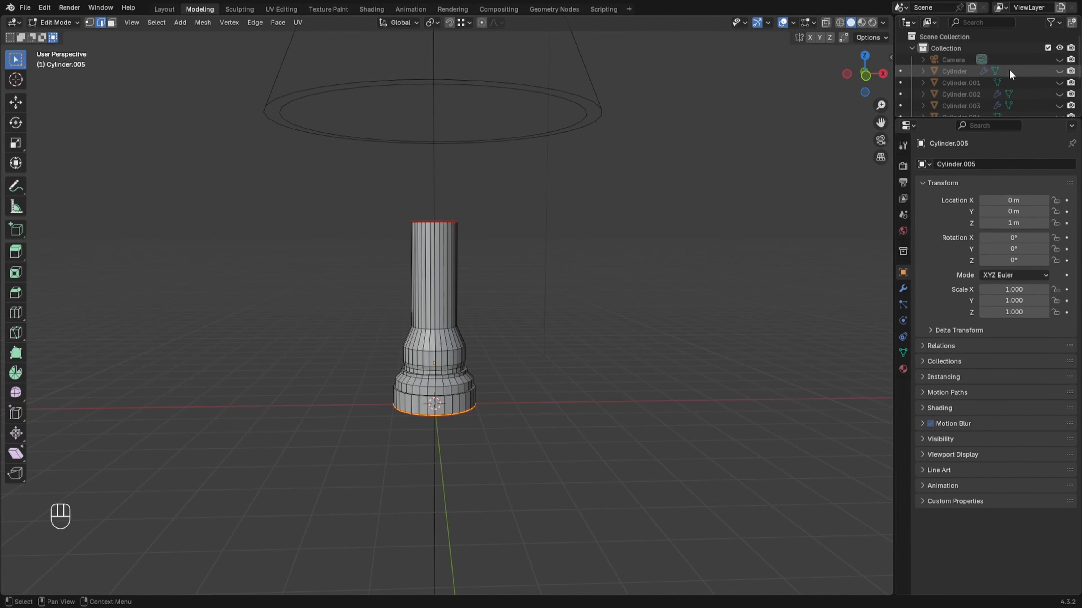
{"action": "left_click", "coordinate": [1060, 60]}
{"action": "mouse_move", "coordinate": [698, 226]}
{"action": "middle_mouse_down"}
{"action": "mouse_move", "coordinate": [667, 246]}
{"action": "mouse_move", "coordinate": [584, 266]}
{"action": "mouse_move", "coordinate": [677, 292]}
{"action": "mouse_move", "coordinate": [321, 329]}
{"action": "mouse_move", "coordinate": [261, 302]}
{"action": "mouse_move", "coordinate": [198, 297]}
{"action": "middle_mouse_up"}
{"action": "scroll", "coordinate": [307, 314], "scroll_direction": "up", "scroll_amount": 4}
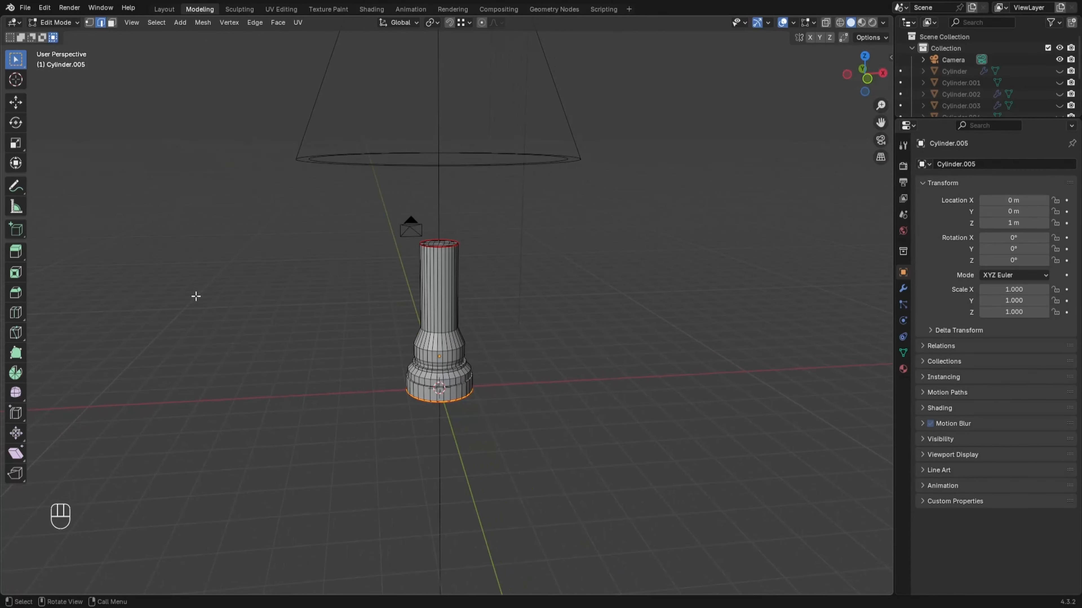
{"action": "scroll", "coordinate": [378, 359], "scroll_direction": "up", "scroll_amount": 3}
{"action": "scroll", "coordinate": [412, 414], "scroll_direction": "up", "scroll_amount": 2}
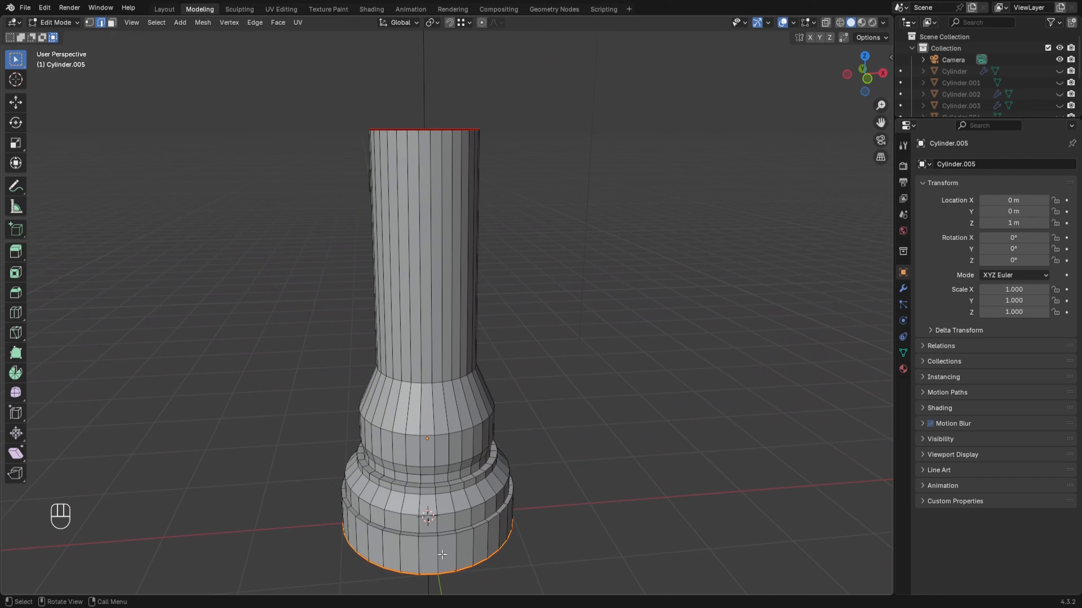
- Try to select a single vertical edge line on the column's back with loop selection from the base band
{"action": "left_click", "coordinate": [438, 556]}
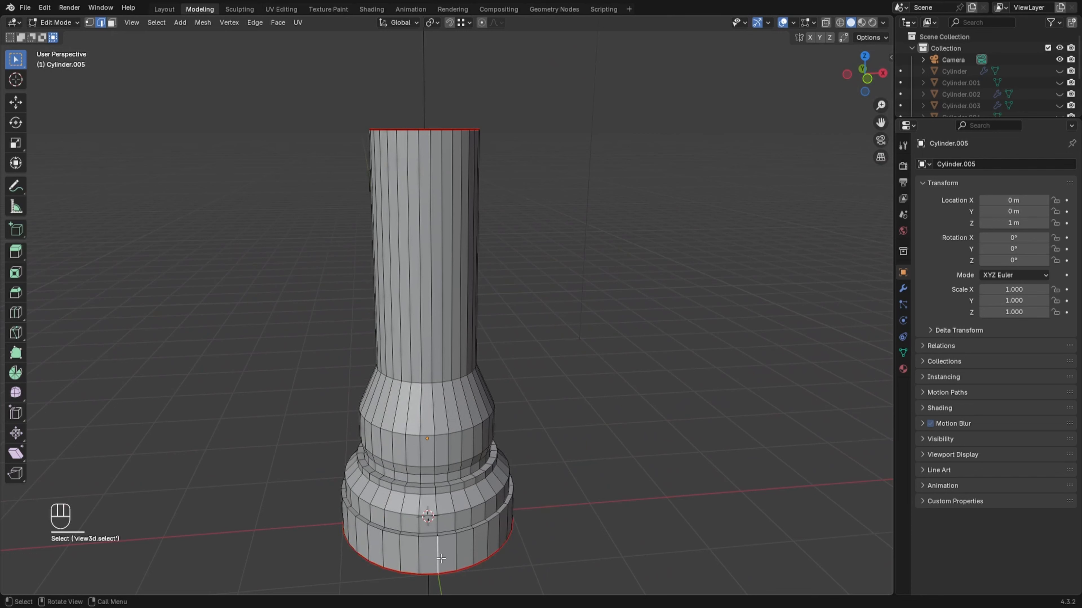
{"action": "key", "text": "alt"}
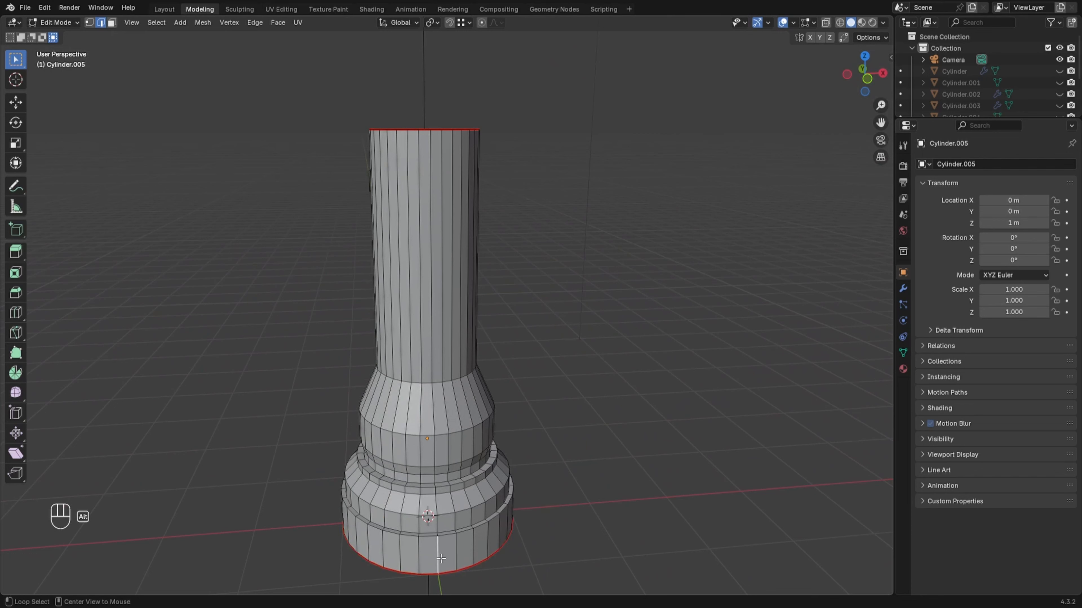
{"action": "left_click", "coordinate": [438, 555], "text": "alt"}
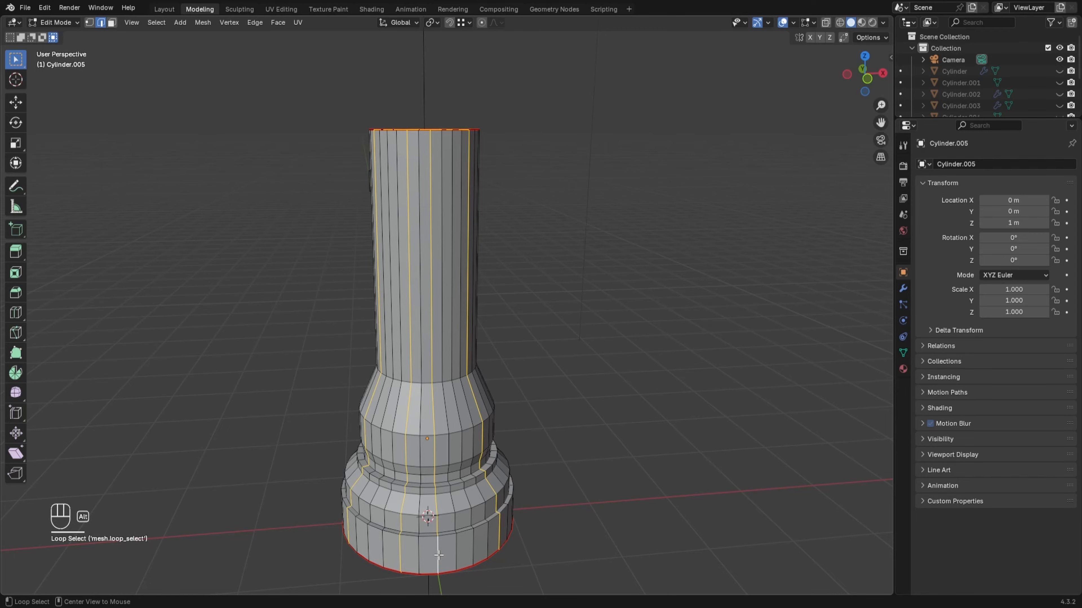
{"action": "left_click", "coordinate": [439, 553]}
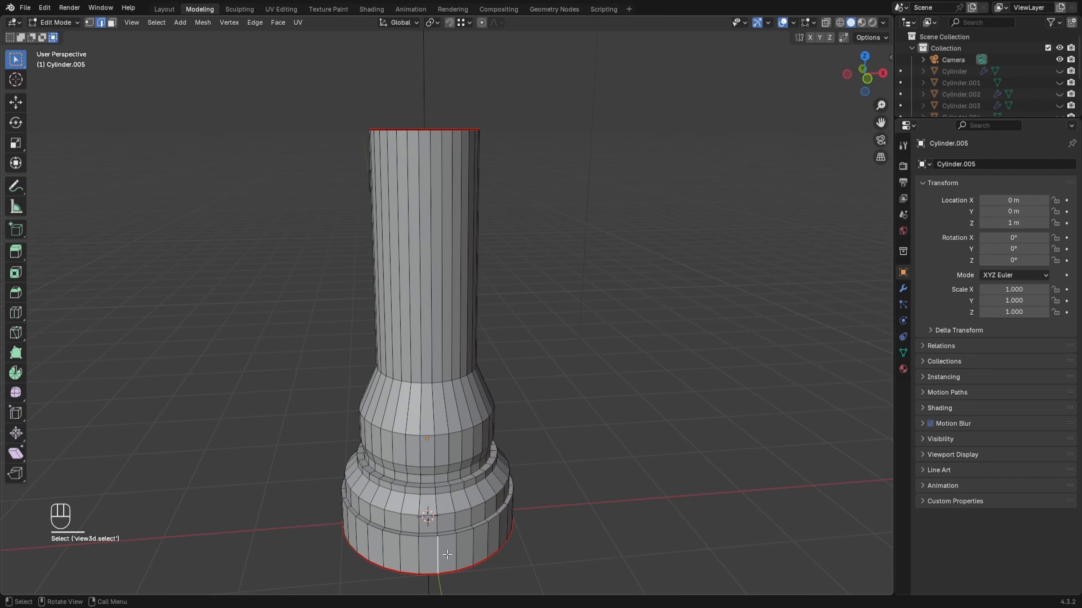
{"action": "left_click", "coordinate": [447, 554], "text": "alt"}
{"action": "mouse_move", "coordinate": [447, 554]}
{"action": "middle_mouse_down"}
{"action": "mouse_move", "coordinate": [511, 565]}
{"action": "mouse_move", "coordinate": [448, 539]}
{"action": "middle_mouse_up"}
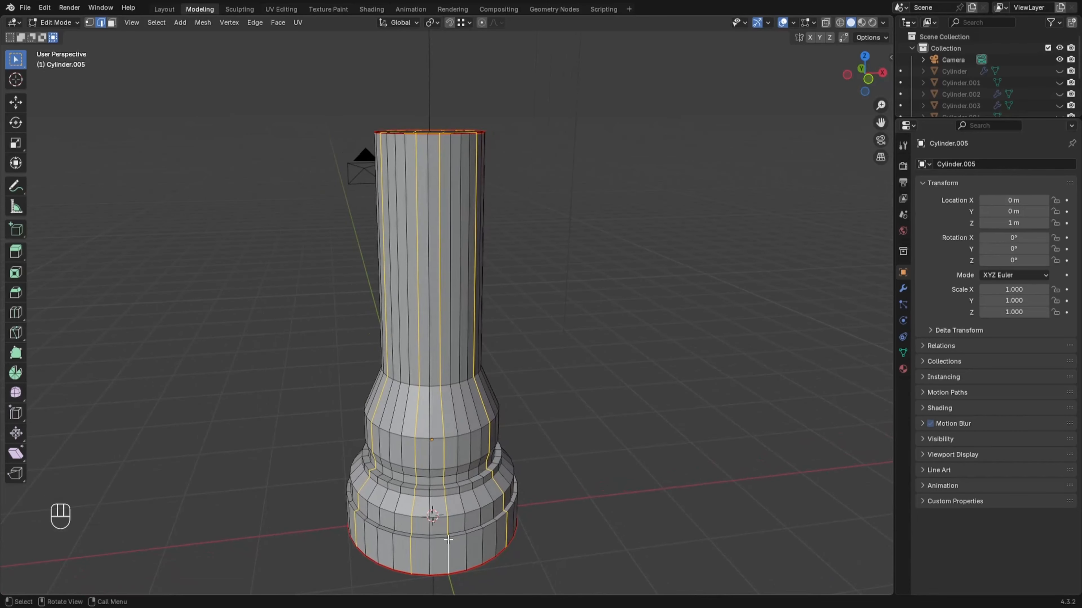
- Select one vertical edge on the back of the shaft and add the aligned edges on the flare and the band beneath it
{"action": "scroll", "coordinate": [448, 540], "scroll_direction": "up", "scroll_amount": 1}
{"action": "left_click", "coordinate": [436, 332]}
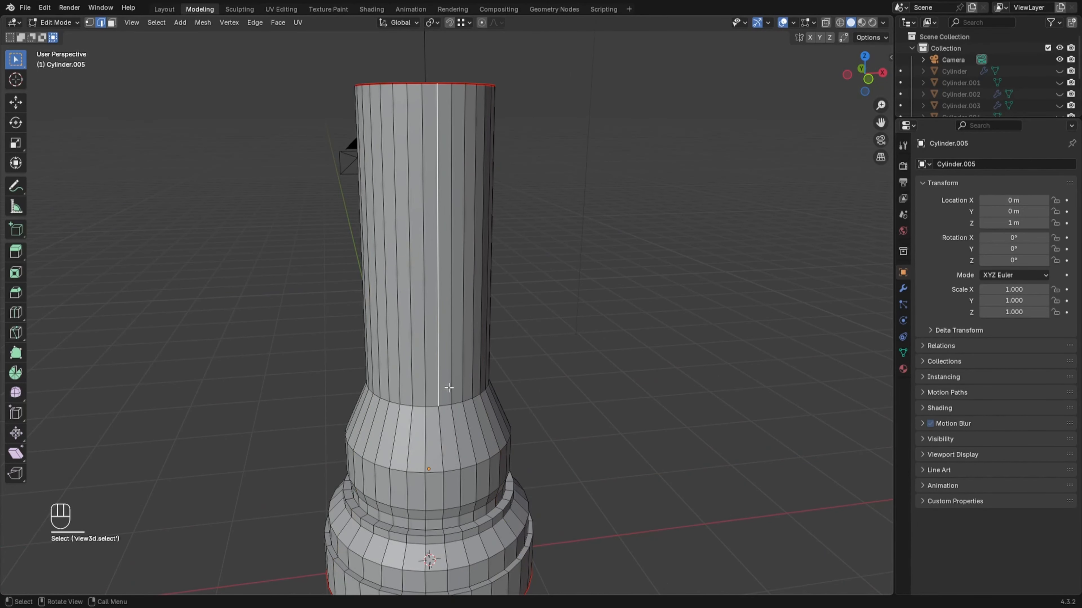
{"action": "left_click", "coordinate": [440, 437], "text": "shift"}
{"action": "left_click", "coordinate": [443, 486], "text": "shift"}
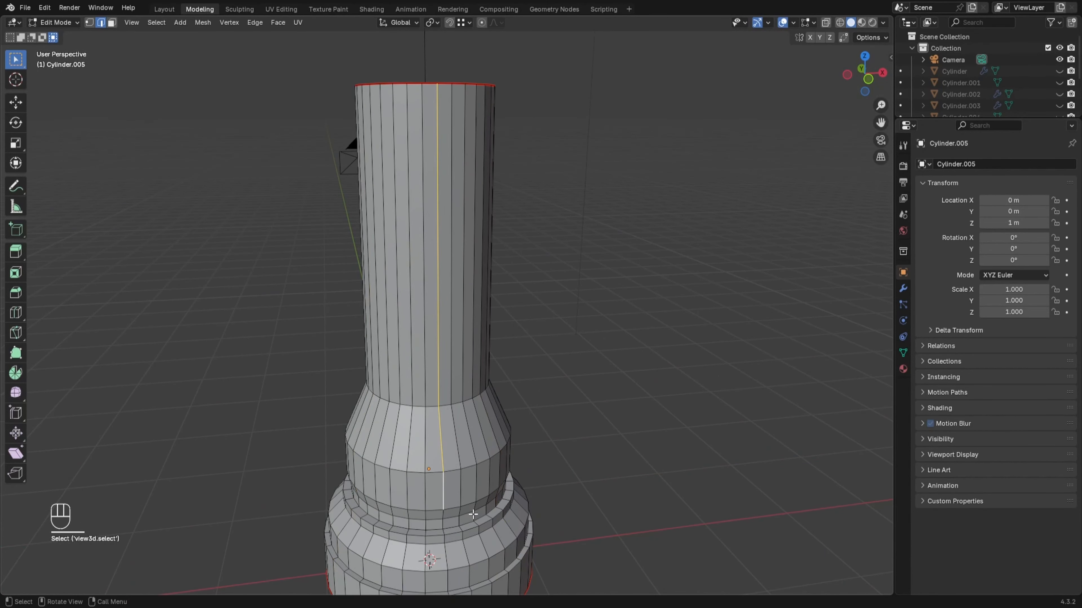
- Extend the vertical edge selection down the back across the neck bands, the narrow ledge and the sloped ring below
{"action": "middle_click_drag", "start_coordinate": [473, 515], "coordinate": [470, 428]}
{"action": "scroll", "coordinate": [470, 429], "scroll_direction": "up", "scroll_amount": 3}
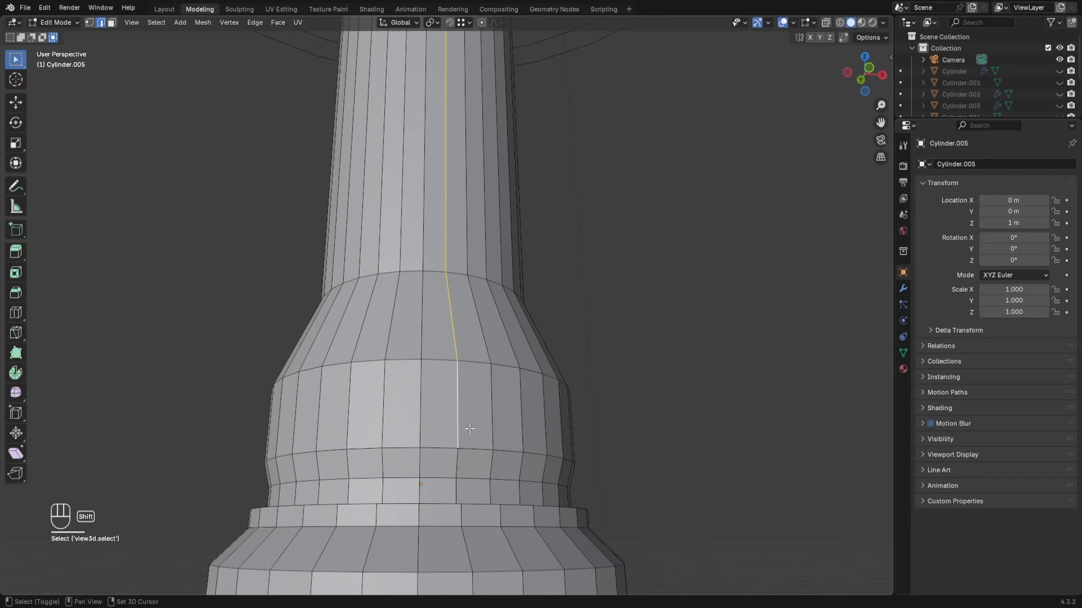
{"action": "left_click", "coordinate": [458, 461], "text": "shift"}
{"action": "left_click", "coordinate": [459, 490], "text": "shift"}
{"action": "middle_click_drag", "start_coordinate": [478, 475], "coordinate": [471, 496]}
{"action": "scroll", "coordinate": [440, 407], "scroll_direction": "up", "scroll_amount": 5}
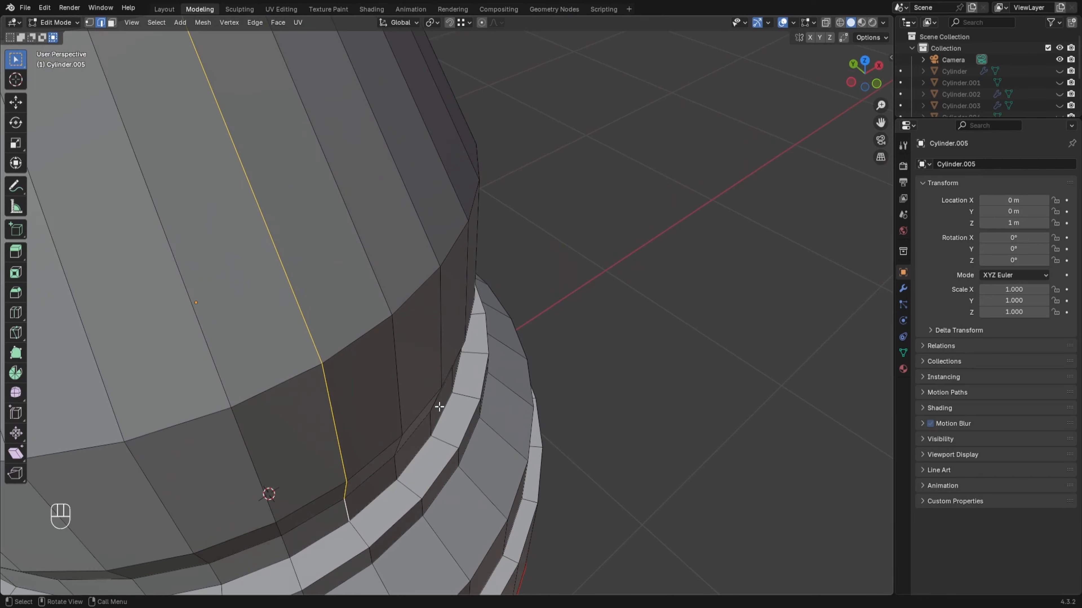
{"action": "left_click", "coordinate": [358, 531], "text": "shift"}
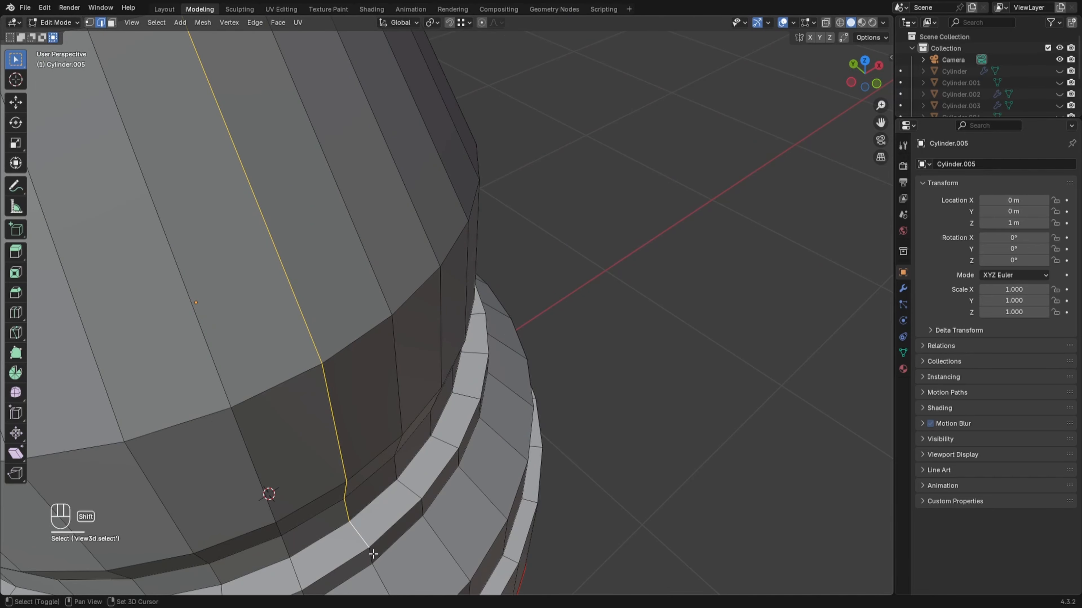
{"action": "left_click", "coordinate": [382, 580], "text": "shift"}
{"action": "scroll", "coordinate": [447, 522], "scroll_direction": "down", "scroll_amount": 3}
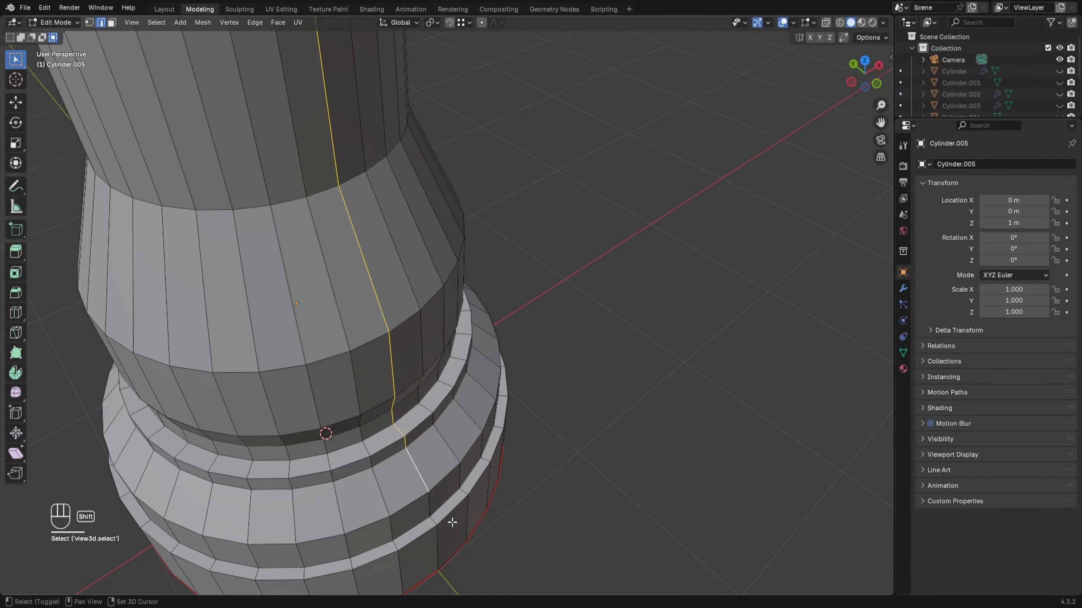
- Add the aligned edges on the lower band, the lower ledge and the base, reaching the bottom rim seam
{"action": "middle_click_drag", "start_coordinate": [452, 519], "coordinate": [420, 430], "text": "shift"}
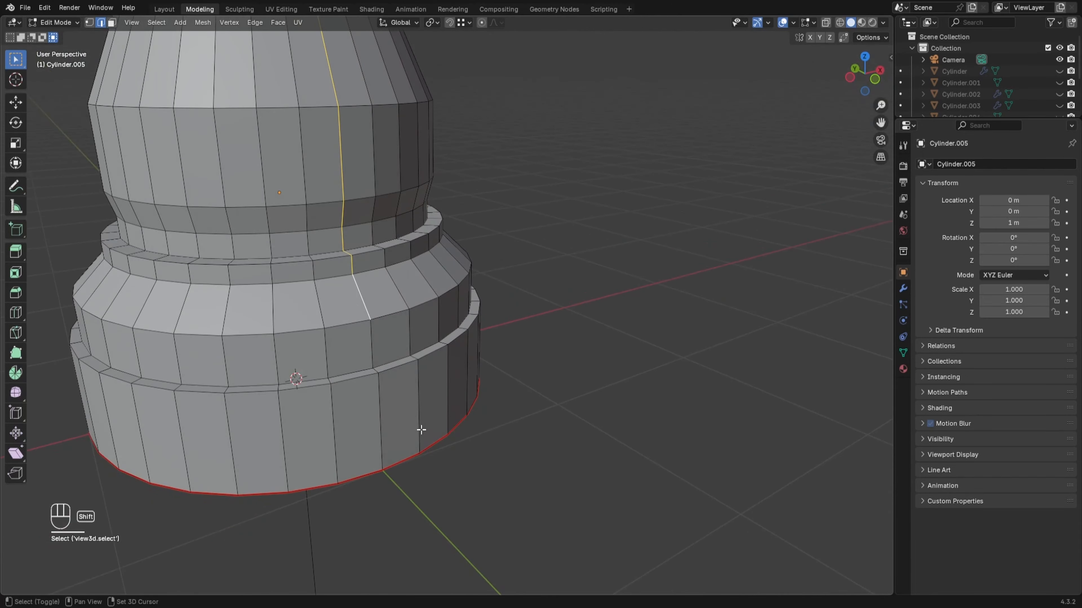
{"action": "left_click", "coordinate": [376, 346], "text": "shift"}
{"action": "scroll", "coordinate": [426, 404], "scroll_direction": "up", "scroll_amount": 3}
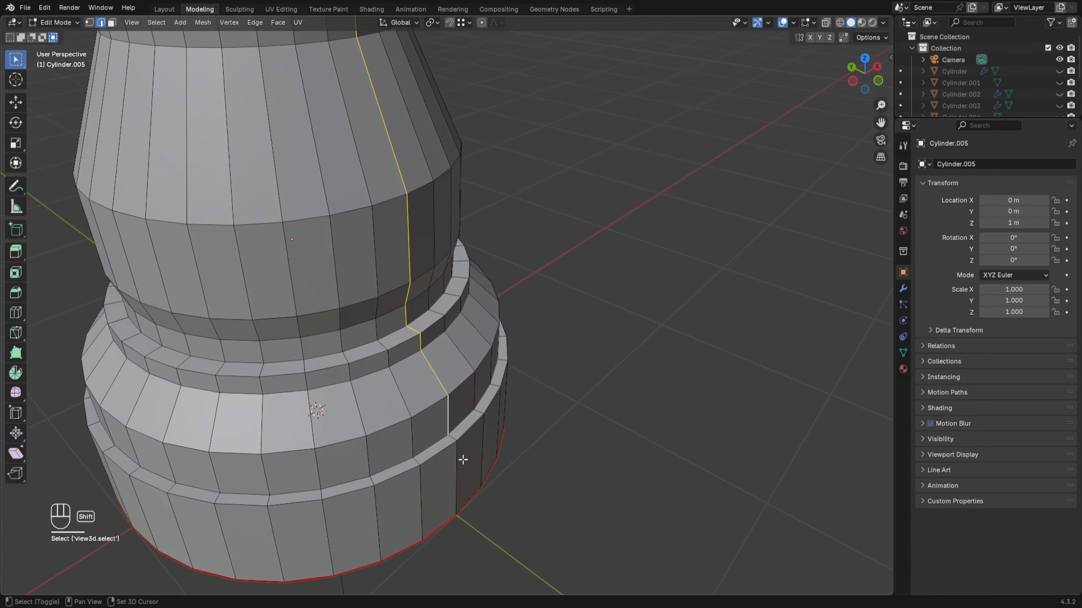
{"action": "scroll", "coordinate": [477, 455], "scroll_direction": "up", "scroll_amount": 2}
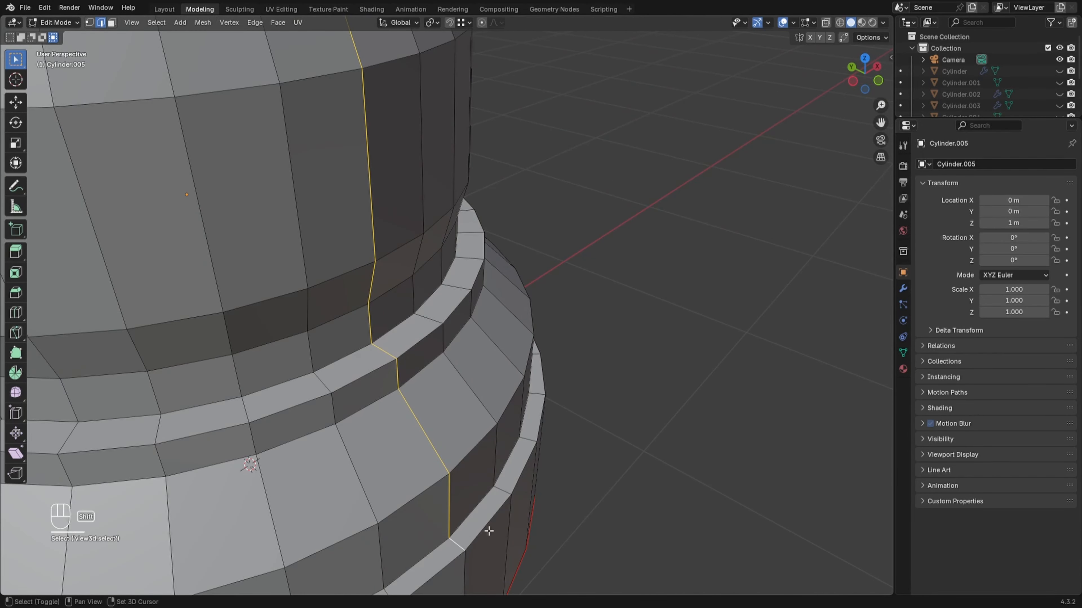
{"action": "scroll", "coordinate": [489, 524], "scroll_direction": "down", "scroll_amount": 3}
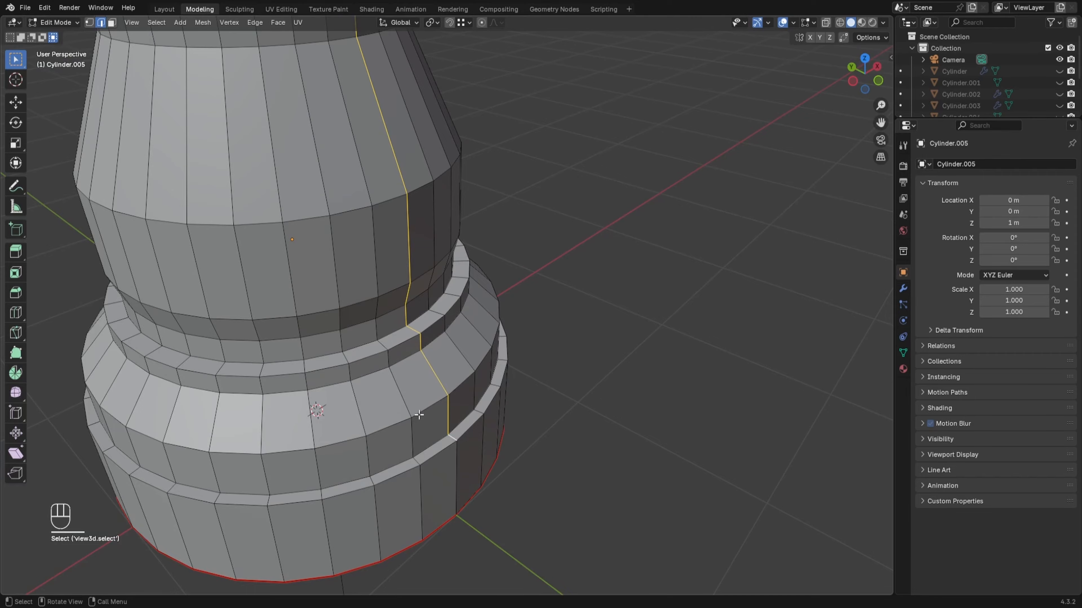
{"action": "middle_click_drag", "start_coordinate": [454, 528], "coordinate": [544, 344]}
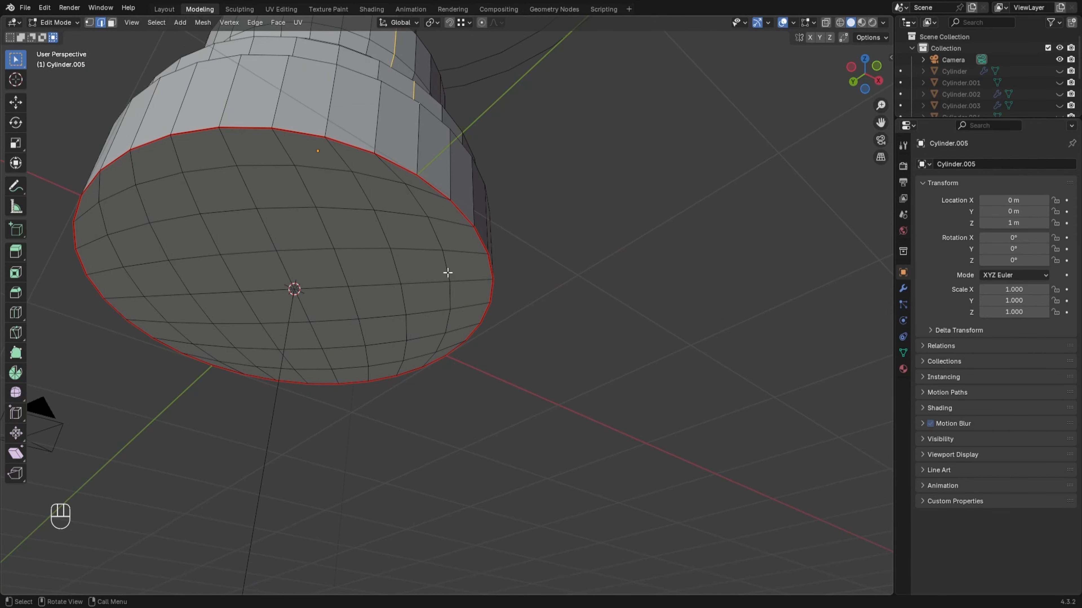
{"action": "middle_click_drag", "start_coordinate": [447, 273], "coordinate": [565, 338]}
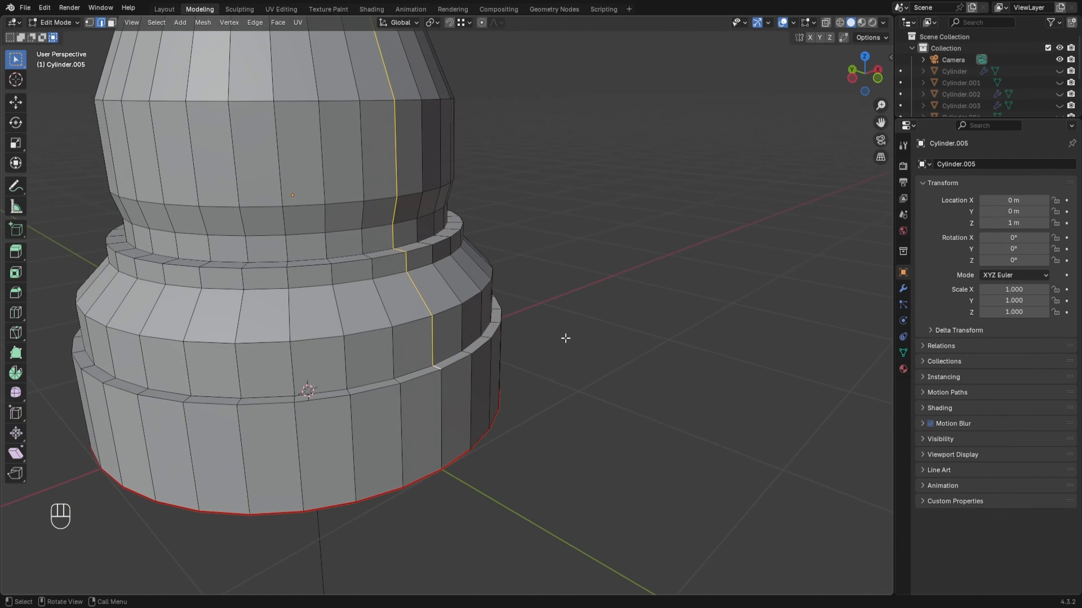
{"action": "left_click", "coordinate": [442, 417], "text": "shift"}
- Mark the selected vertical edge line on the column's back as a seam
{"action": "middle_click_drag", "start_coordinate": [501, 435], "coordinate": [534, 302]}
{"action": "key", "text": "ctrl+e"}
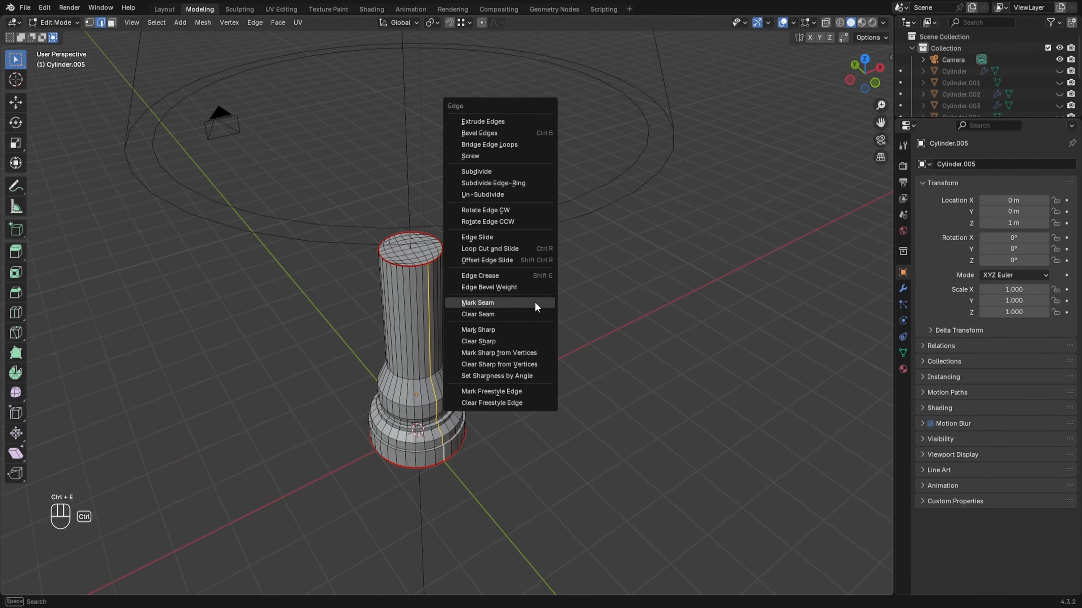
{"action": "left_click", "coordinate": [534, 302]}
{"action": "middle_click_drag", "start_coordinate": [534, 304], "coordinate": [423, 265]}
{"action": "left_click", "coordinate": [426, 269]}
- Examine the marked seams from several angles and in front and top views, and hide the overlays to check the bare shape
{"action": "middle_click_drag", "start_coordinate": [437, 340], "coordinate": [398, 430]}
{"action": "scroll", "coordinate": [399, 436], "scroll_direction": "down", "scroll_amount": 4}
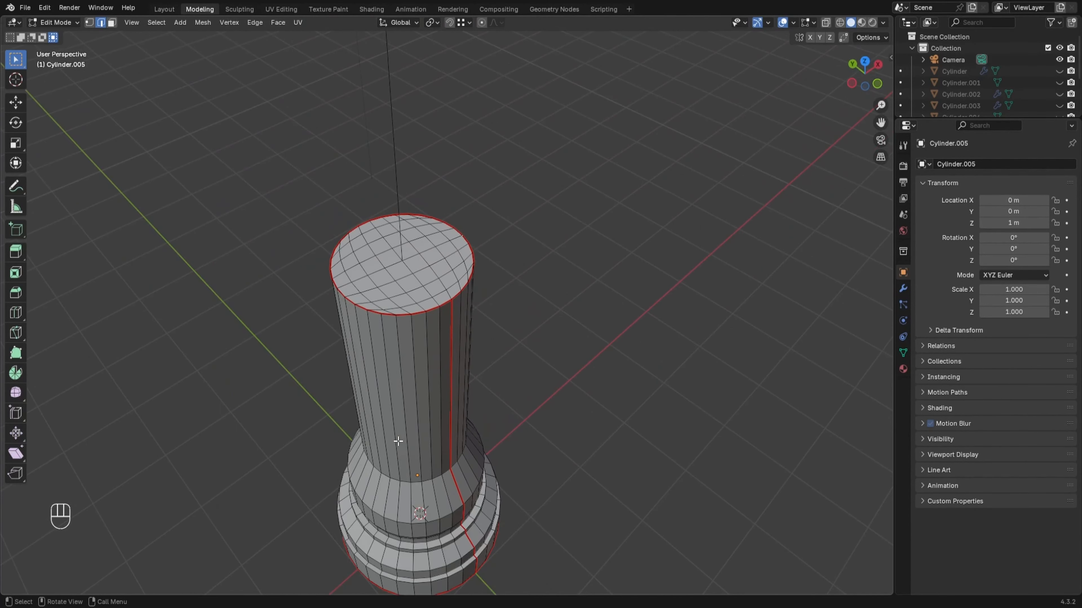
{"action": "middle_click_drag", "start_coordinate": [398, 440], "coordinate": [434, 453]}
{"action": "scroll", "coordinate": [365, 424], "scroll_direction": "up", "scroll_amount": 3}
{"action": "key", "text": "KP_1"}
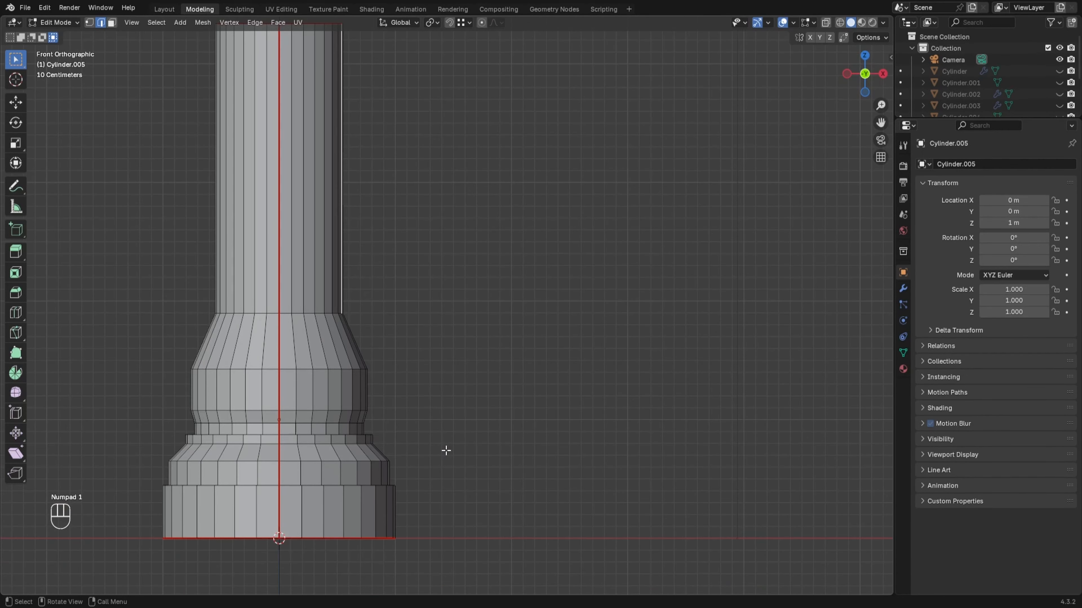
{"action": "key", "text": "KP_7"}
{"action": "middle_click_drag", "start_coordinate": [245, 437], "coordinate": [402, 246]}
{"action": "scroll", "coordinate": [392, 267], "scroll_direction": "down", "scroll_amount": 4}
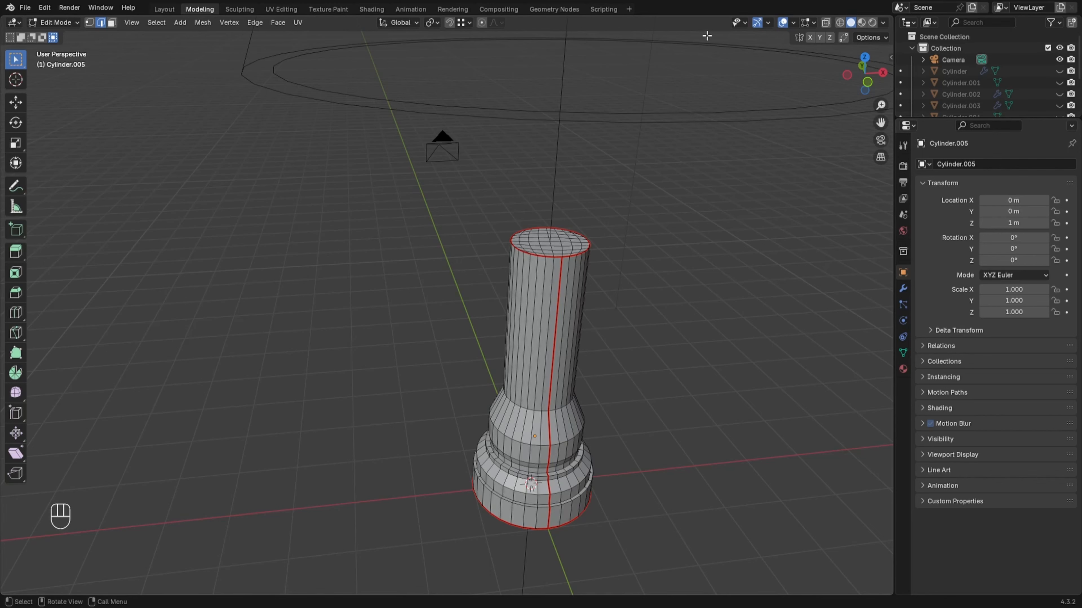
{"action": "left_click", "coordinate": [785, 25]}
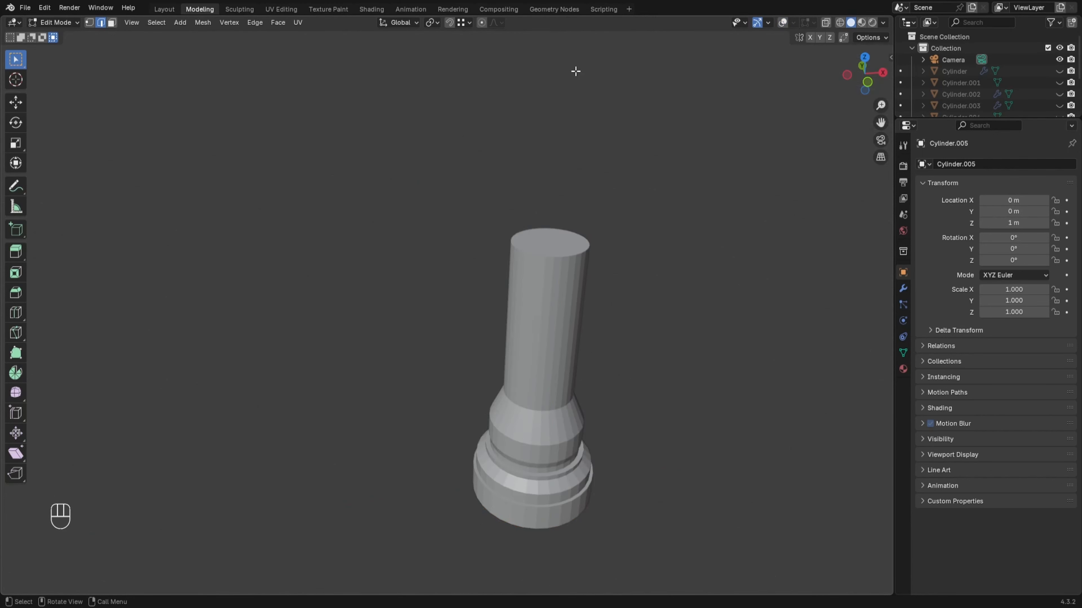
- Switch to the UV Editing workspace and unwrap the entire column mesh with the Angle Based method
{"action": "left_click", "coordinate": [282, 10]}
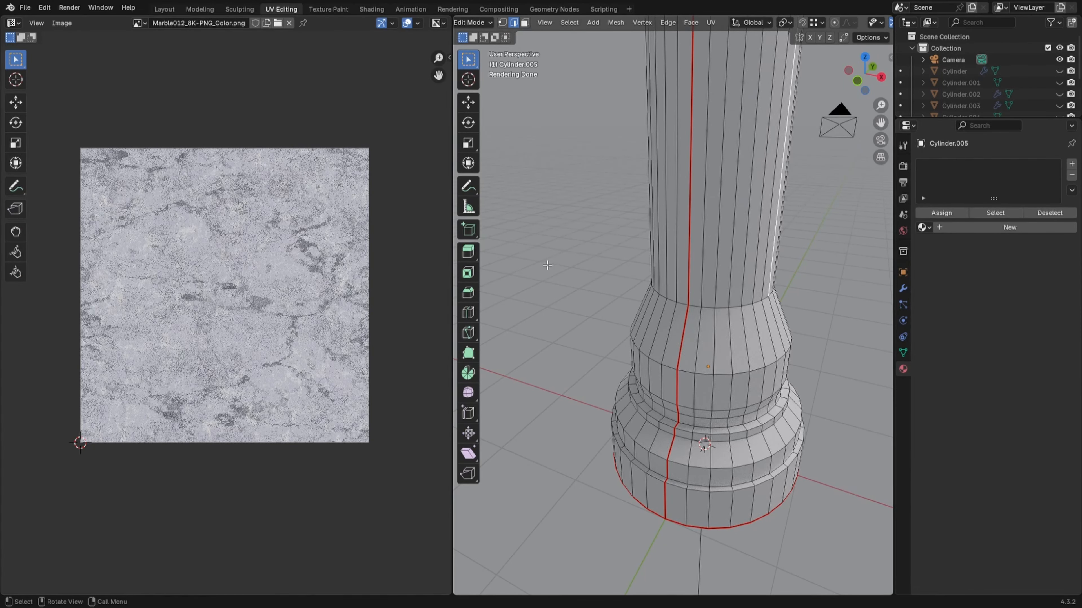
{"action": "scroll", "coordinate": [661, 286], "scroll_direction": "down", "scroll_amount": 2}
{"action": "middle_click_drag", "start_coordinate": [661, 287], "coordinate": [759, 269]}
{"action": "key", "text": "a"}
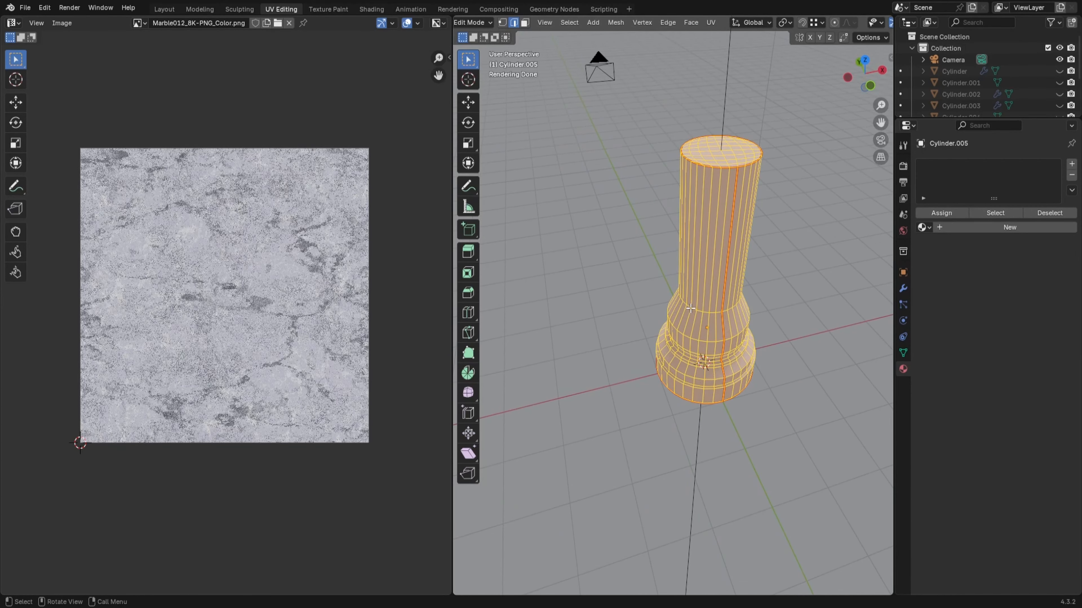
{"action": "middle_click_drag", "start_coordinate": [691, 309], "coordinate": [676, 299]}
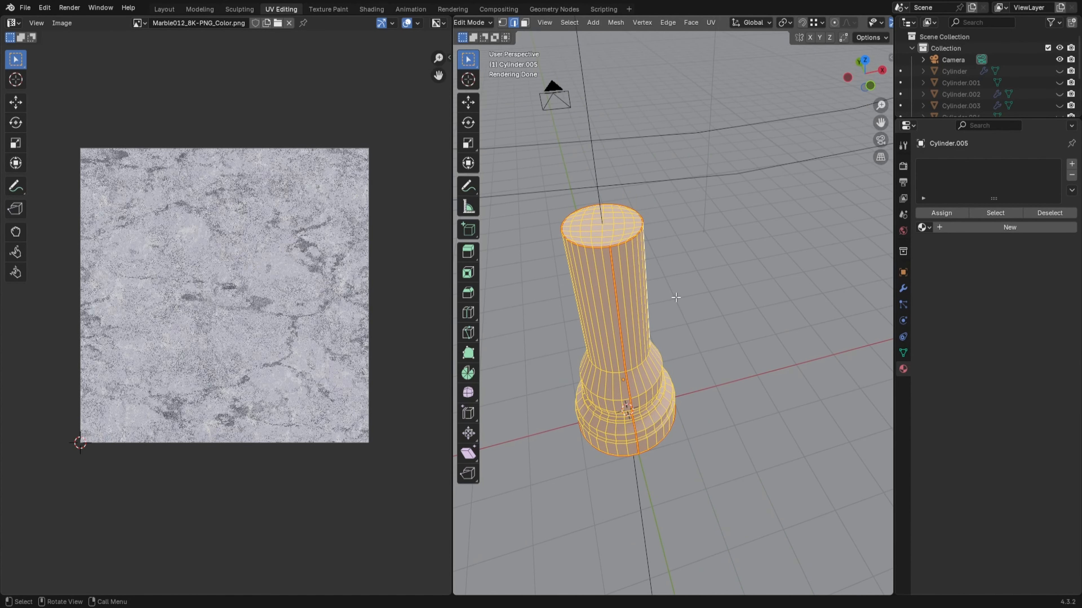
{"action": "key", "text": "u"}
{"action": "mouse_move", "coordinate": [676, 297]}
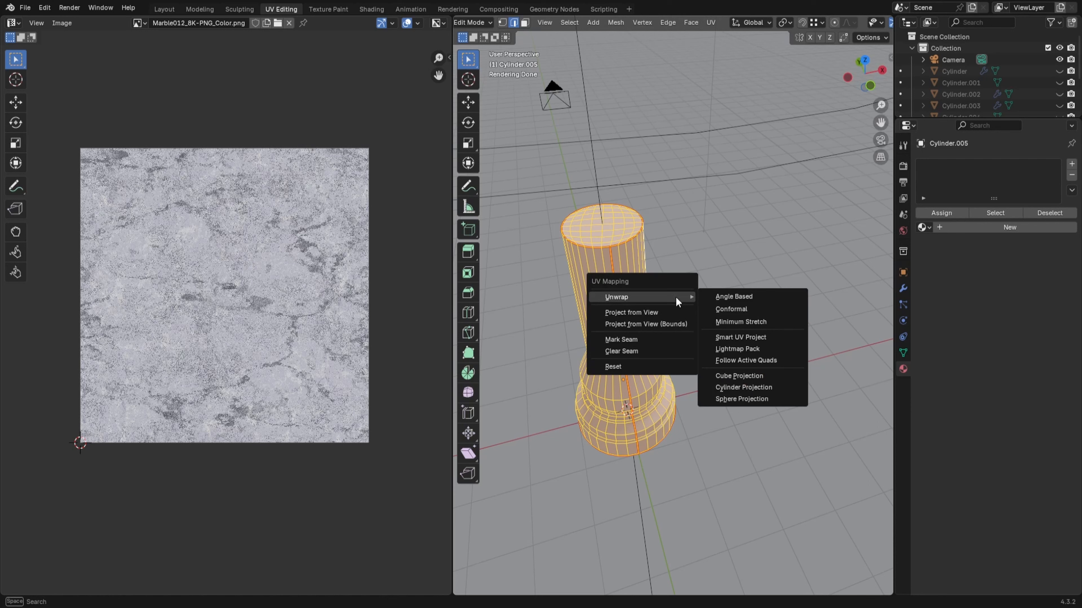
{"action": "left_click", "coordinate": [746, 297]}
{"action": "scroll", "coordinate": [234, 298], "scroll_direction": "up", "scroll_amount": 7}
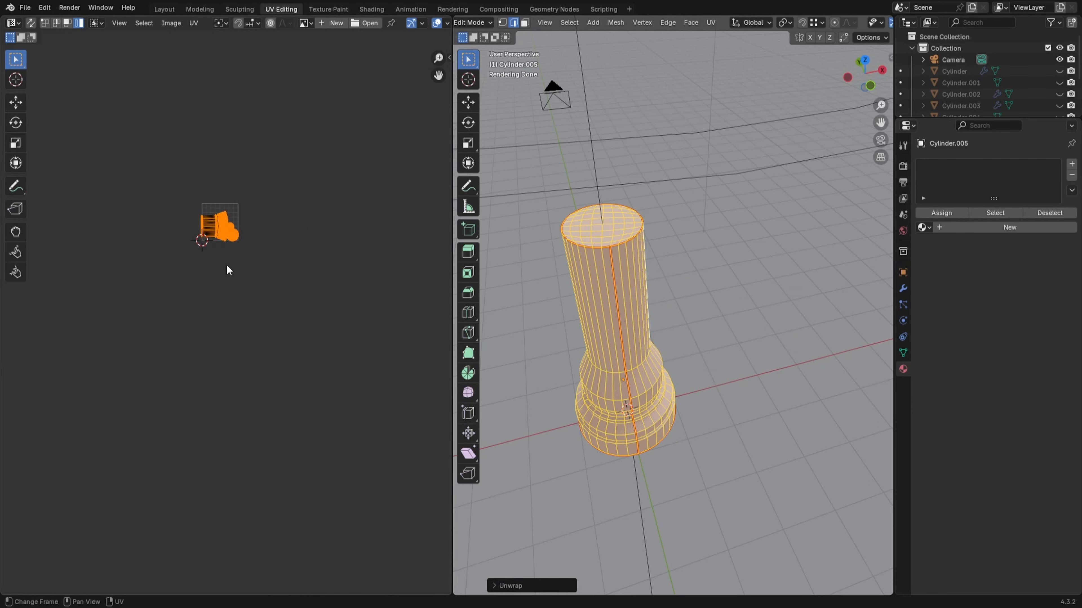
{"action": "middle_click_drag", "start_coordinate": [232, 191], "coordinate": [249, 446], "text": "shift"}
{"action": "scroll", "coordinate": [237, 375], "scroll_direction": "up", "scroll_amount": 5}
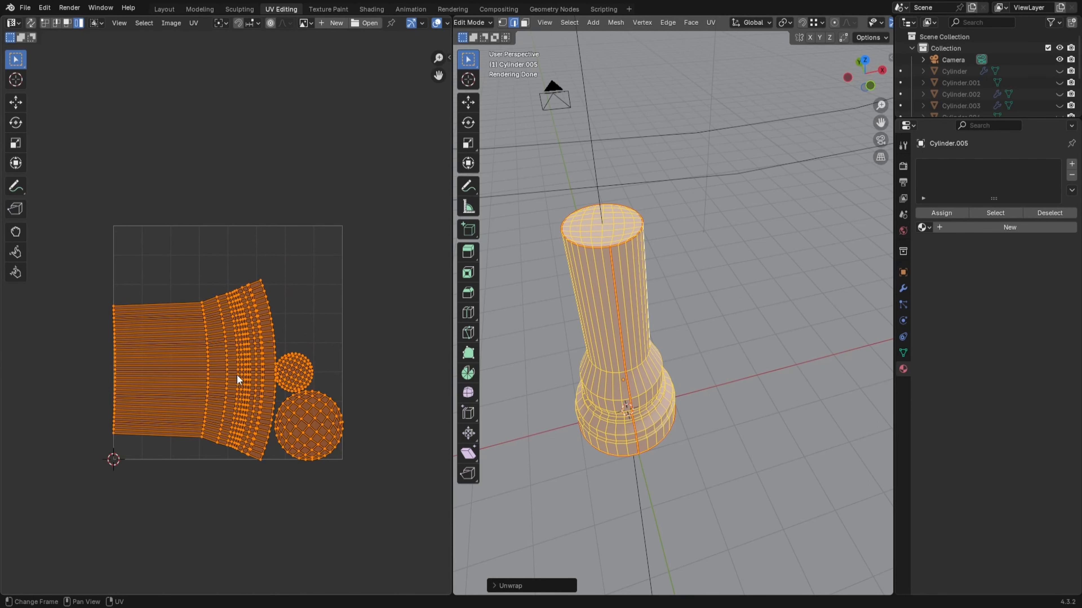
{"action": "middle_click_drag", "start_coordinate": [257, 393], "coordinate": [268, 317], "text": "shift"}
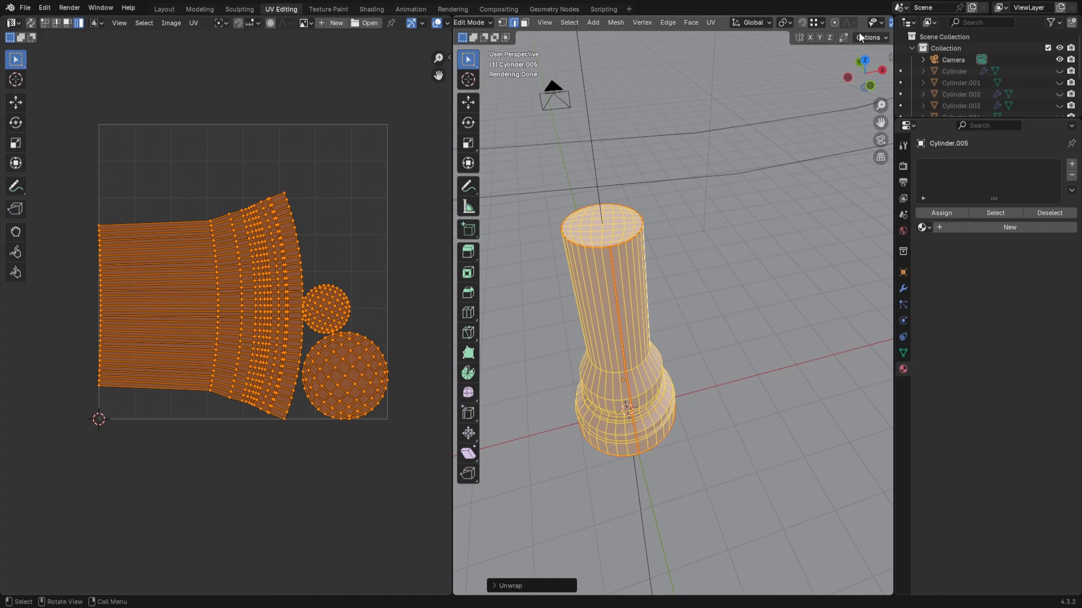
- Set the 3D viewport's shading to Material Preview and bring the whole column into view
{"action": "scroll", "coordinate": [538, 26], "scroll_direction": "right", "scroll_amount": 5}
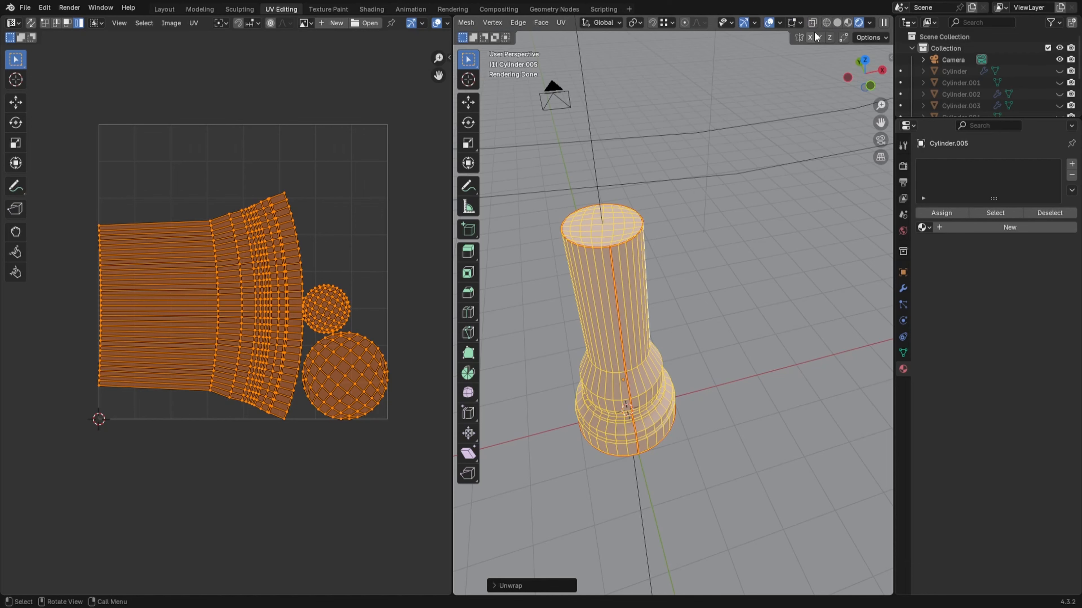
{"action": "scroll", "coordinate": [844, 30], "scroll_direction": "left", "scroll_amount": 1}
{"action": "left_click", "coordinate": [848, 23]}
{"action": "scroll", "coordinate": [688, 303], "scroll_direction": "up", "scroll_amount": 3}
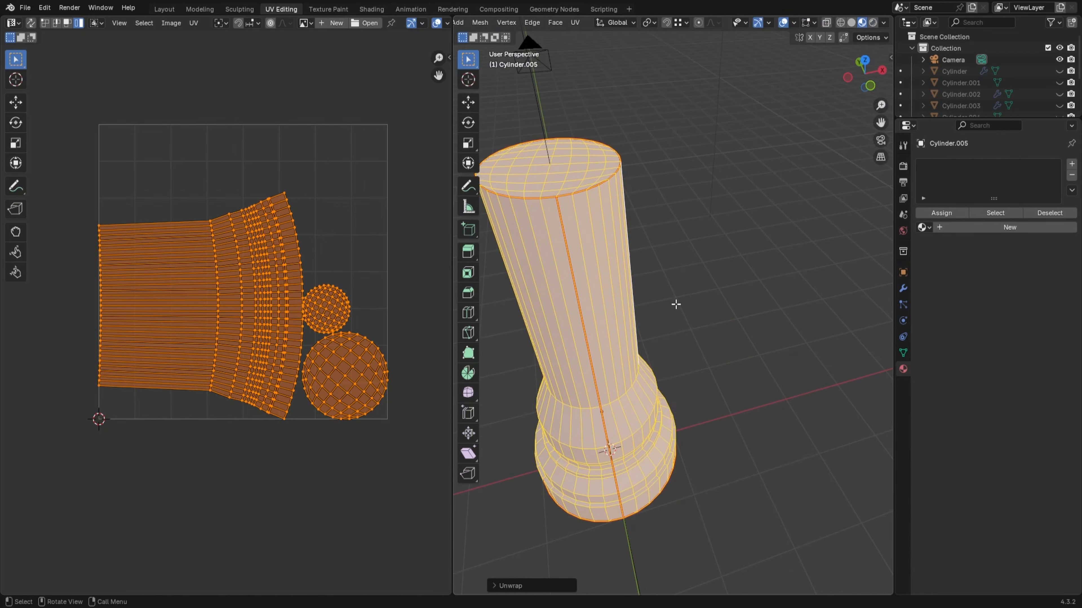
{"action": "middle_click_drag", "start_coordinate": [676, 304], "coordinate": [720, 285]}
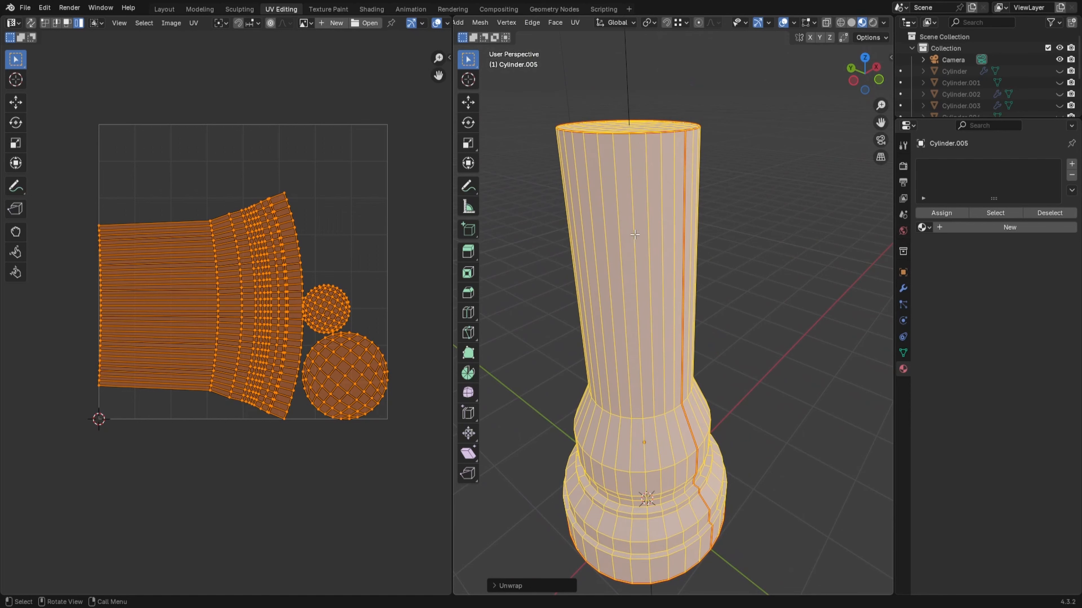
- Return to Object Mode and assign the existing marble material Material.001 to the column
{"action": "key", "text": "Tab"}
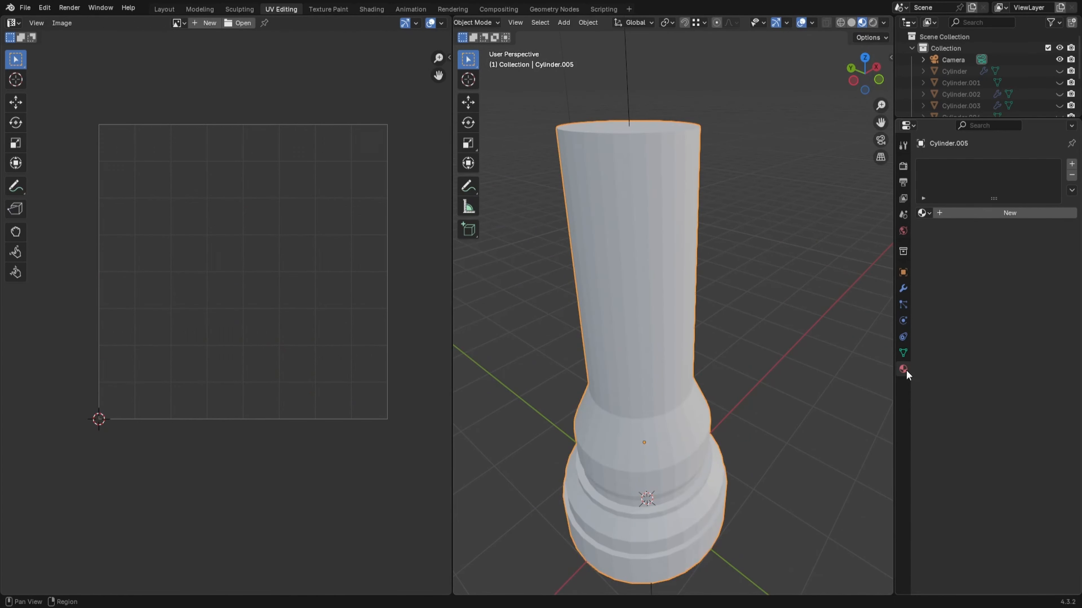
{"action": "left_click", "coordinate": [923, 213]}
{"action": "left_click", "coordinate": [815, 242]}
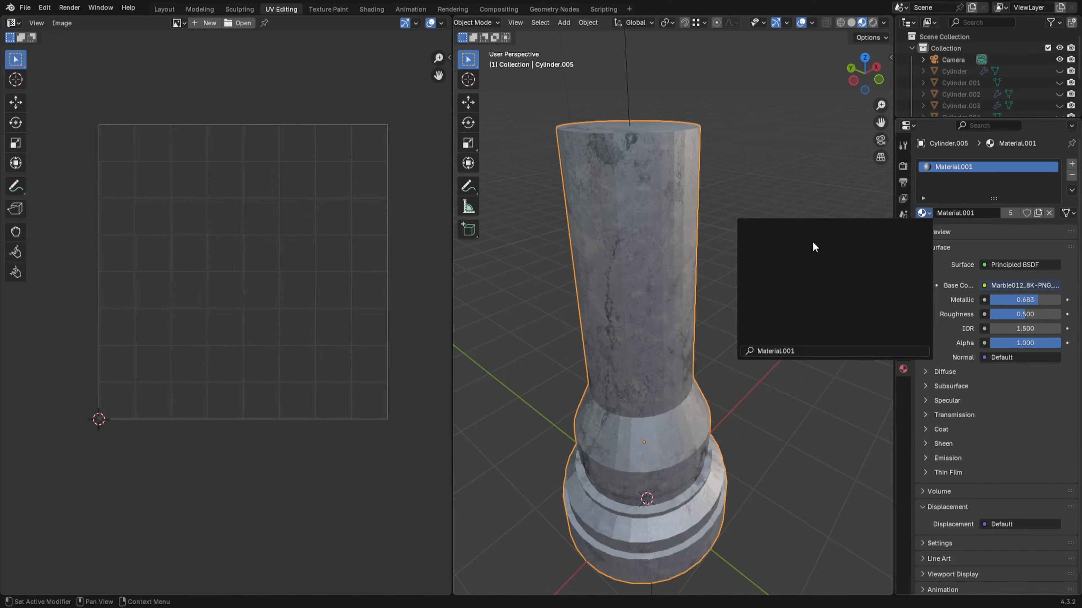
- Examine how the marble texture lies on the shaft, flare and base from several sides
{"action": "middle_click_drag", "start_coordinate": [727, 301], "coordinate": [751, 275]}
{"action": "middle_click_drag", "start_coordinate": [655, 344], "coordinate": [790, 371]}
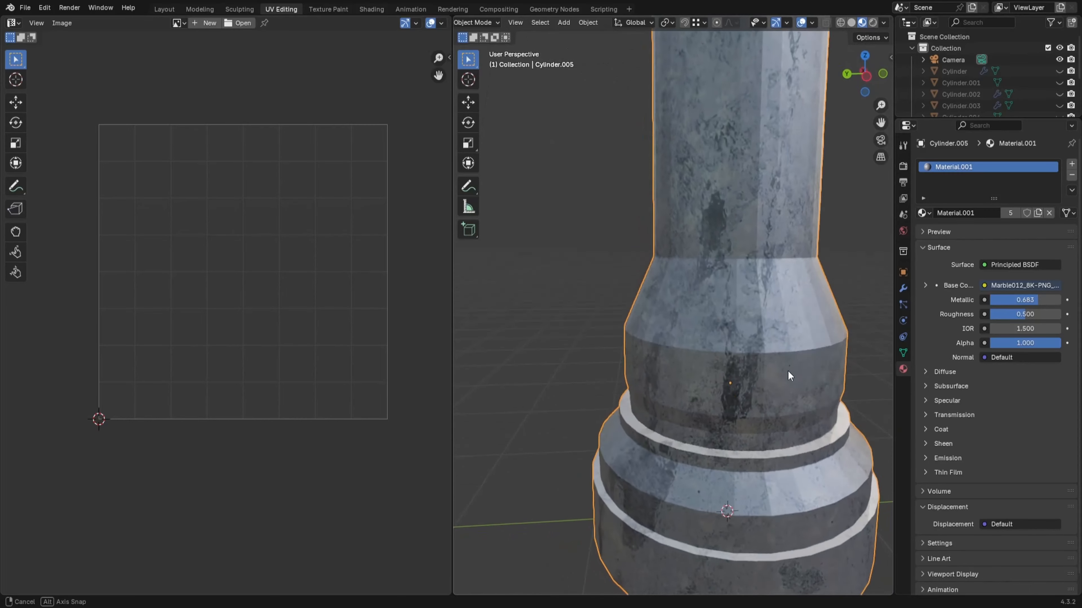
{"action": "scroll", "coordinate": [792, 372], "scroll_direction": "down", "scroll_amount": 4}
{"action": "middle_click_drag", "start_coordinate": [782, 307], "coordinate": [770, 392], "text": "shift"}
{"action": "middle_click_drag", "start_coordinate": [746, 289], "coordinate": [745, 289]}
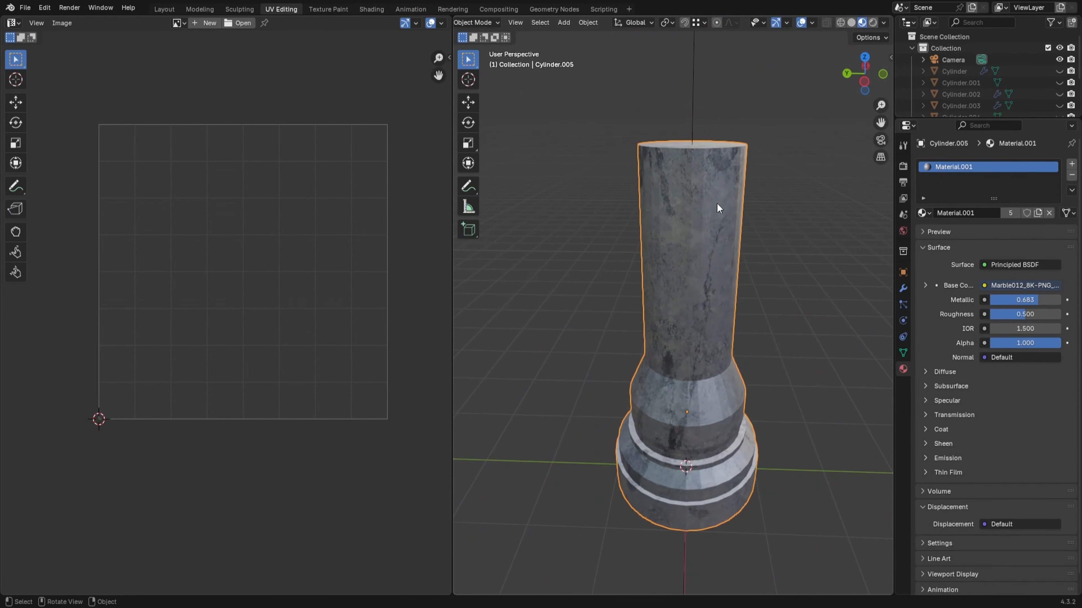
{"action": "scroll", "coordinate": [718, 200], "scroll_direction": "up", "scroll_amount": 4}
{"action": "mouse_move", "coordinate": [719, 197]}
{"action": "middle_mouse_down"}
{"action": "mouse_move", "coordinate": [647, 319]}
{"action": "mouse_move", "coordinate": [641, 353]}
{"action": "mouse_move", "coordinate": [834, 334]}
{"action": "mouse_move", "coordinate": [819, 347]}
{"action": "mouse_move", "coordinate": [703, 344]}
{"action": "mouse_move", "coordinate": [669, 365]}
{"action": "mouse_move", "coordinate": [655, 494]}
{"action": "mouse_move", "coordinate": [674, 64]}
{"action": "mouse_move", "coordinate": [665, 271]}
{"action": "mouse_move", "coordinate": [684, 275]}
{"action": "middle_mouse_up"}
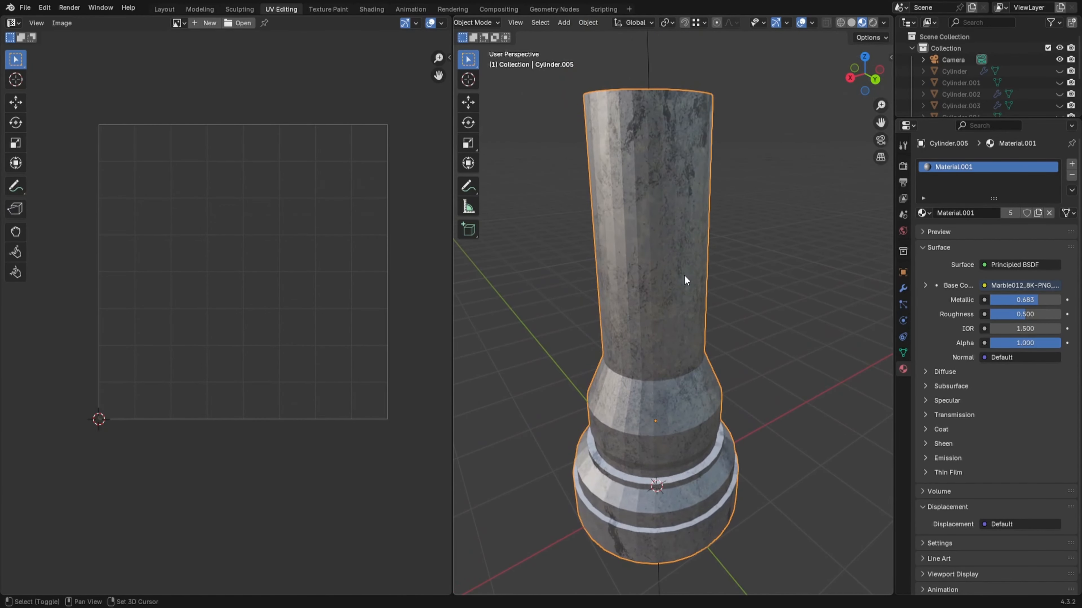
- Enter Edit Mode with Material Preview shading and bring the column's UV islands over the marble image into view
{"action": "left_click", "coordinate": [851, 23]}
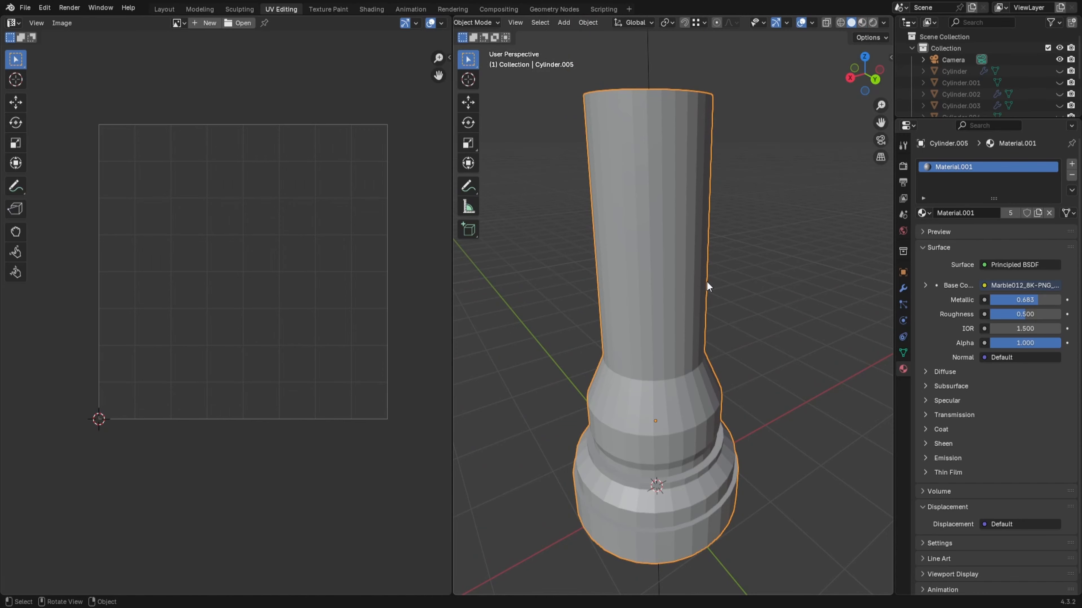
{"action": "key", "text": "Tab"}
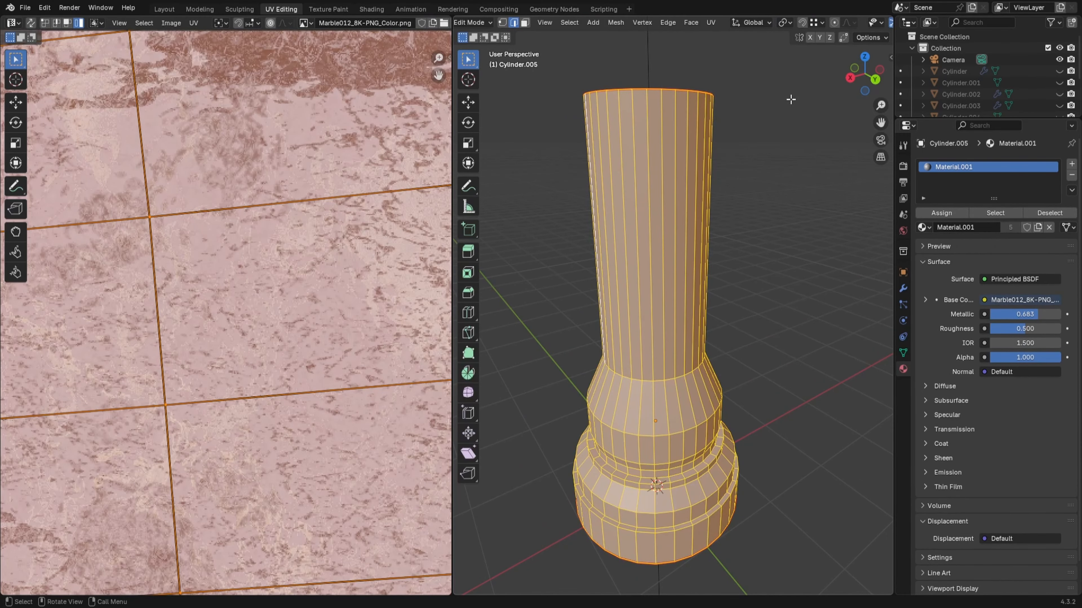
{"action": "scroll", "coordinate": [854, 25], "scroll_direction": "down", "scroll_amount": 3}
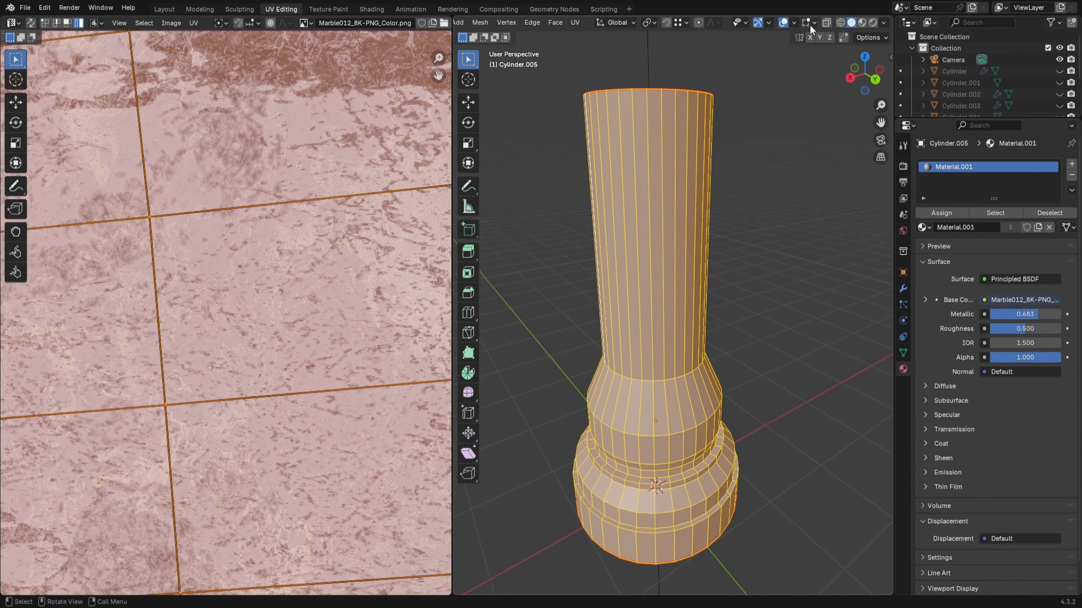
{"action": "left_click", "coordinate": [861, 23]}
{"action": "scroll", "coordinate": [724, 247], "scroll_direction": "down", "scroll_amount": 2}
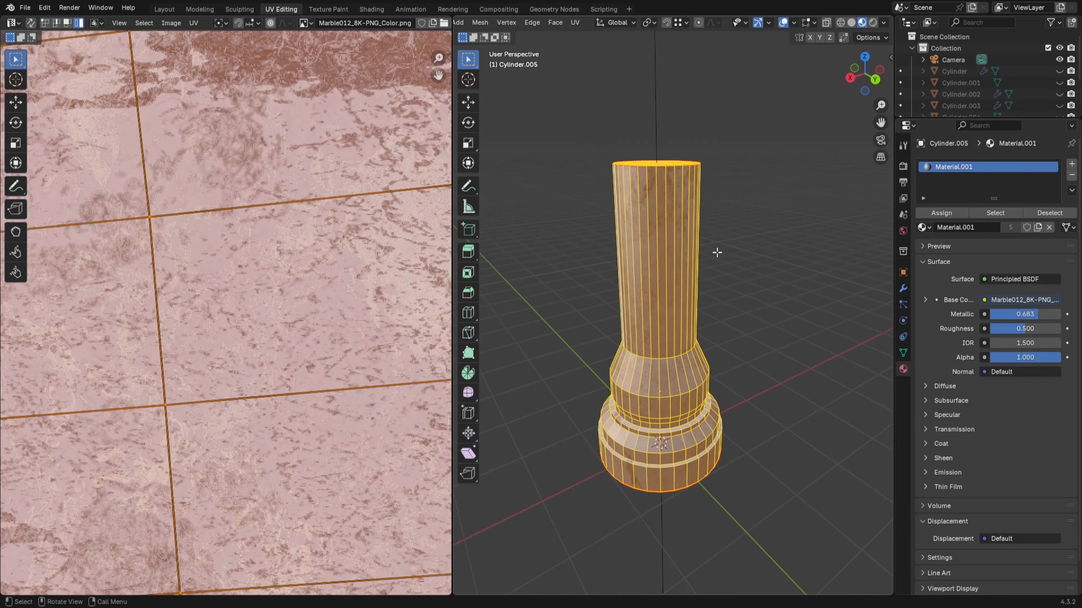
{"action": "scroll", "coordinate": [255, 330], "scroll_direction": "down", "scroll_amount": 1}
{"action": "scroll", "coordinate": [262, 310], "scroll_direction": "down", "scroll_amount": 6}
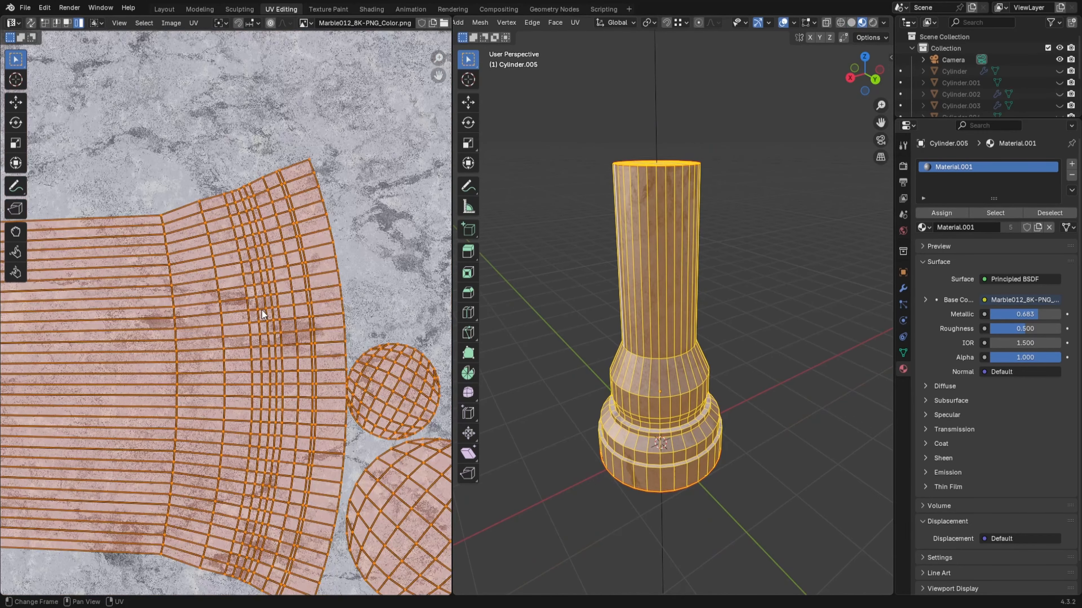
- Unwrap the whole column again so its UV islands are laid out anew over the marble image
{"action": "scroll", "coordinate": [254, 325], "scroll_direction": "up", "scroll_amount": 2}
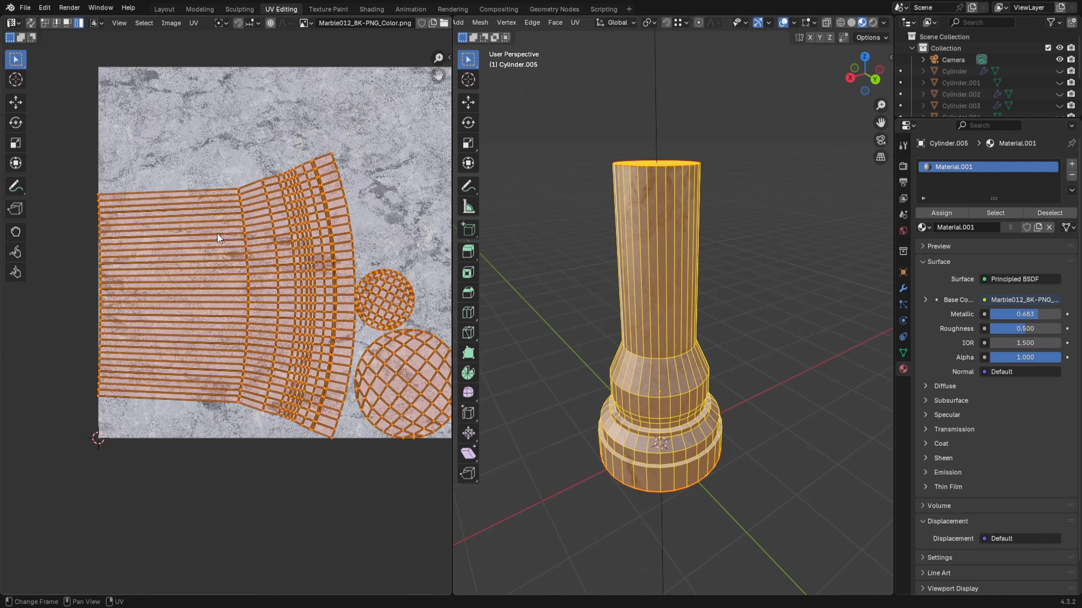
{"action": "middle_click_drag", "start_coordinate": [229, 214], "coordinate": [186, 230]}
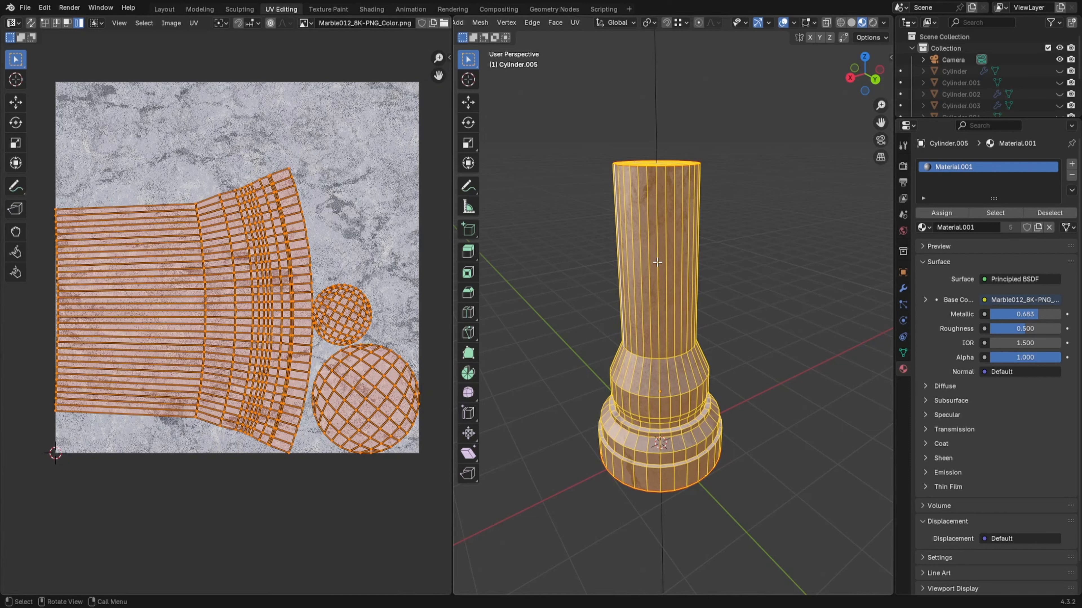
{"action": "key", "text": "u"}
{"action": "mouse_move", "coordinate": [657, 262]}
{"action": "left_click", "coordinate": [723, 275]}
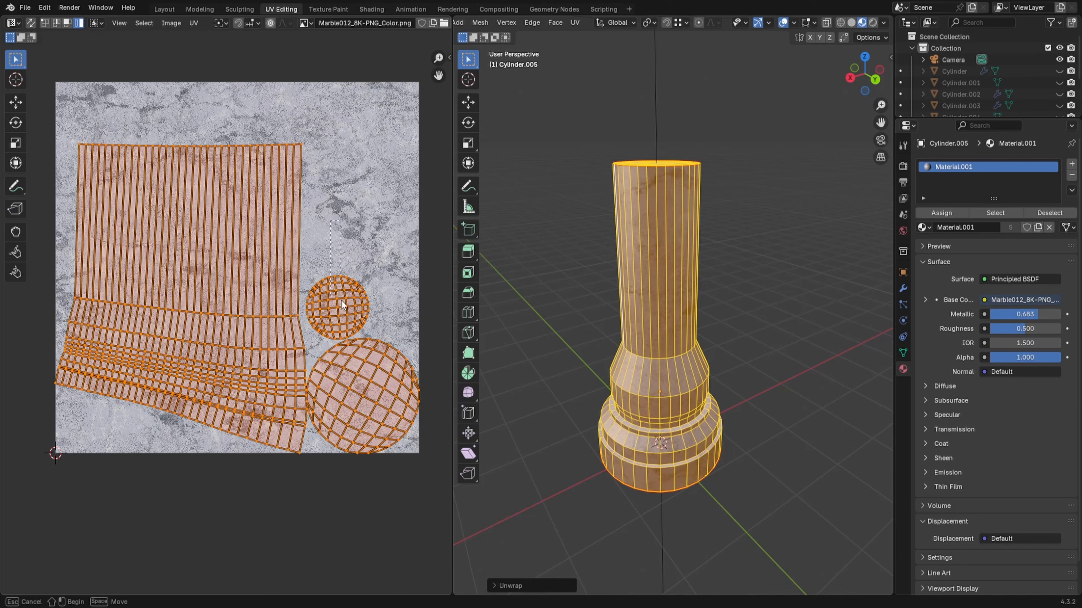
- Move the small round cap island to the marble image's upper-right corner and the large cap island up about 0.52, just beneath it
{"action": "left_click", "coordinate": [357, 320]}
{"action": "key", "text": "g"}
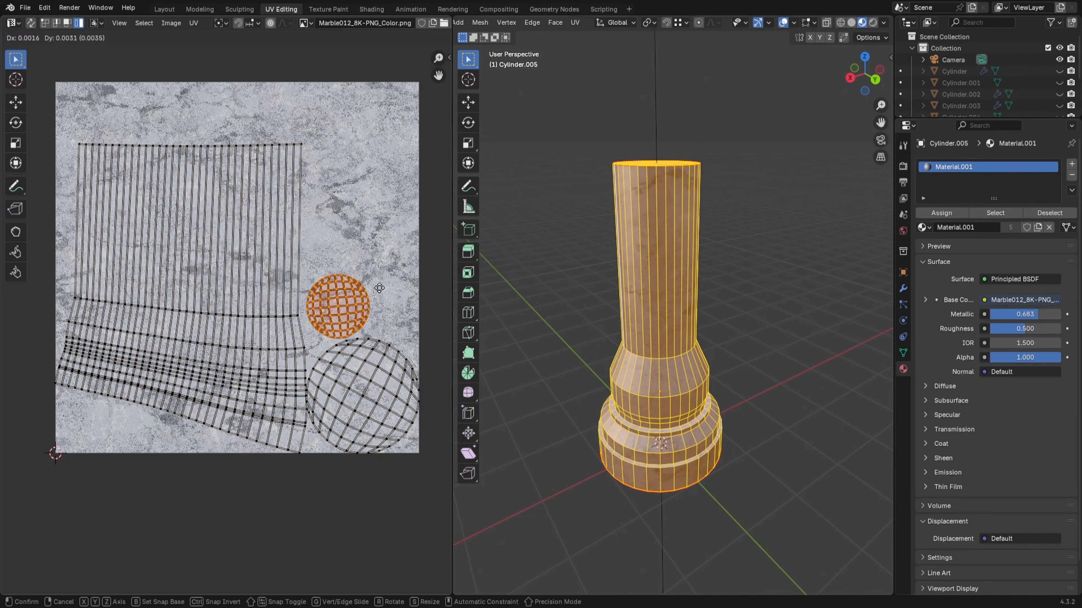
{"action": "left_click", "coordinate": [428, 67]}
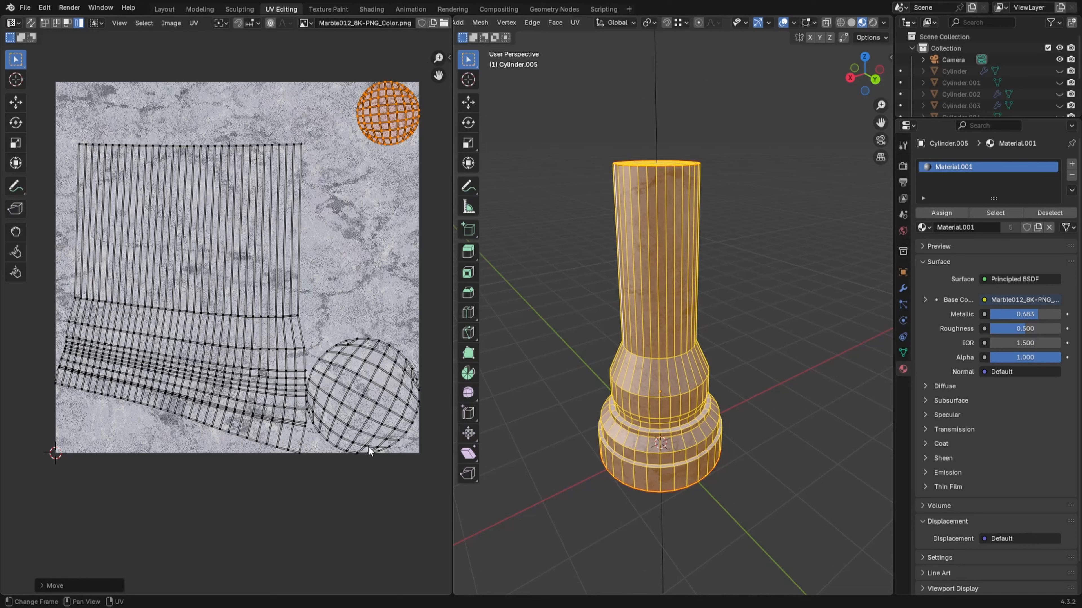
{"action": "left_click", "coordinate": [366, 405]}
{"action": "key", "text": "g"}
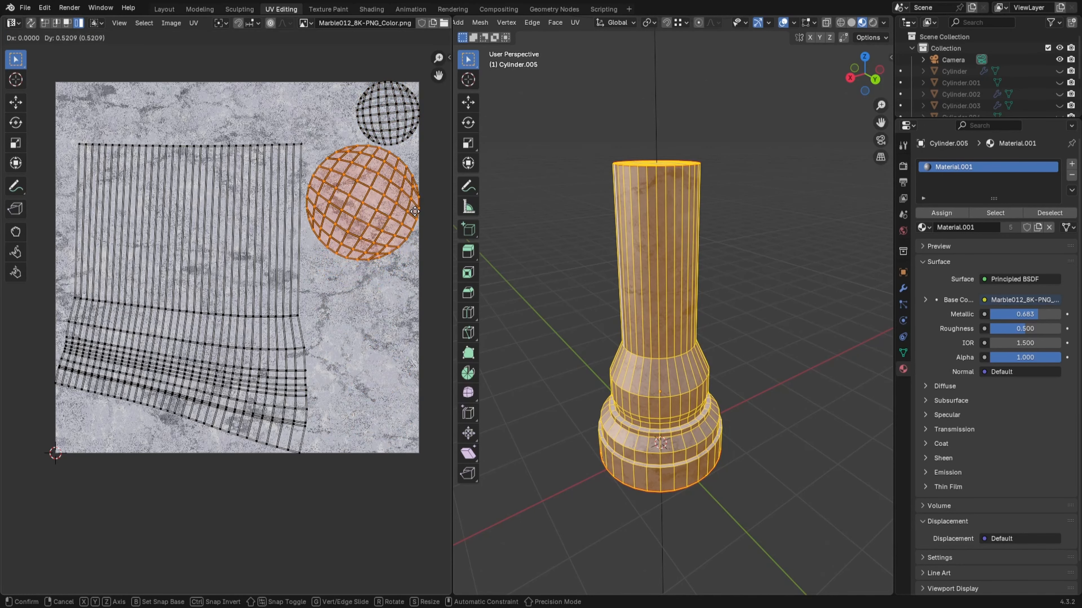
{"action": "left_click", "coordinate": [416, 211]}
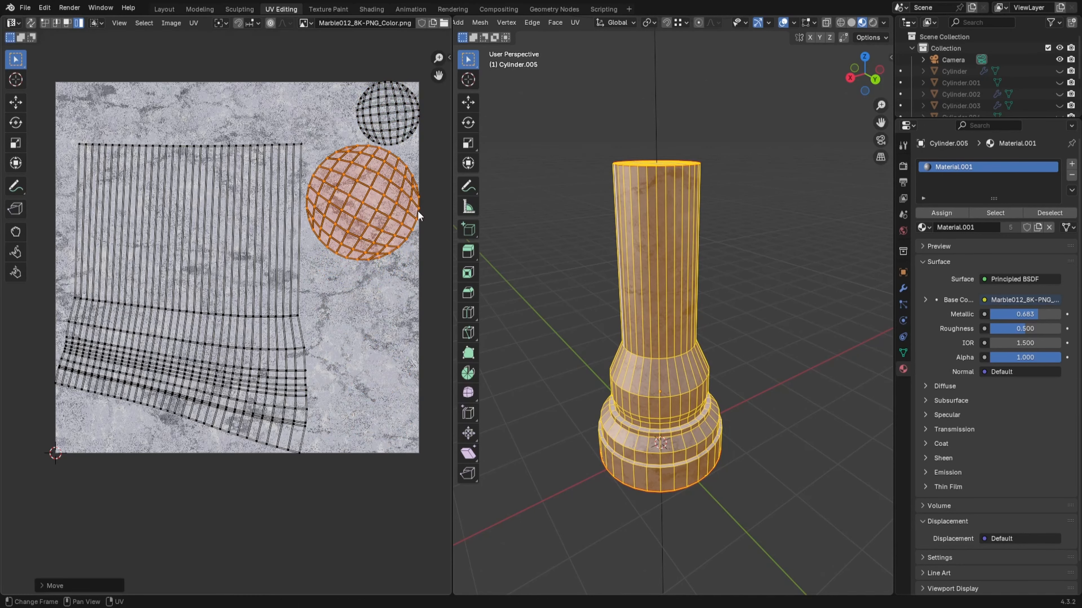
- Select the column's side island and set the UV selection mode to edges, framing the flare and base rows
{"action": "left_click", "coordinate": [115, 165]}
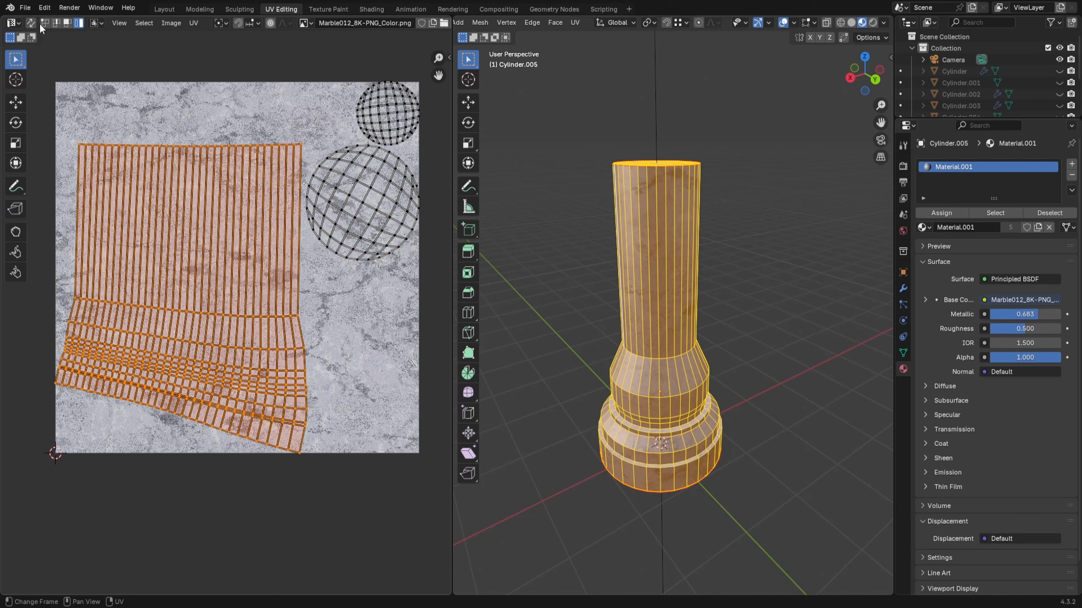
{"action": "left_click", "coordinate": [55, 24]}
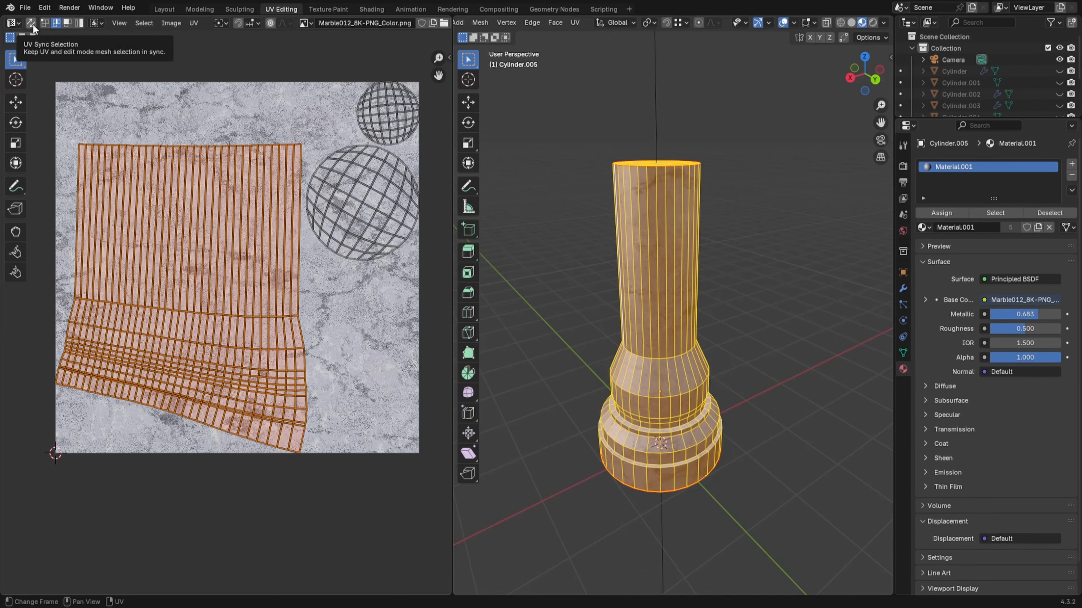
{"action": "scroll", "coordinate": [163, 227], "scroll_direction": "up", "scroll_amount": 5}
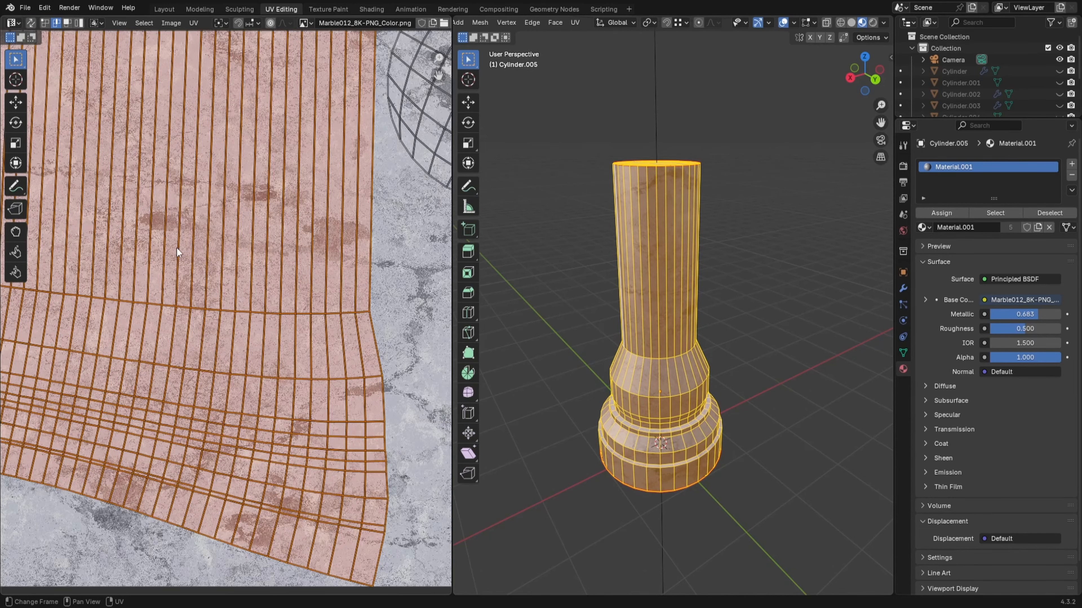
{"action": "middle_click_drag", "start_coordinate": [176, 248], "coordinate": [233, 395]}
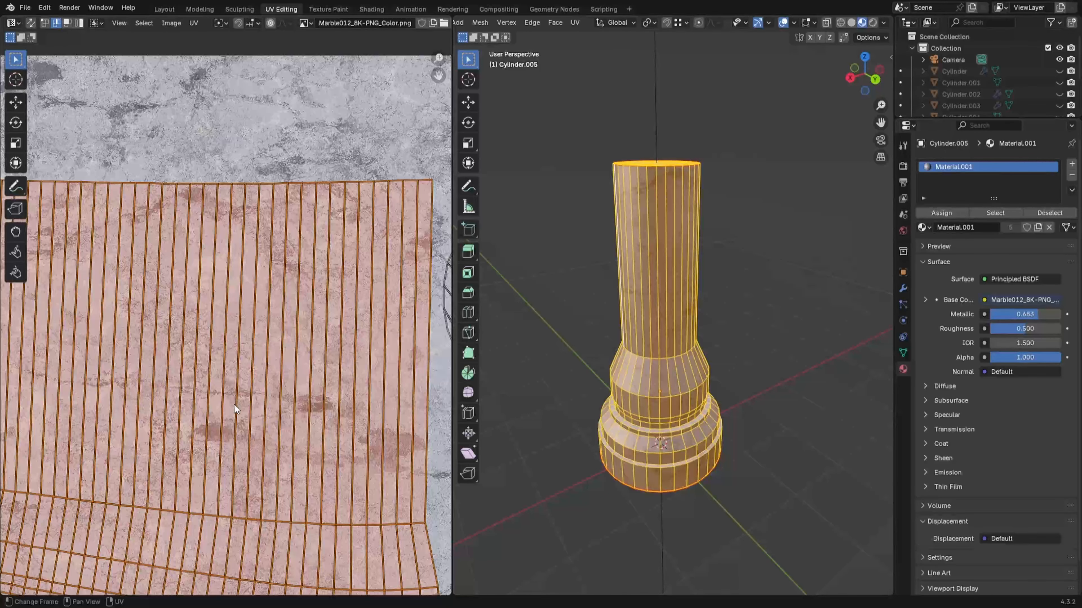
{"action": "scroll", "coordinate": [280, 431], "scroll_direction": "down", "scroll_amount": 2}
{"action": "middle_click_drag", "start_coordinate": [280, 430], "coordinate": [255, 339]}
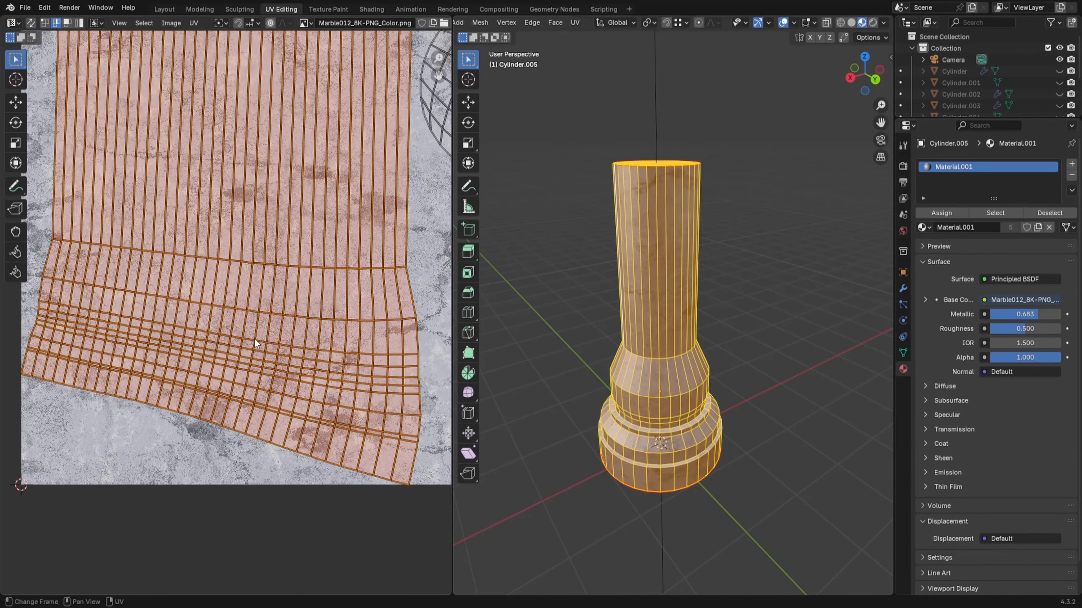
{"action": "scroll", "coordinate": [254, 339], "scroll_direction": "up", "scroll_amount": 3}
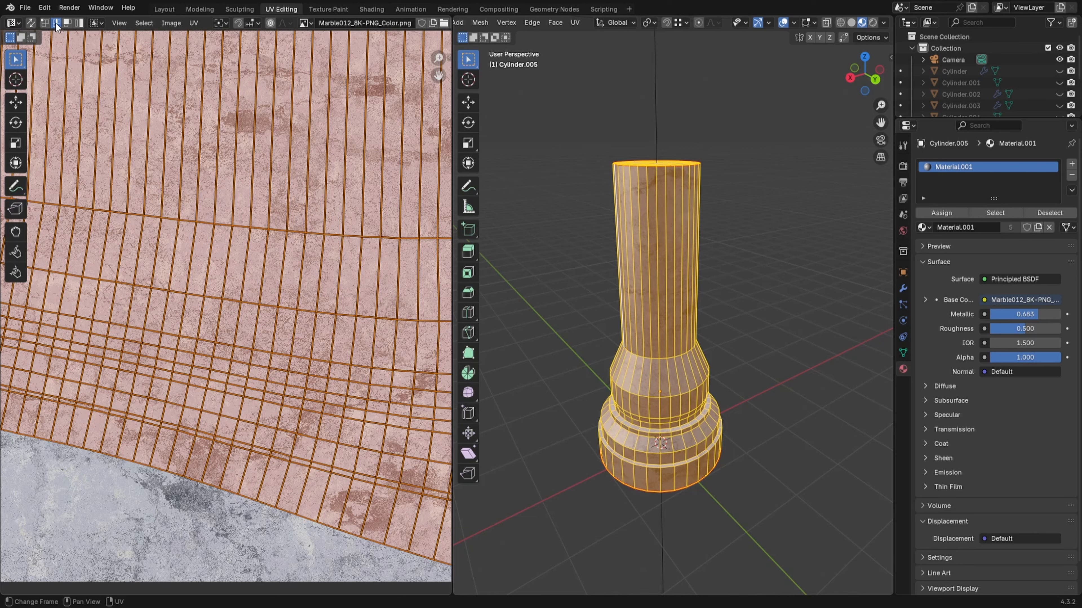
- Level the upper edge of a quad in the middle of the side island's flare rows by scaling it to 0 along Y
{"action": "left_click", "coordinate": [233, 301]}
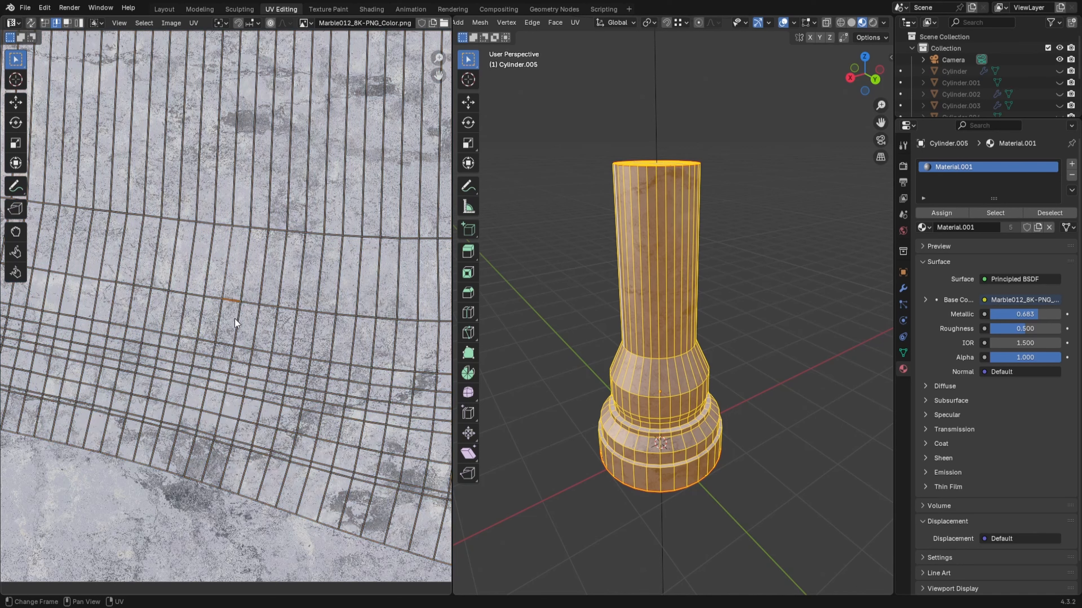
{"action": "key", "text": "s"}
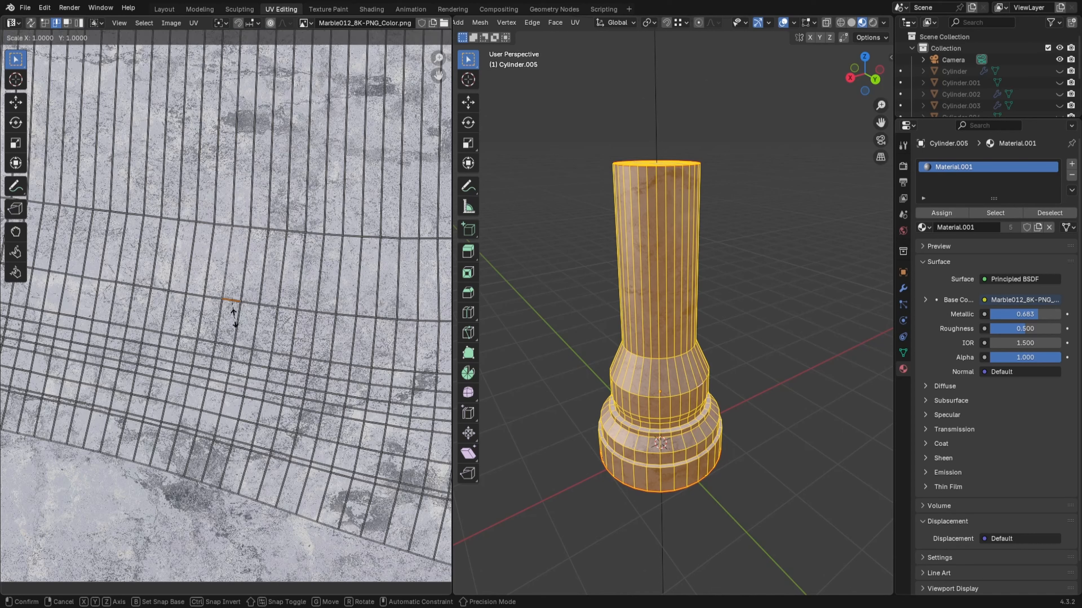
{"action": "type", "text": "x"}
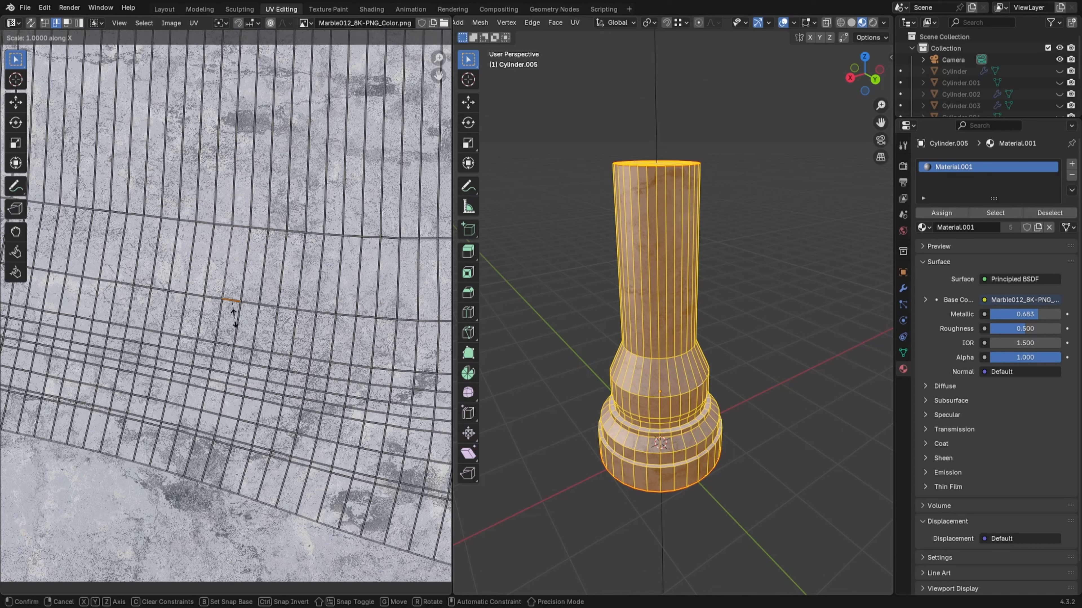
{"action": "type", "text": "0"}
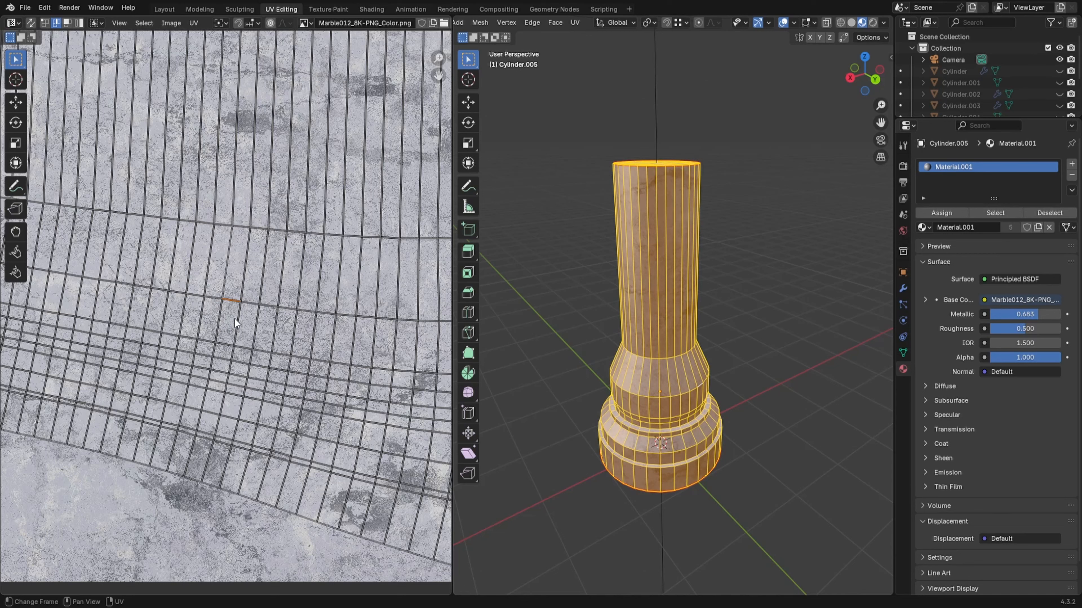
{"action": "type", "text": "sy"}
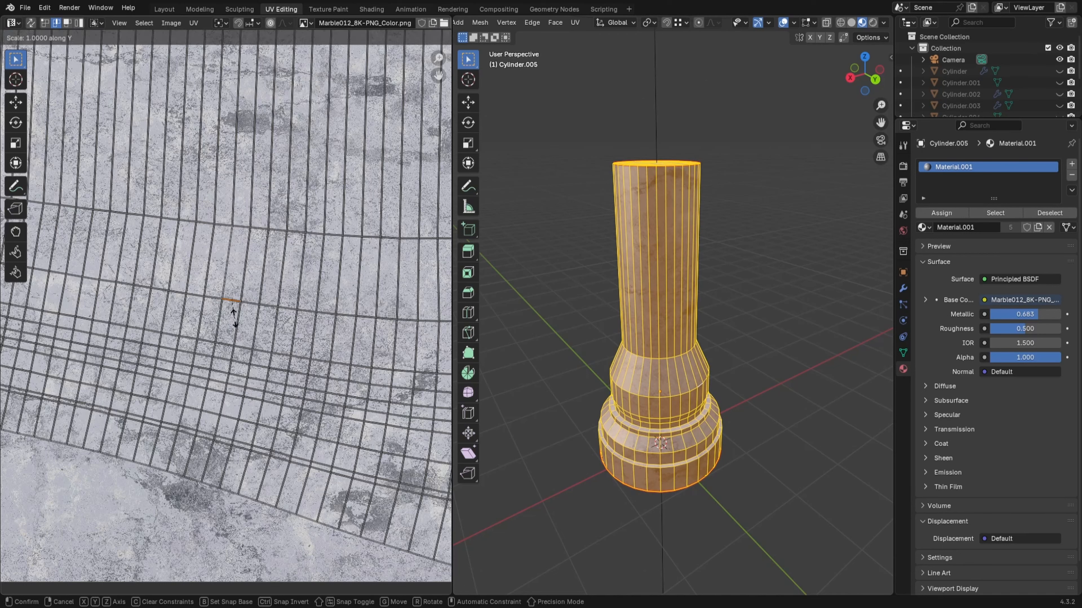
{"action": "type", "text": "0"}
{"action": "key", "text": "Return"}
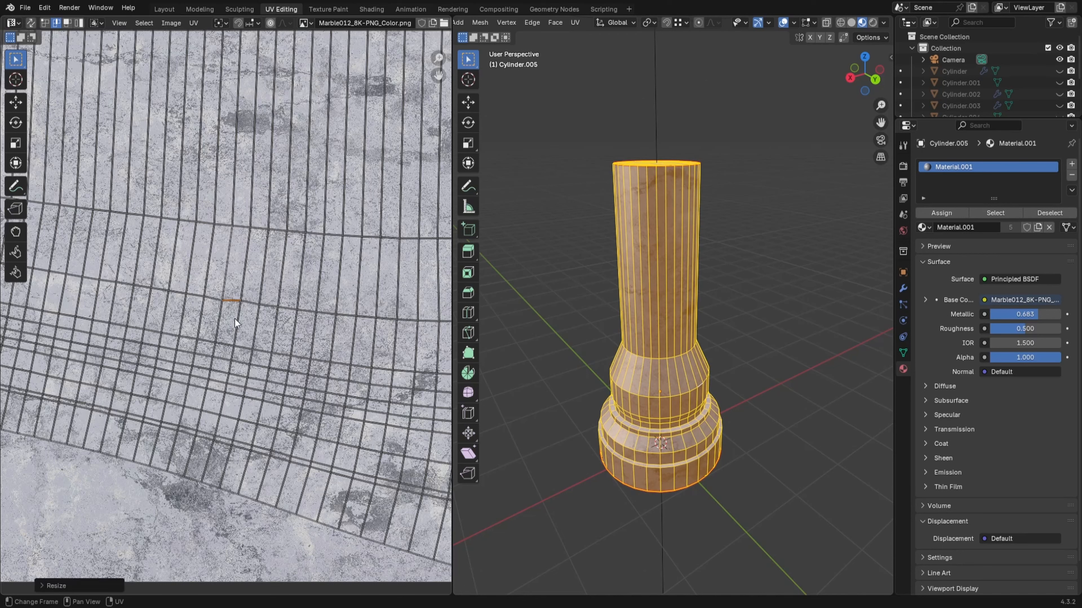
- Straighten the right edge of that quad to vertical by scaling it to 0 along X
{"action": "left_click", "coordinate": [239, 324]}
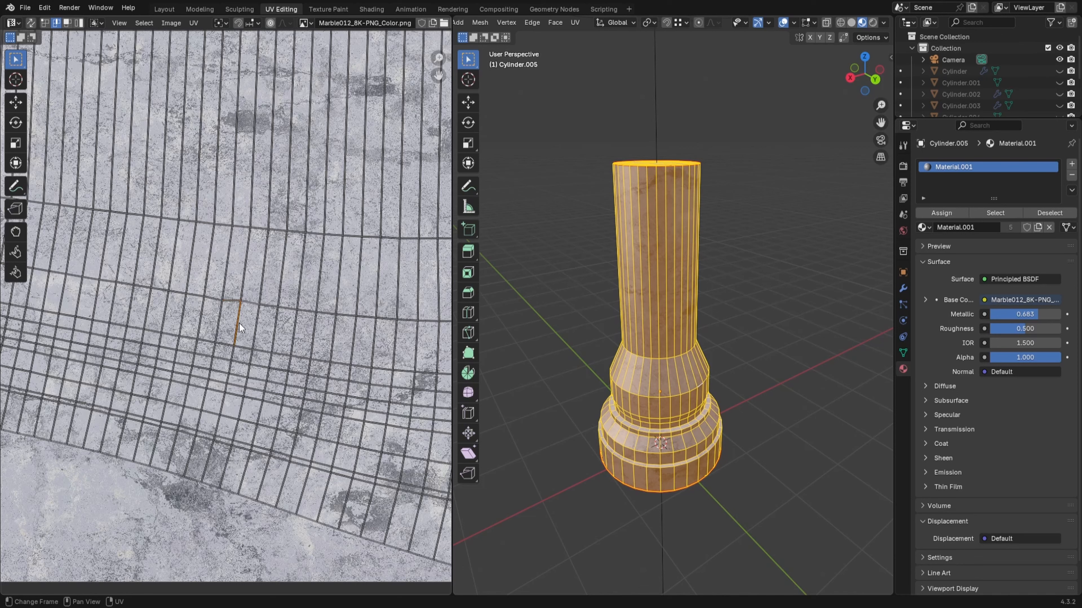
{"action": "key", "text": "s"}
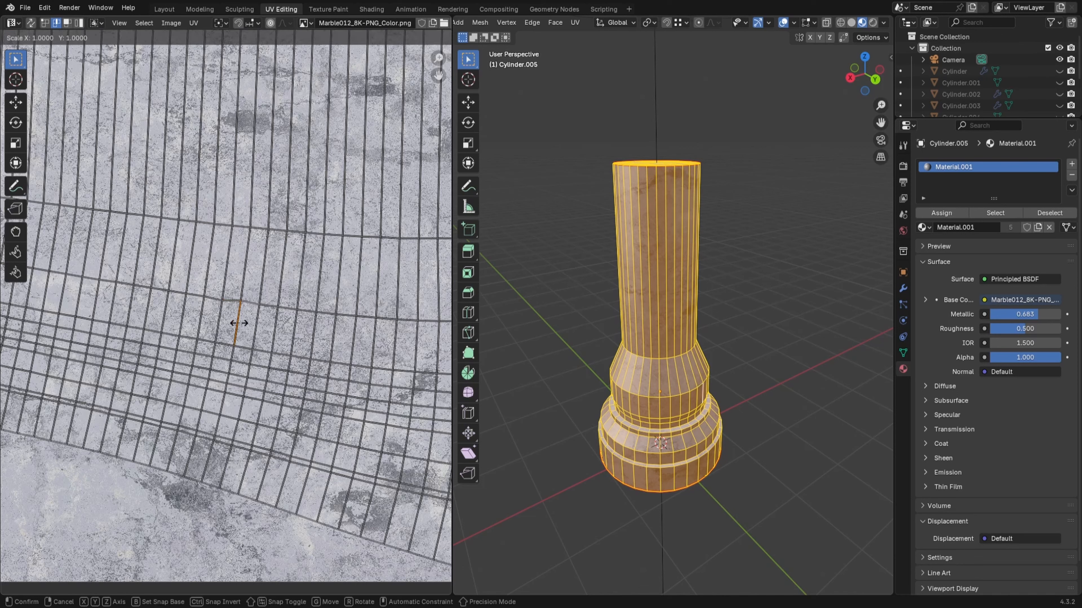
{"action": "key", "text": "x"}
{"action": "key", "text": "0"}
{"action": "key", "text": "Return"}
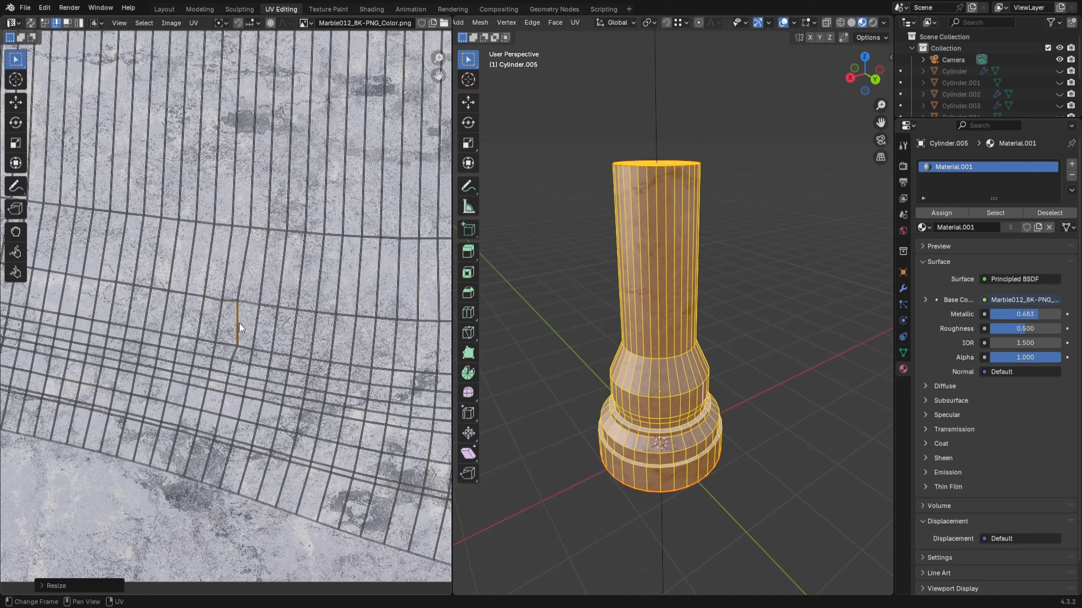
- Straighten the left edge of the same quad to vertical by scaling it to 0 along X
{"action": "left_click", "coordinate": [218, 324]}
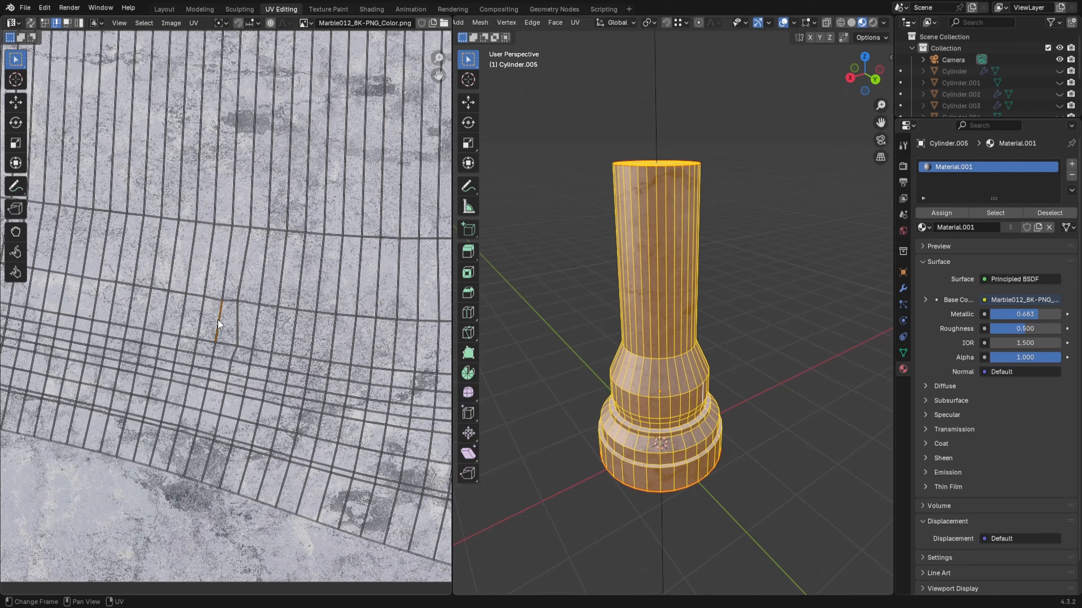
{"action": "key", "text": "s"}
{"action": "key", "text": "x"}
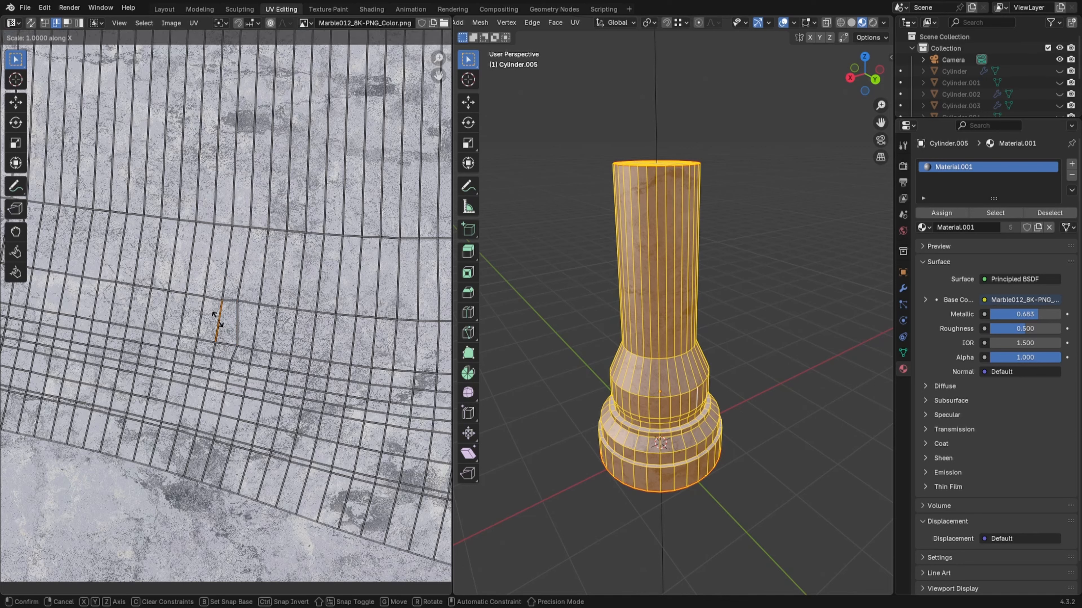
{"action": "key", "text": "0"}
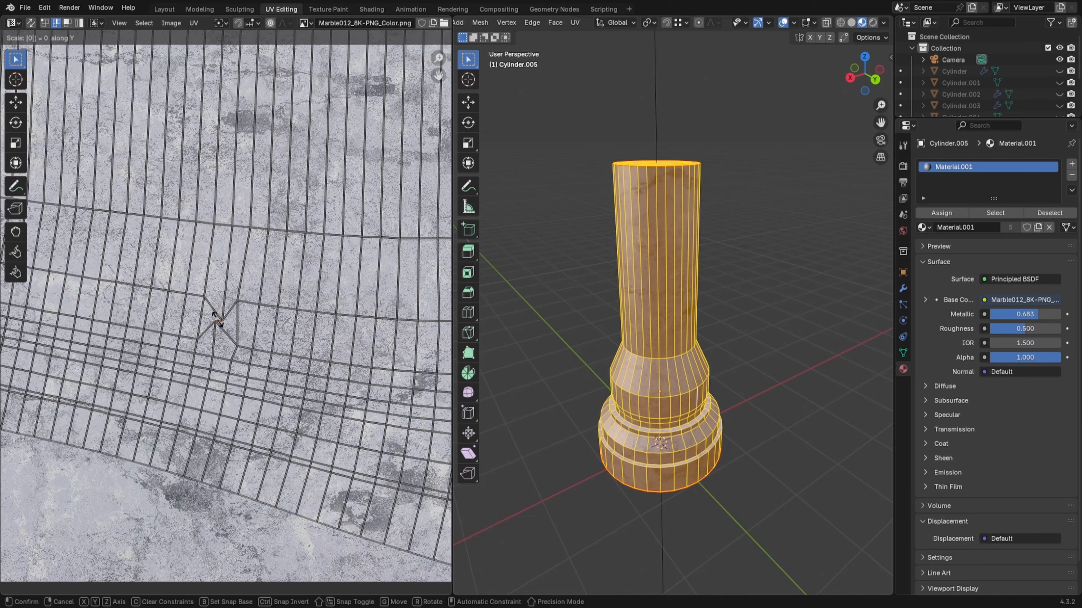
{"action": "key", "text": "Return"}
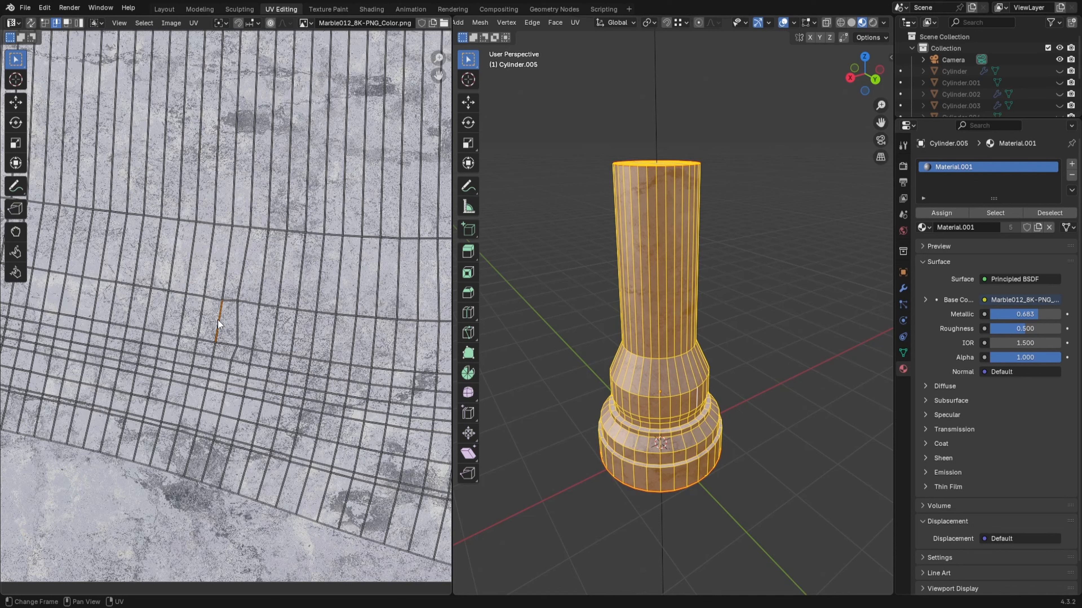
{"action": "key", "text": "s"}
{"action": "key", "text": "x"}
{"action": "key", "text": "0"}
{"action": "key", "text": "Return"}
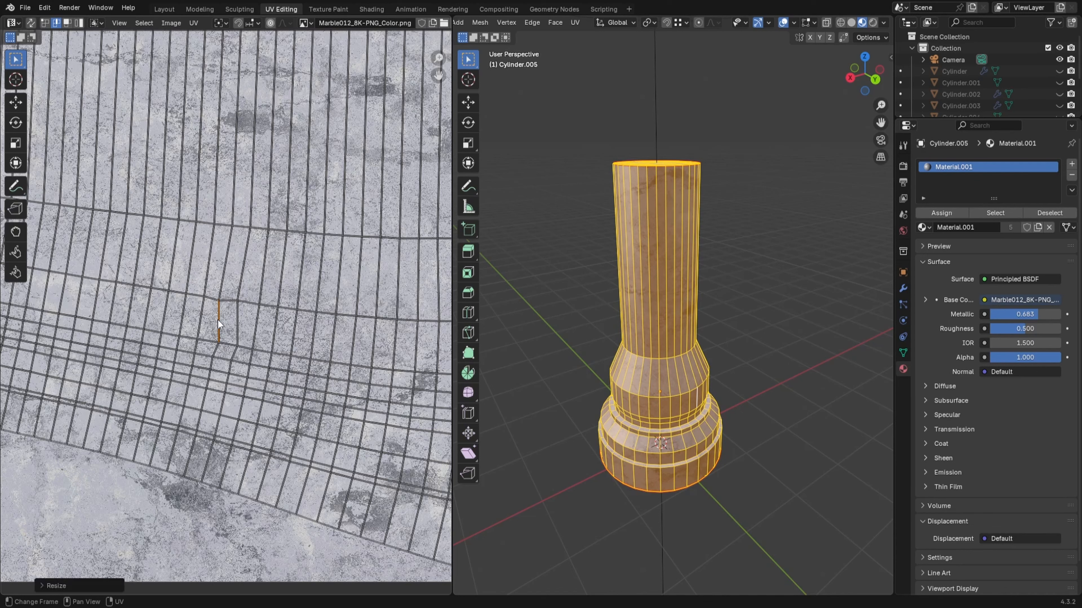
- Level the lower edge of the quad by scaling it to 0 along Y, completing the rectangle
{"action": "left_click", "coordinate": [228, 344]}
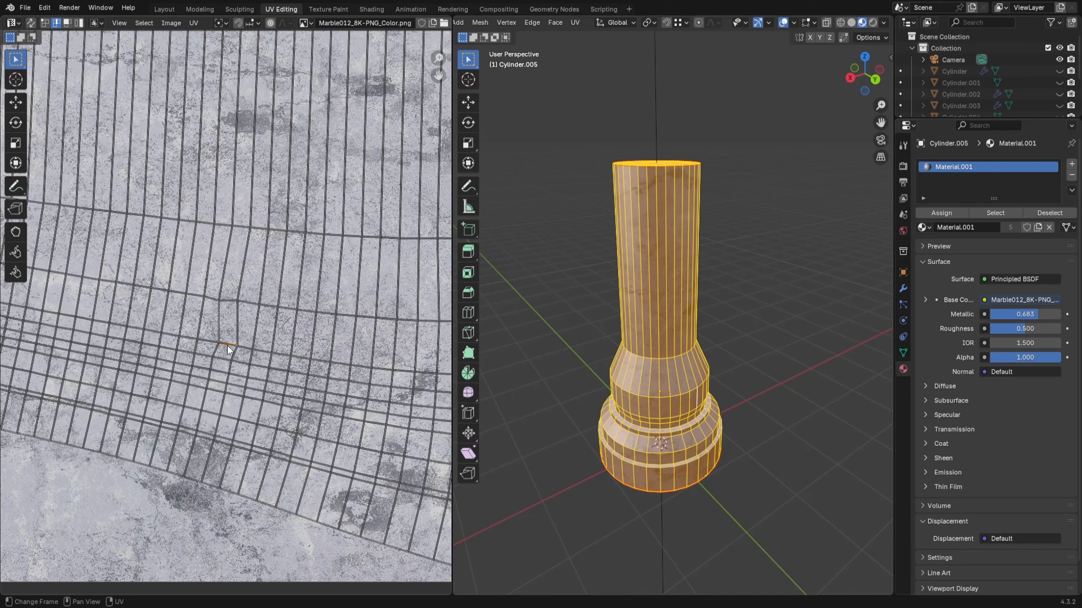
{"action": "key", "text": "s"}
{"action": "key", "text": "y"}
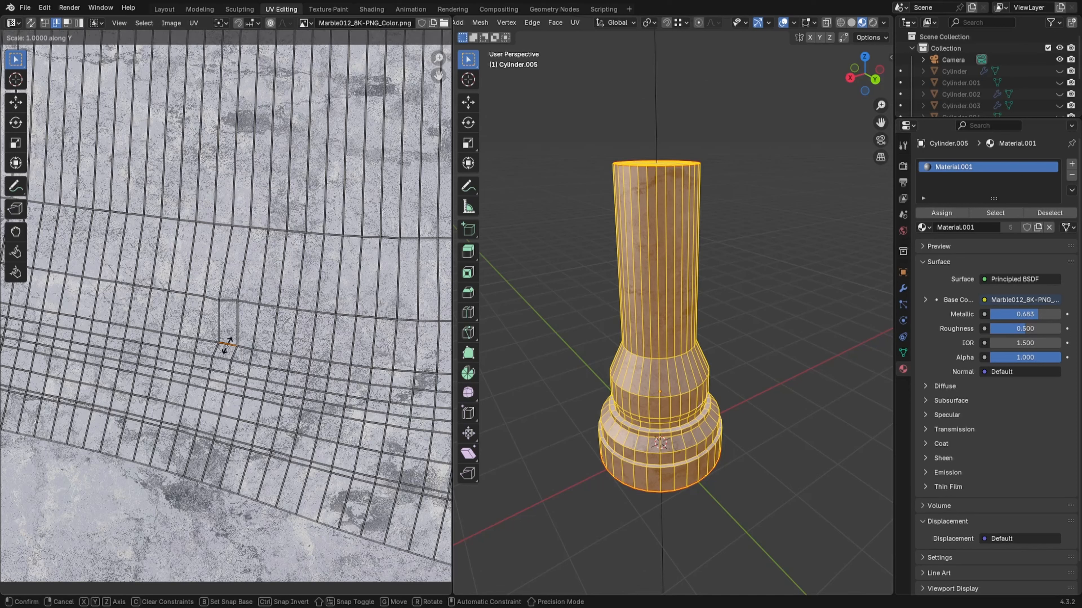
{"action": "key", "text": "0"}
{"action": "key", "text": "Return"}
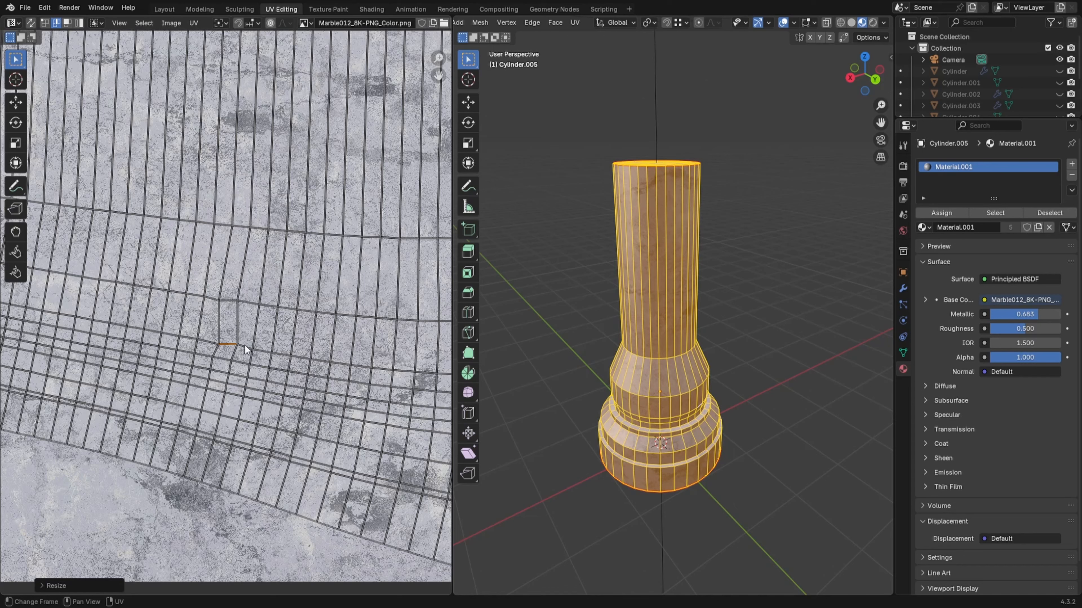
- In face selection mode, make the rectangular quad the active face and select the entire side island linked to it
{"action": "left_click", "coordinate": [229, 323]}
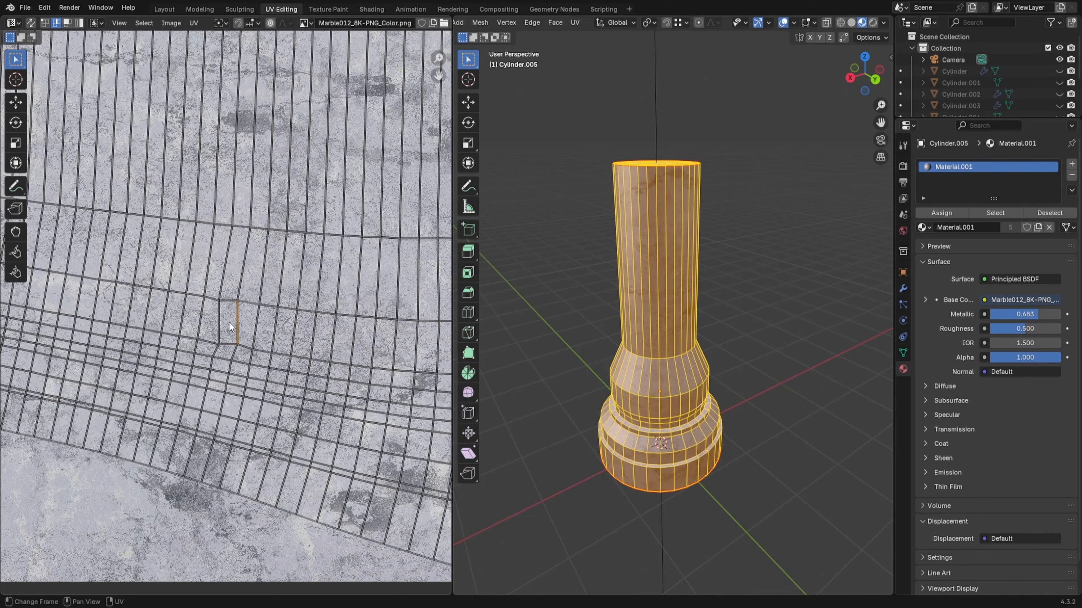
{"action": "key", "text": "3"}
{"action": "left_click", "coordinate": [229, 327]}
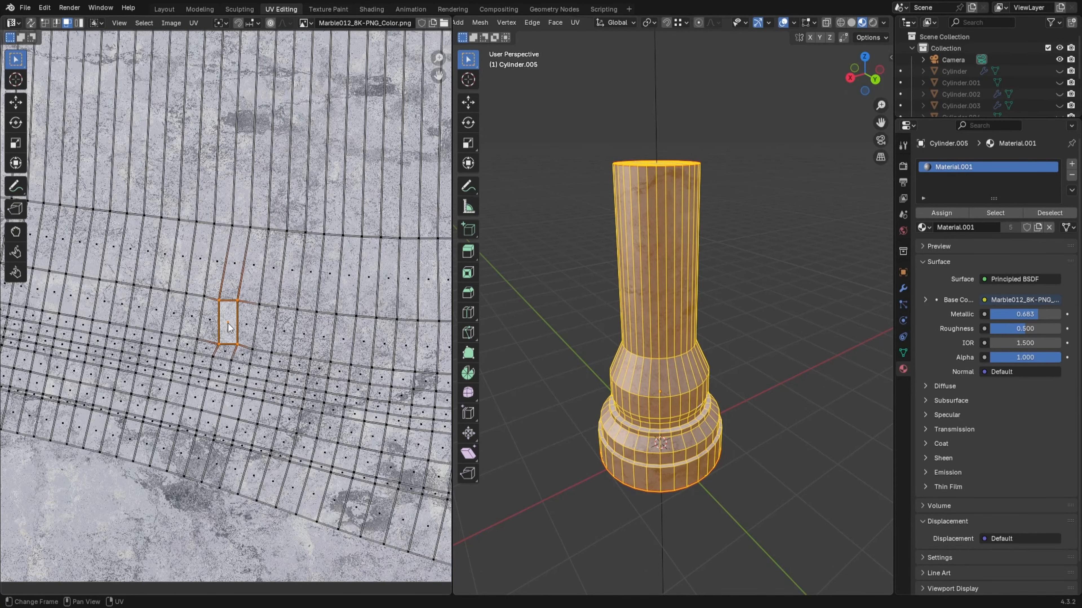
{"action": "key", "text": "l"}
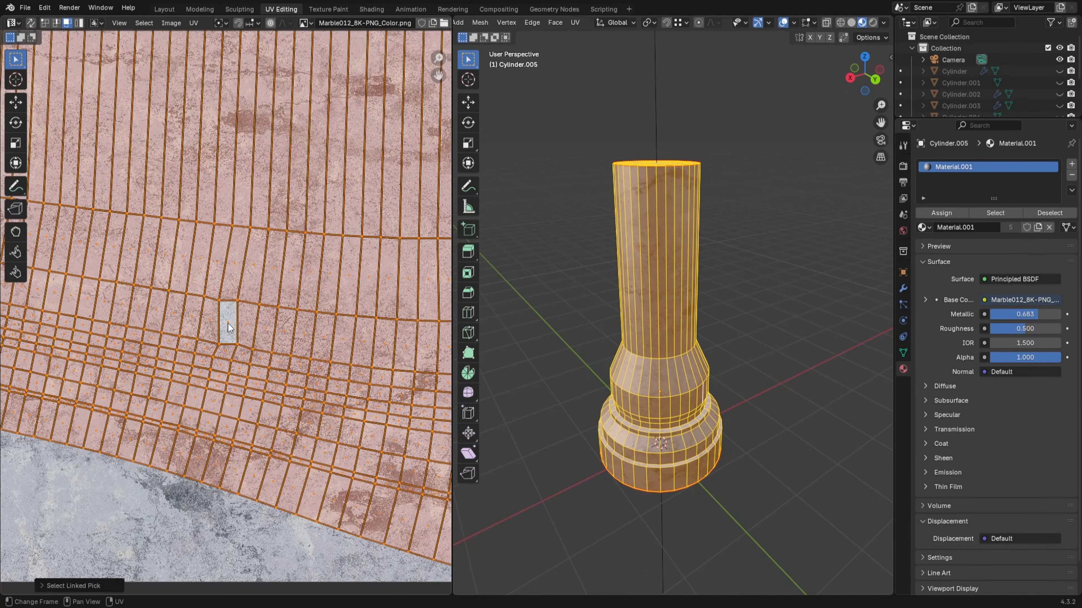
- Unwrap the selected side island with Follow Active Quads, using Length Average as the edge length mode
{"action": "scroll", "coordinate": [232, 273], "scroll_direction": "down", "scroll_amount": 5}
{"action": "scroll", "coordinate": [234, 256], "scroll_direction": "up", "scroll_amount": 2}
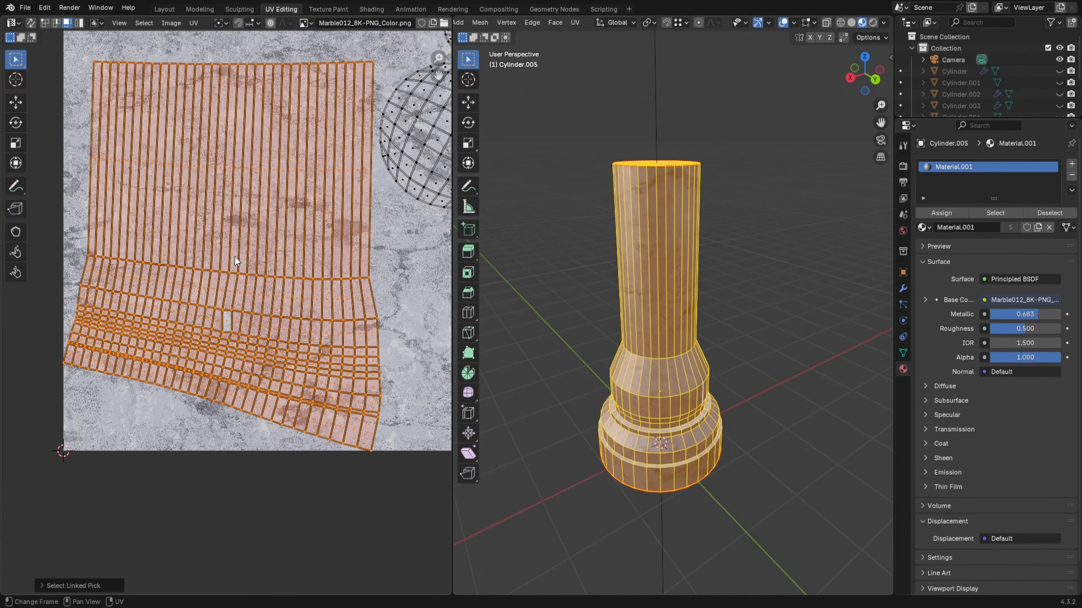
{"action": "key", "text": "u"}
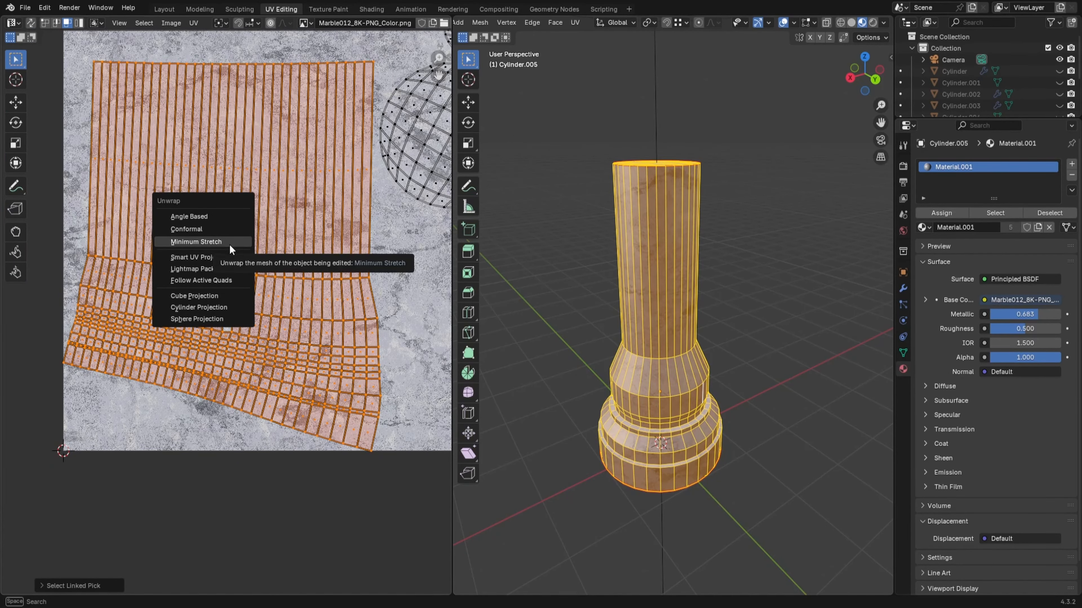
{"action": "left_click", "coordinate": [218, 281]}
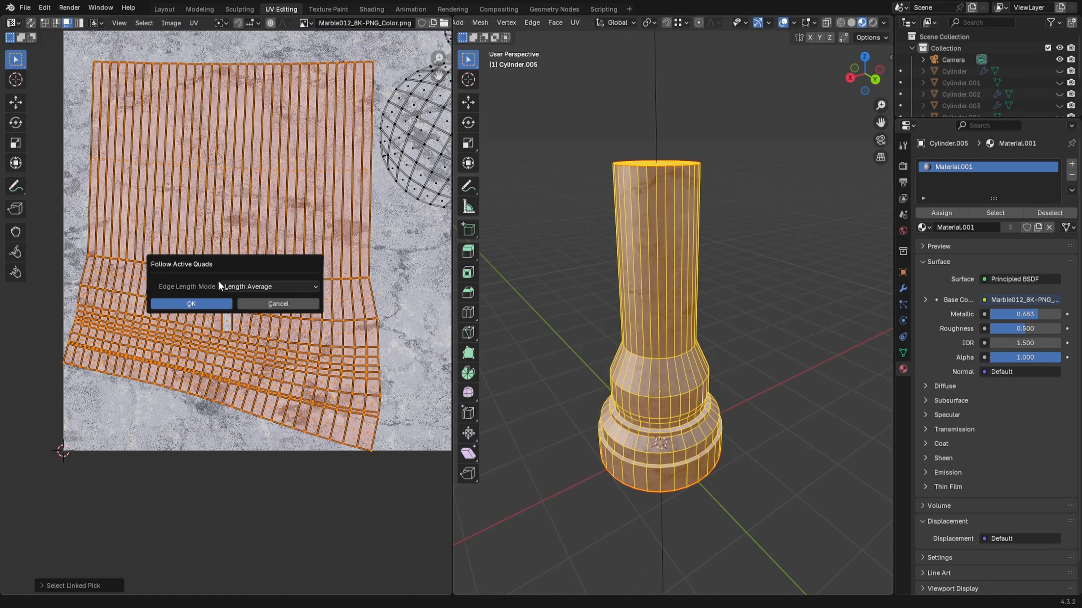
{"action": "left_click", "coordinate": [208, 303]}
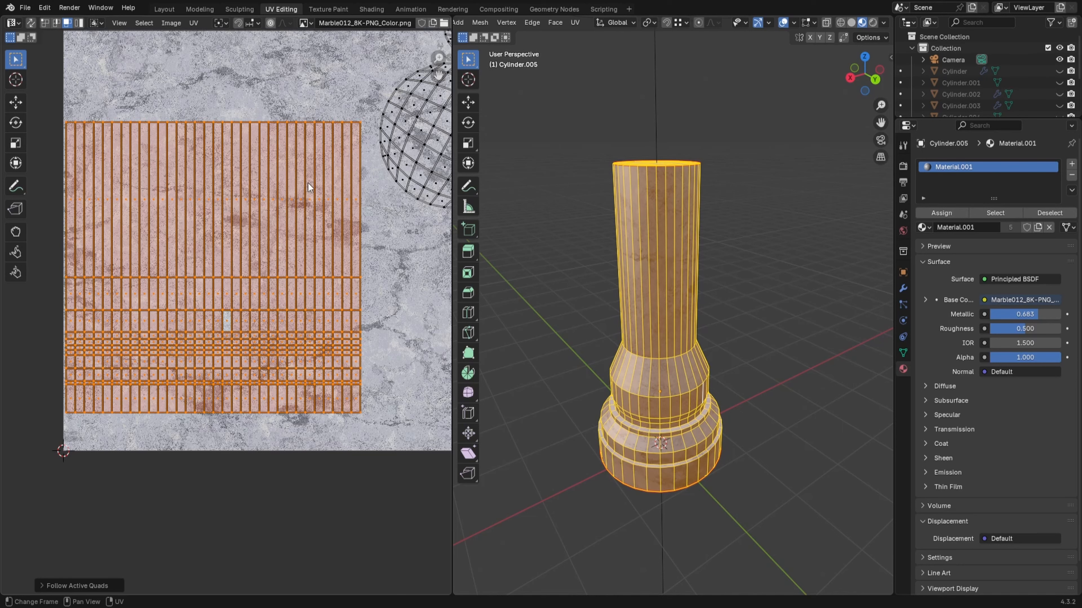
{"action": "scroll", "coordinate": [309, 188], "scroll_direction": "down", "scroll_amount": 3}
{"action": "scroll", "coordinate": [239, 245], "scroll_direction": "up", "scroll_amount": 1}
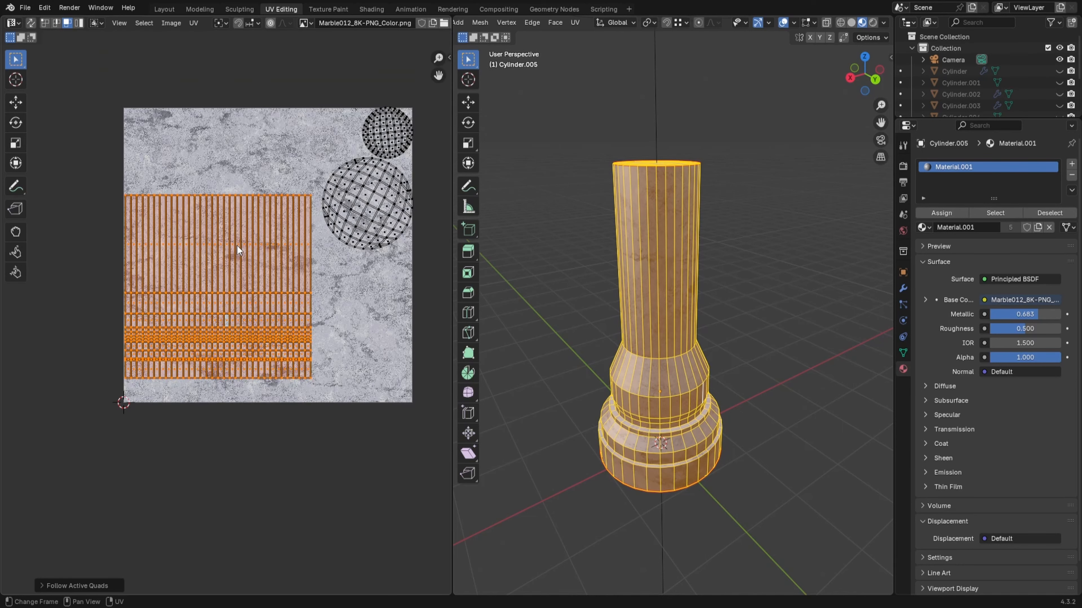
{"action": "scroll", "coordinate": [237, 246], "scroll_direction": "up", "scroll_amount": 2}
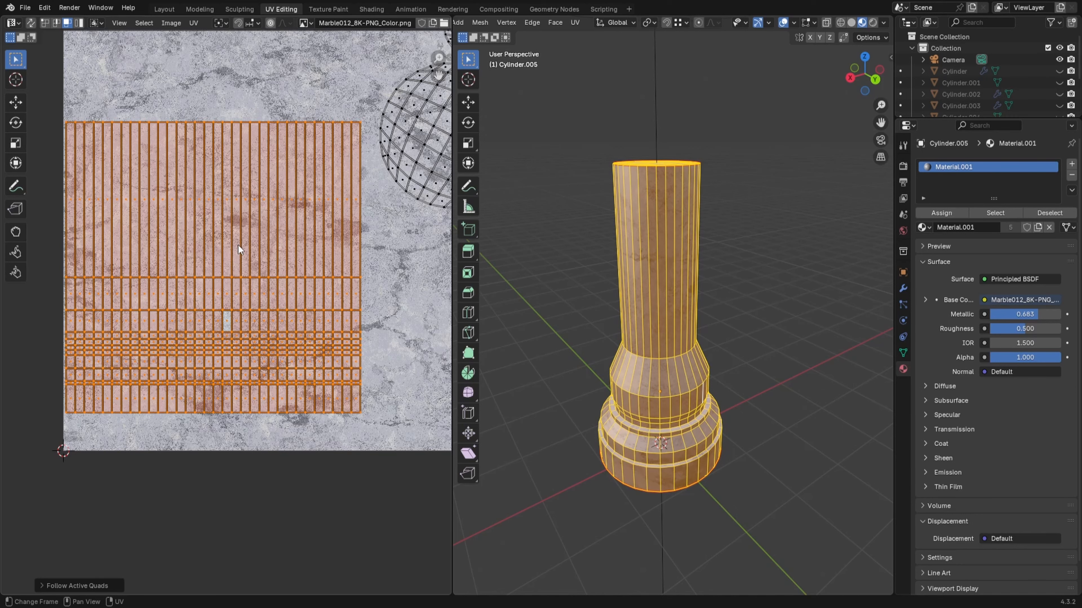
{"action": "scroll", "coordinate": [222, 131], "scroll_direction": "down", "scroll_amount": 1}
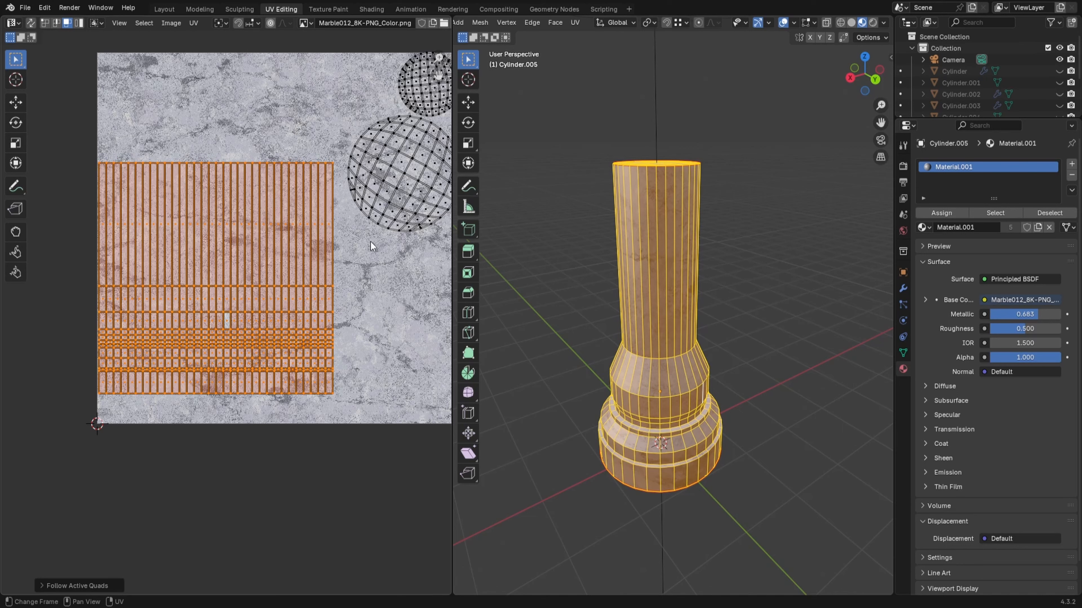
- In island selection mode, move the small circular island into the texture's upper-left corner and place the large circular island beside it
{"action": "scroll", "coordinate": [370, 246], "scroll_direction": "down", "scroll_amount": 2}
{"action": "middle_click_drag", "start_coordinate": [356, 290], "coordinate": [334, 332]}
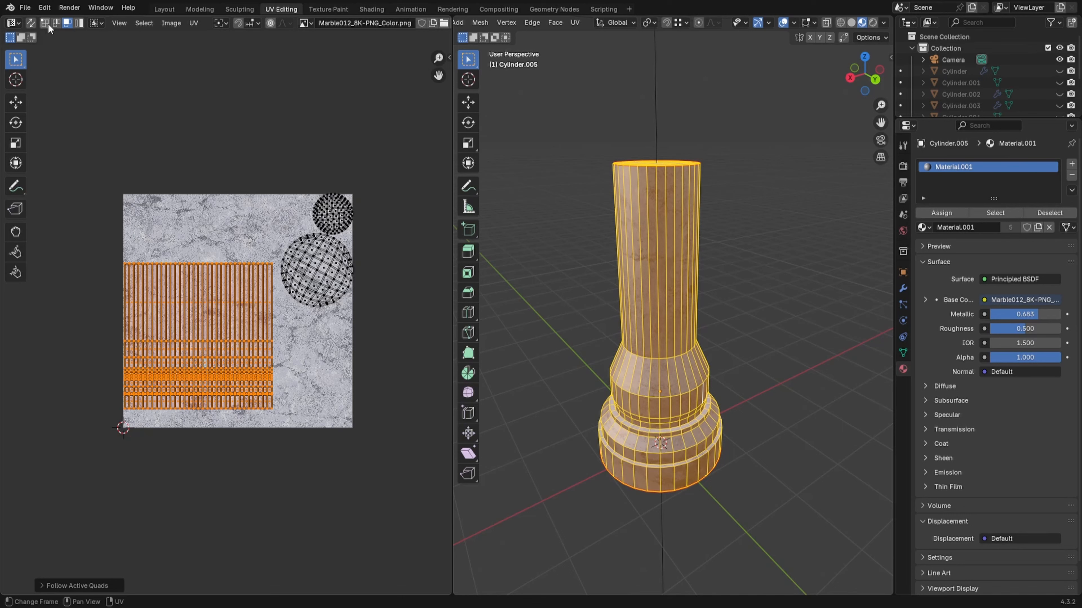
{"action": "left_click", "coordinate": [81, 24]}
{"action": "left_click", "coordinate": [329, 214]}
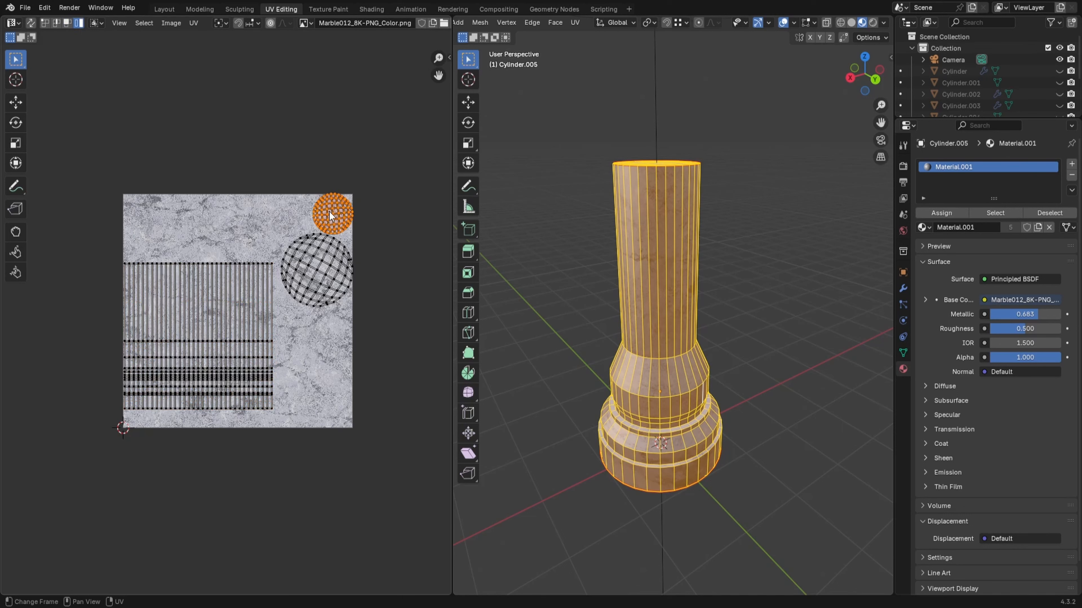
{"action": "key", "text": "g"}
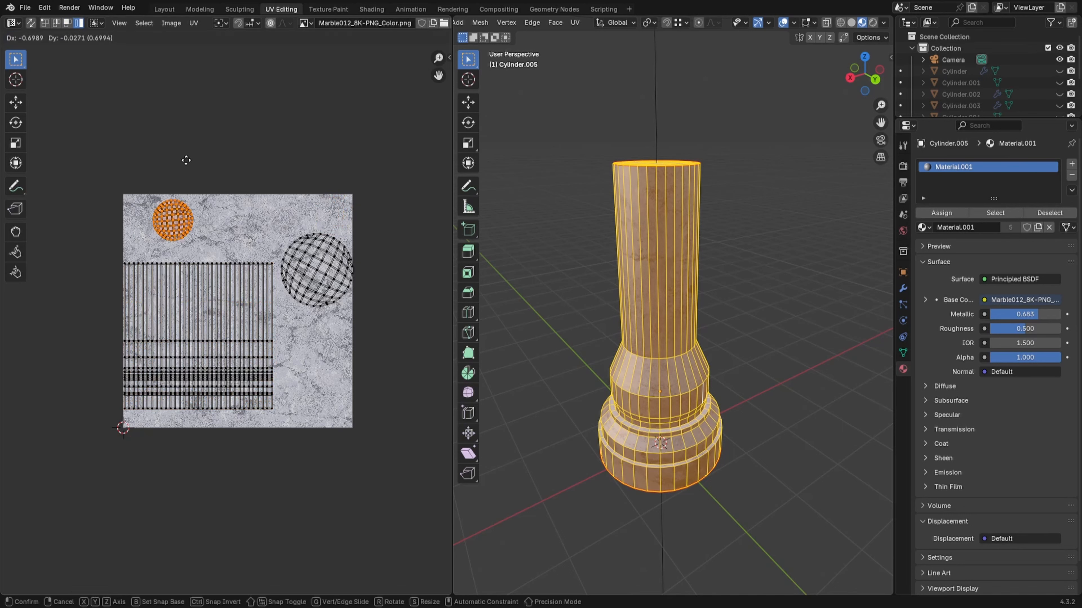
{"action": "left_click", "coordinate": [145, 136]}
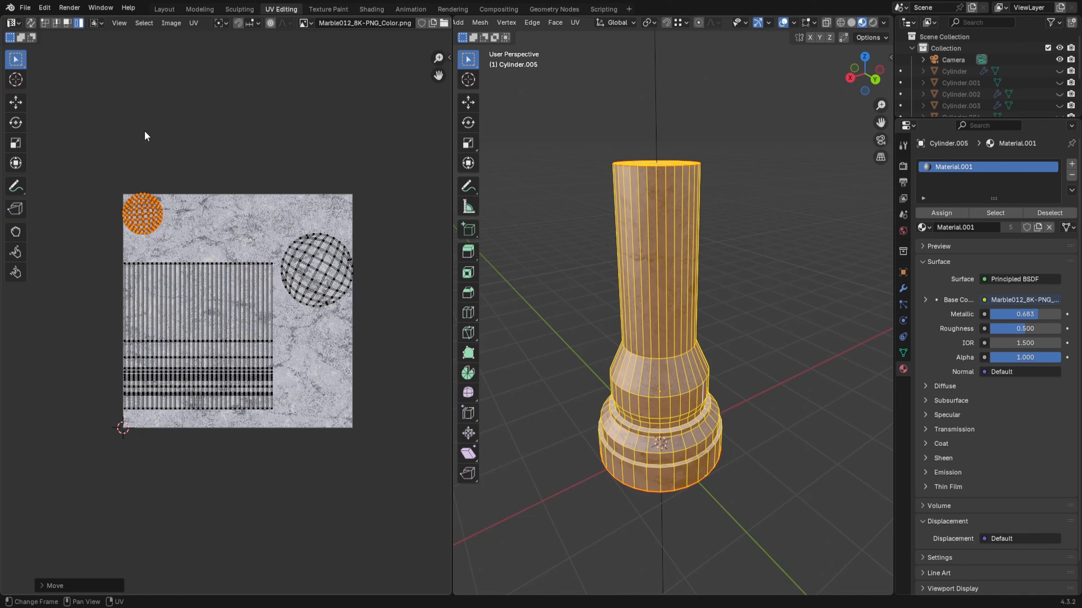
{"action": "left_click", "coordinate": [307, 279]}
{"action": "key", "text": "g"}
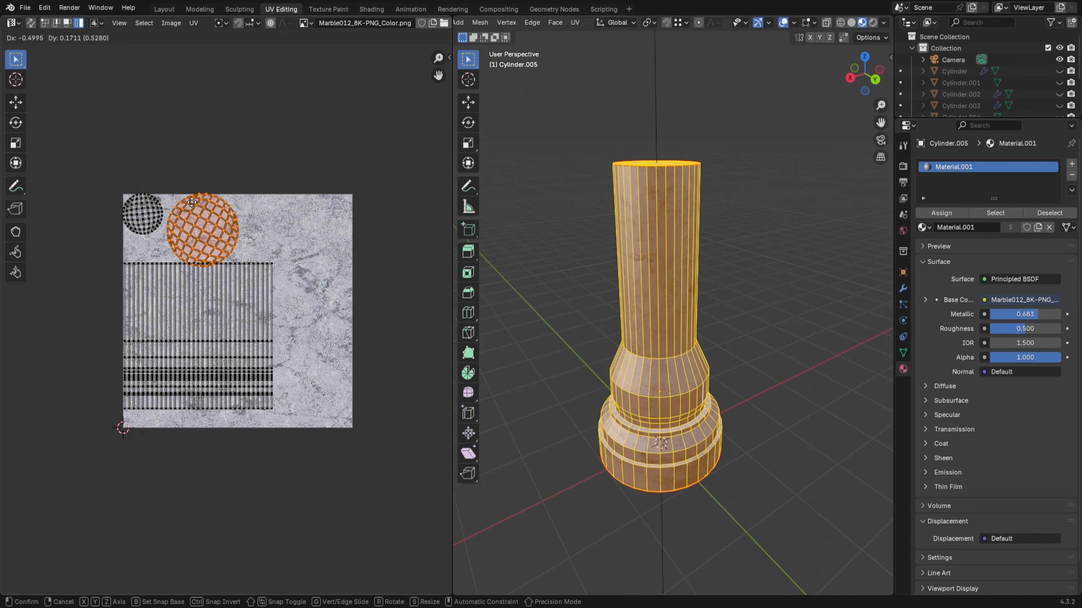
{"action": "left_click", "coordinate": [187, 201]}
- Move the side island along Y by about -0.082 so its base sits on the texture's lower edge
{"action": "left_click", "coordinate": [201, 365]}
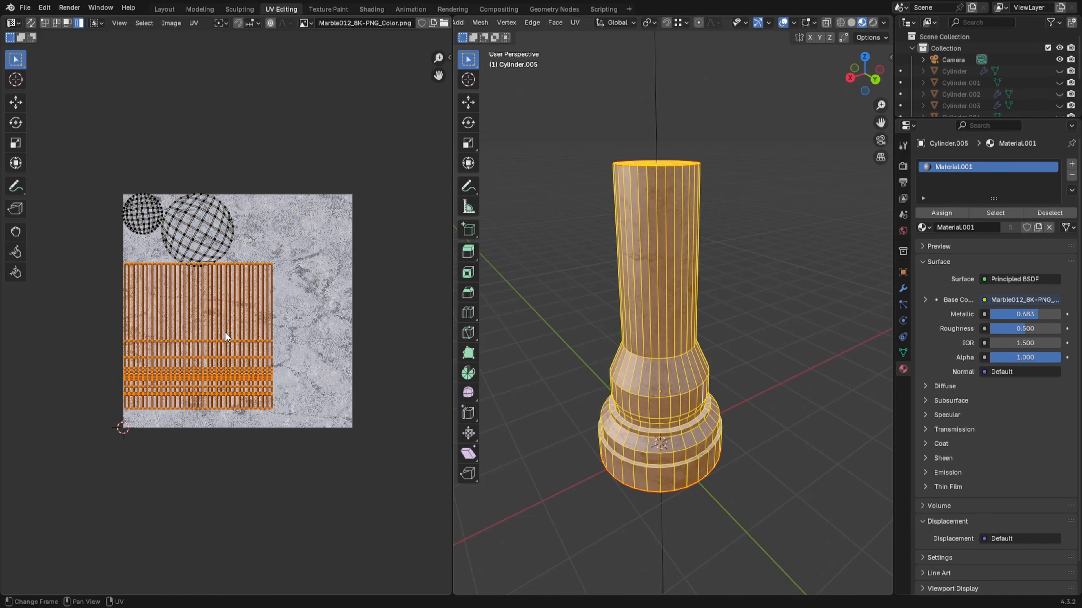
{"action": "key", "text": "g"}
{"action": "key", "text": "y"}
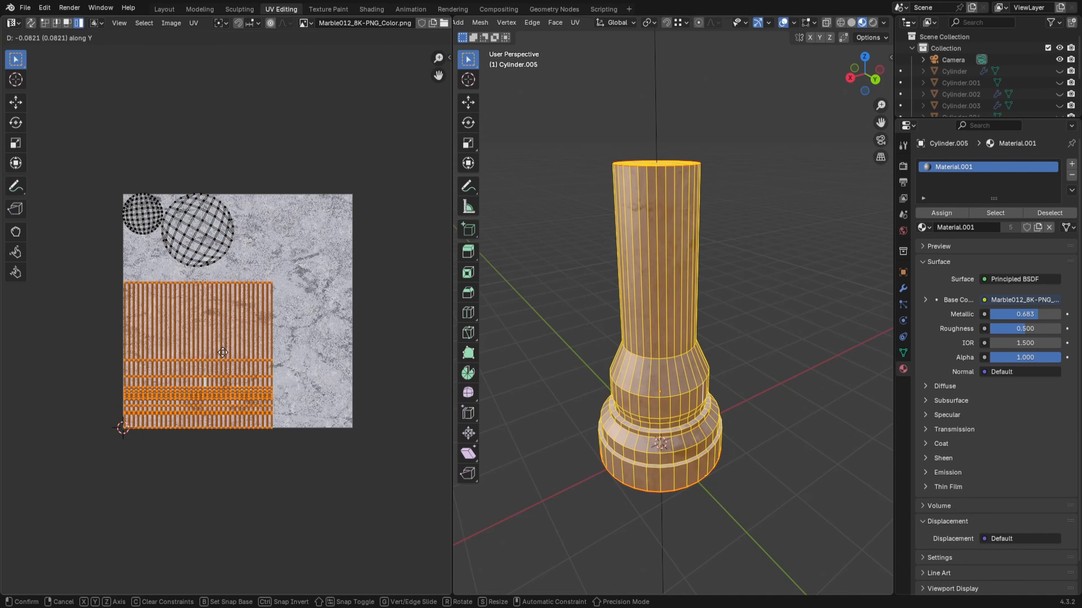
{"action": "left_click", "coordinate": [223, 352]}
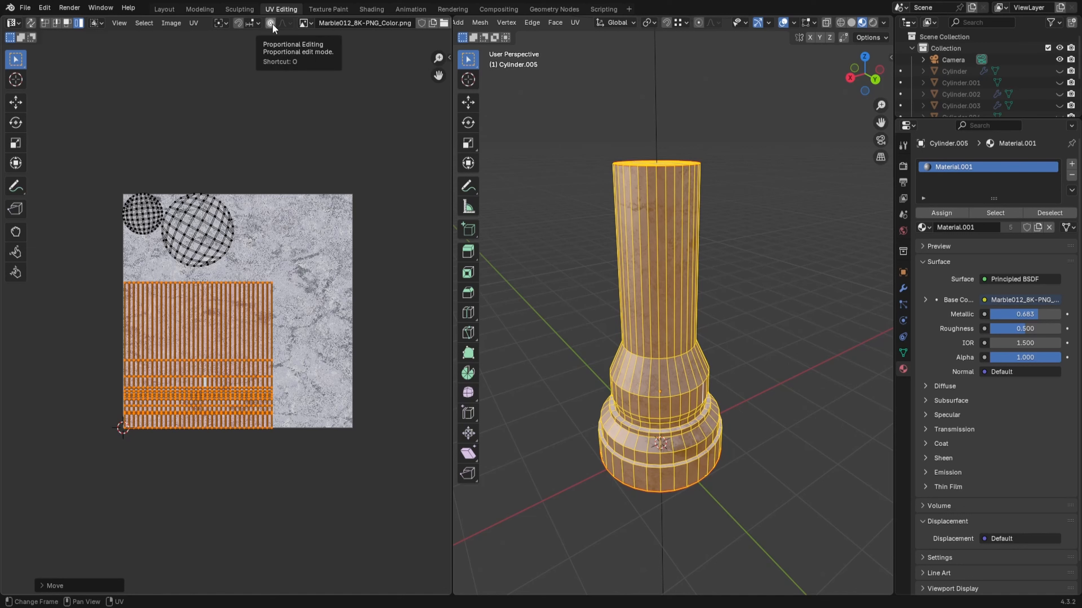
{"action": "middle_click_drag", "start_coordinate": [357, 24], "coordinate": [159, 23]}
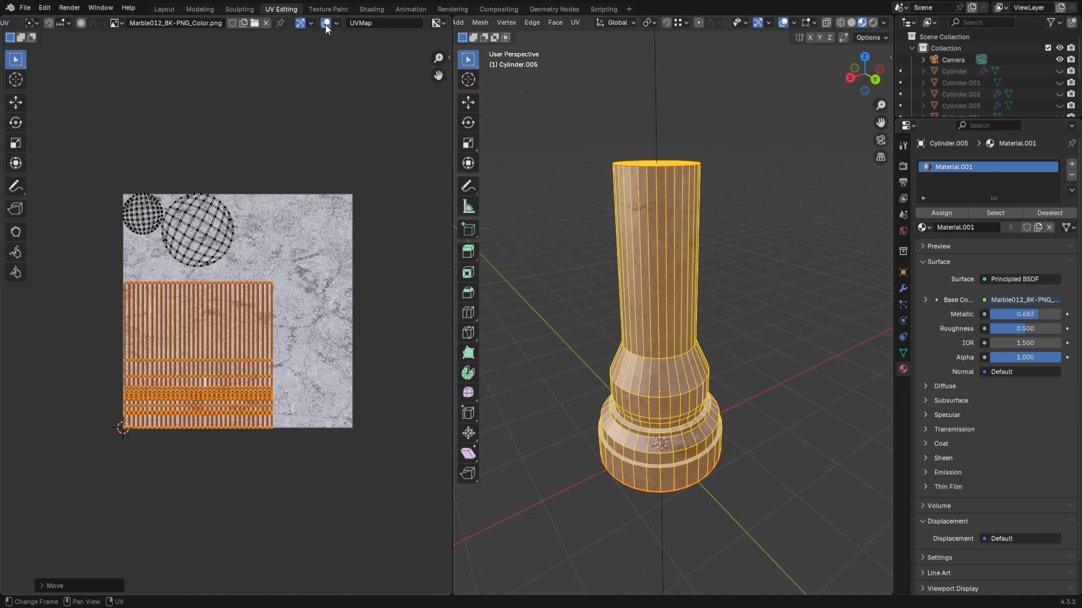
{"action": "left_click", "coordinate": [336, 23]}
{"action": "left_click", "coordinate": [337, 23]}
{"action": "left_click", "coordinate": [312, 23]}
{"action": "left_click", "coordinate": [311, 23]}
{"action": "middle_click_drag", "start_coordinate": [222, 37], "coordinate": [411, 41]}
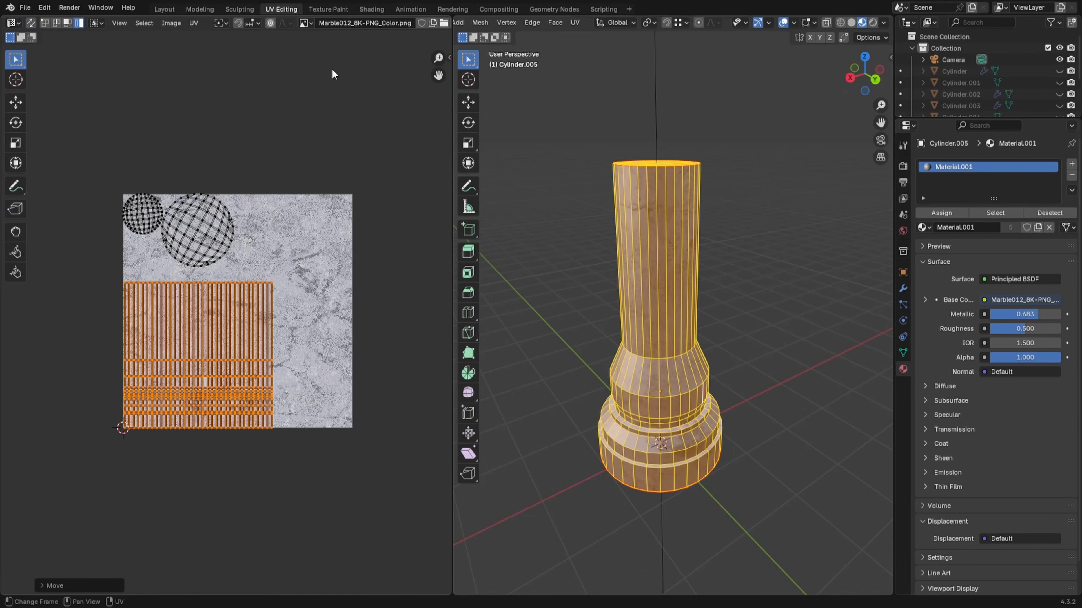
- Set the UV pivot to 2D Cursor and scale the side island along X out to the texture's right edge
{"action": "left_click", "coordinate": [227, 24]}
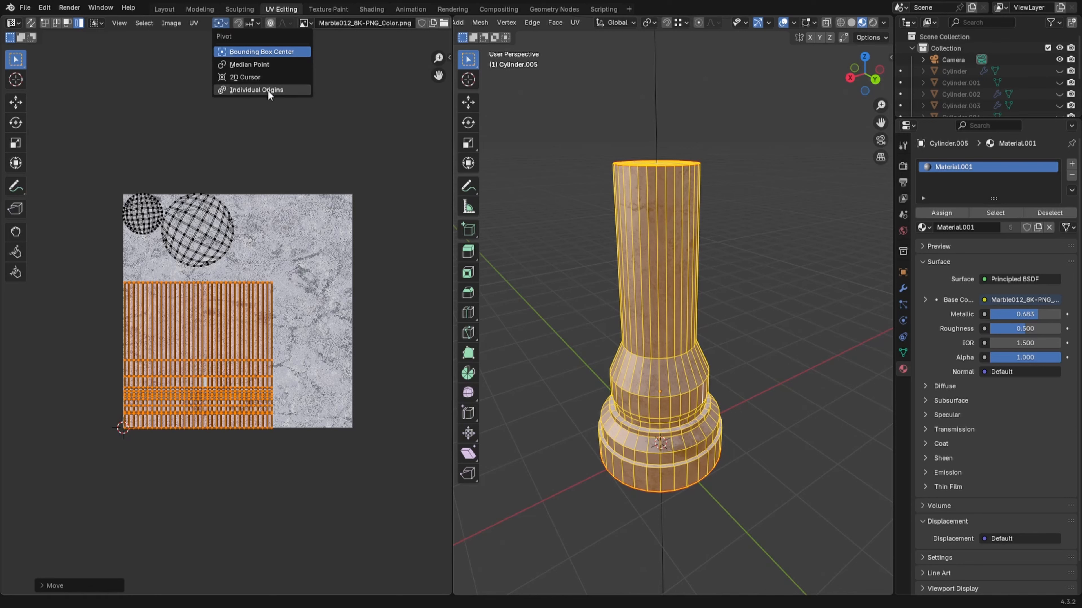
{"action": "left_click", "coordinate": [246, 77]}
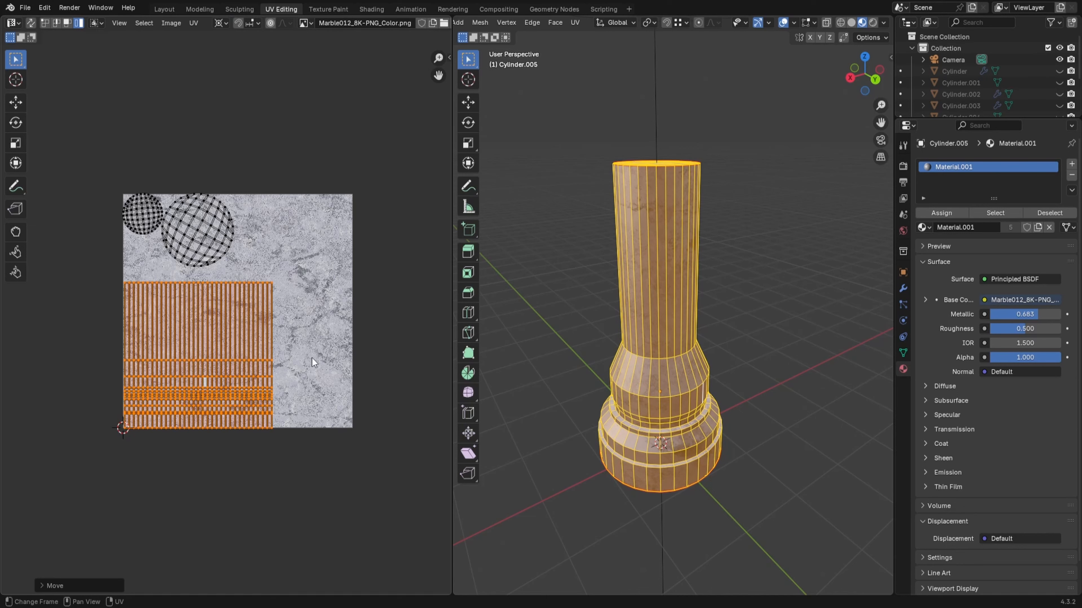
{"action": "key", "text": "s"}
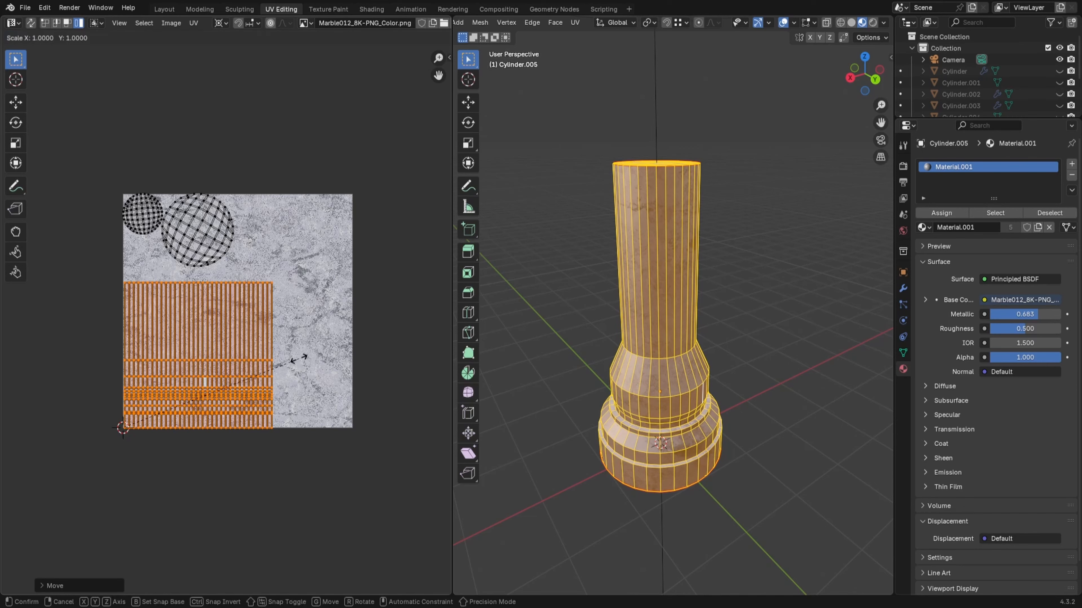
{"action": "key", "text": "x"}
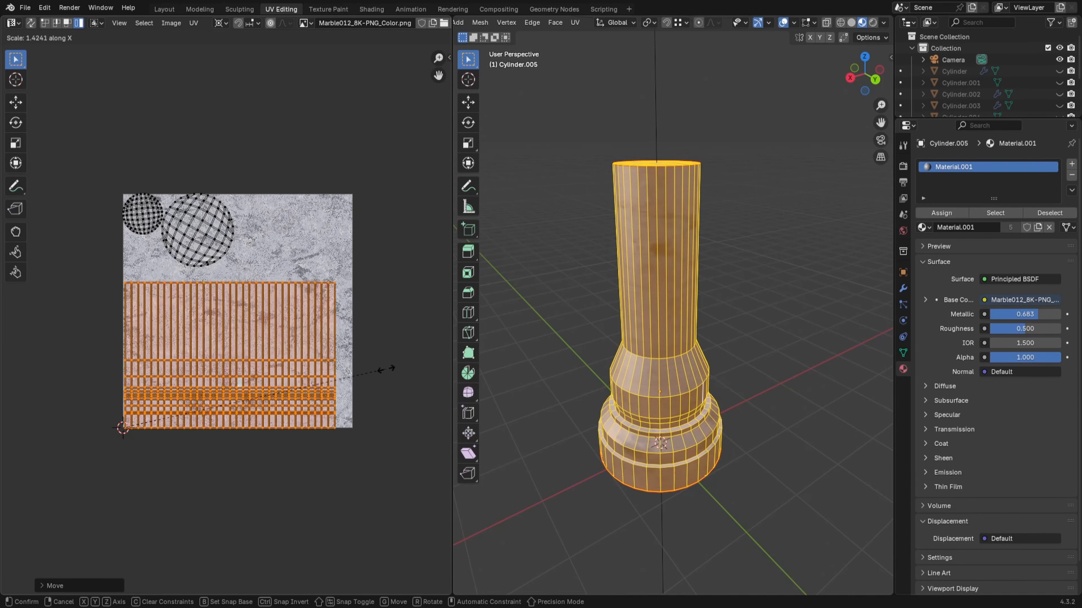
{"action": "left_click", "coordinate": [415, 372]}
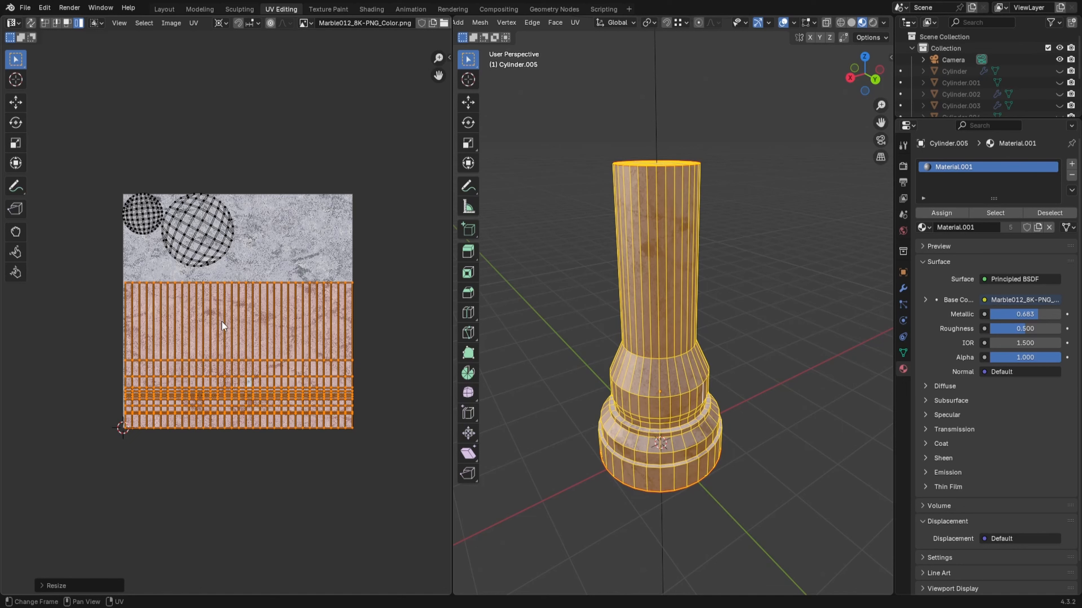
- Shift the side island along X against the texture's left edge and stretch it along X to fill the full width
{"action": "key", "text": "g"}
{"action": "key", "text": "x"}
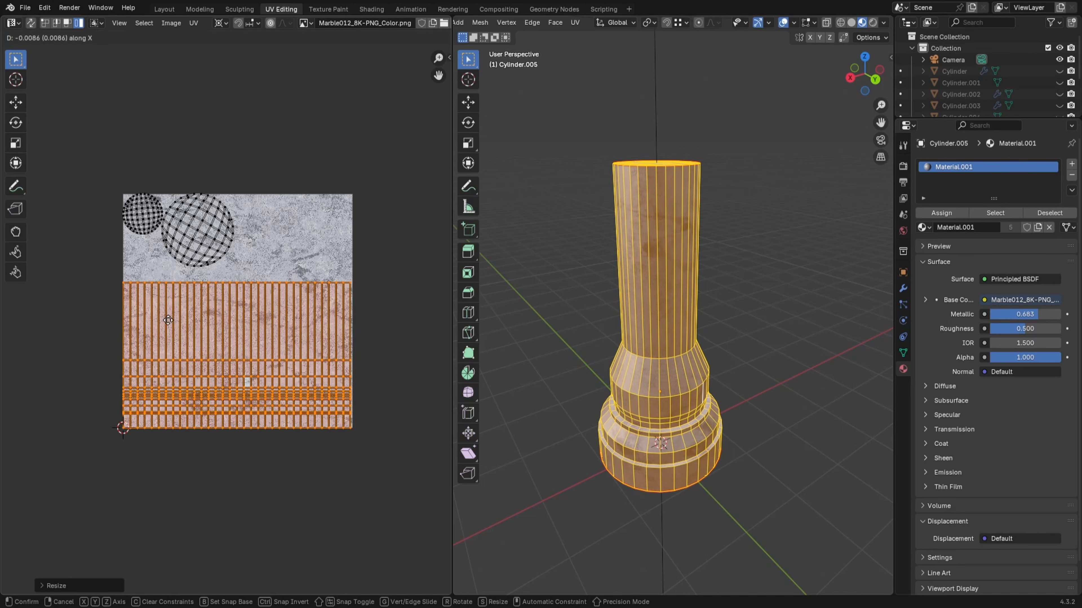
{"action": "left_click", "coordinate": [150, 345]}
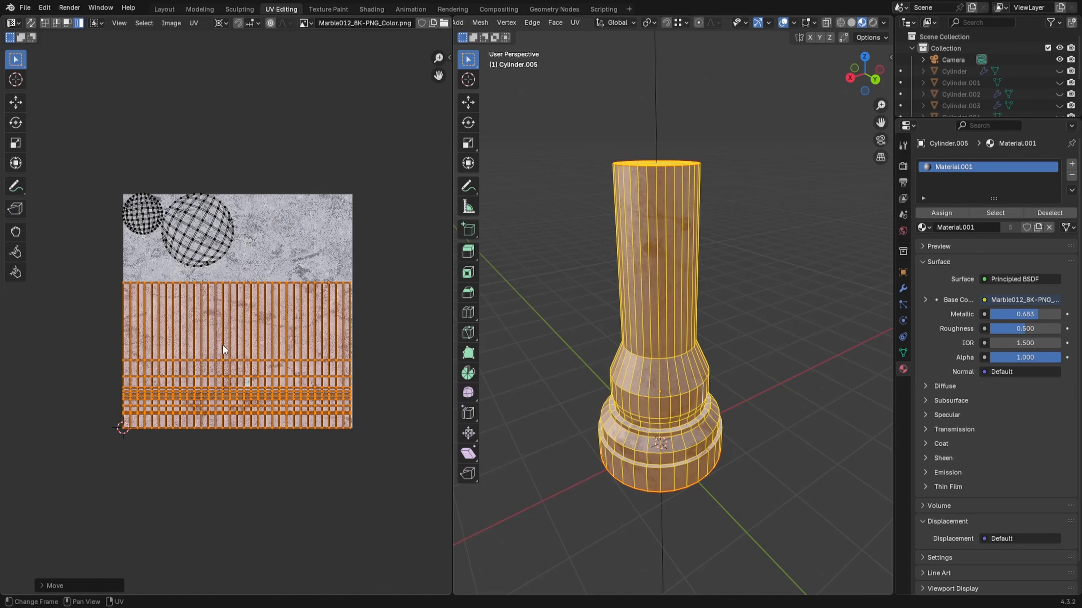
{"action": "key", "text": "s"}
{"action": "key", "text": "x"}
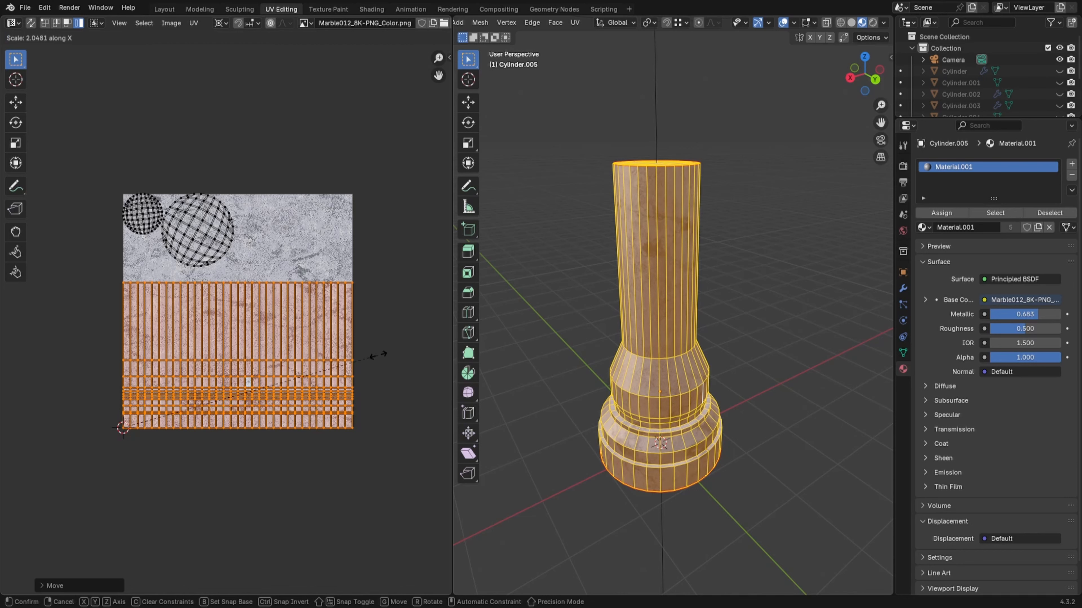
{"action": "left_click", "coordinate": [389, 357]}
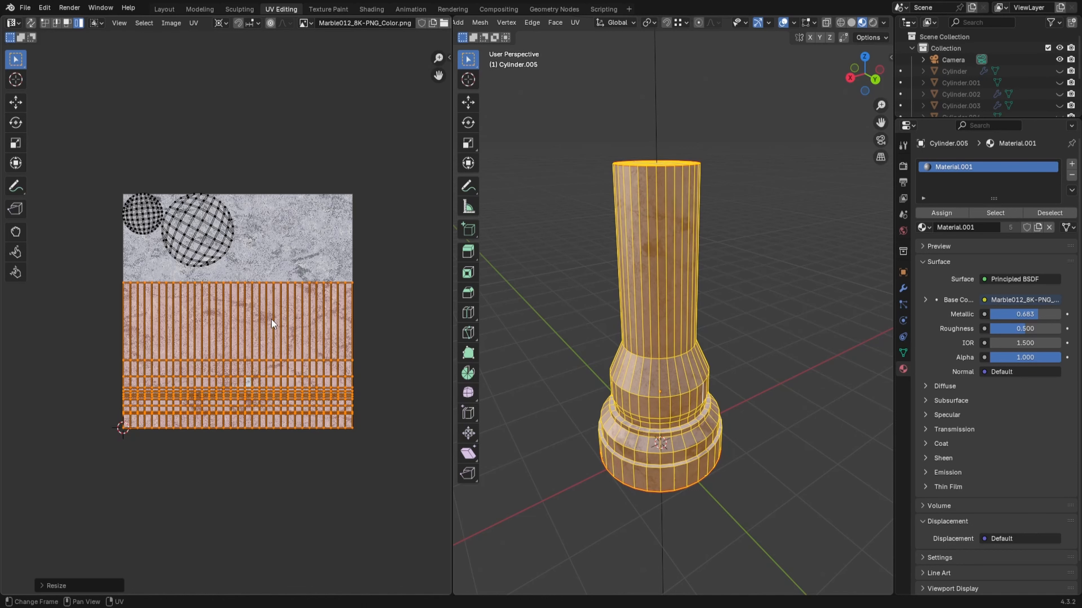
- Scale the side island along Y by about 1.09, then slightly more, bringing its upper edge just below the large circular island
{"action": "key", "text": "s"}
{"action": "key", "text": "y"}
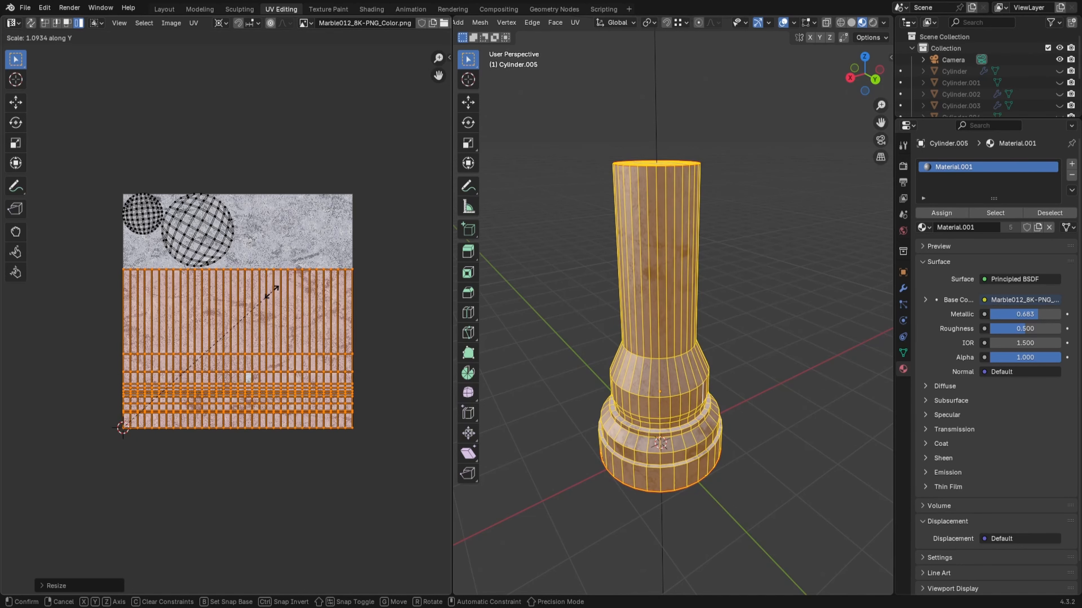
{"action": "left_click", "coordinate": [267, 289]}
{"action": "scroll", "coordinate": [194, 237], "scroll_direction": "up", "scroll_amount": 5}
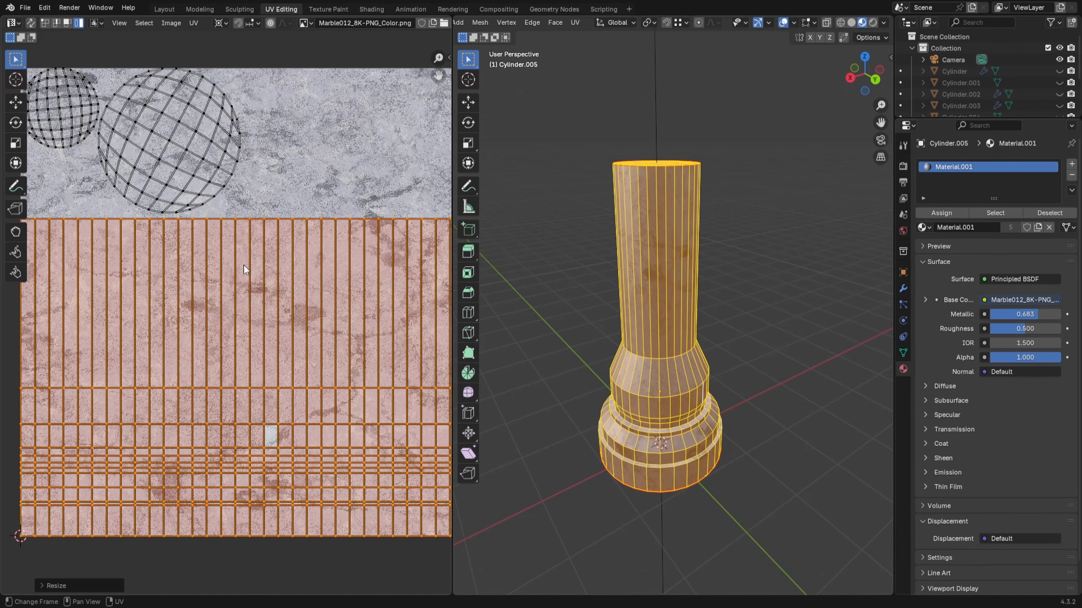
{"action": "key", "text": "s"}
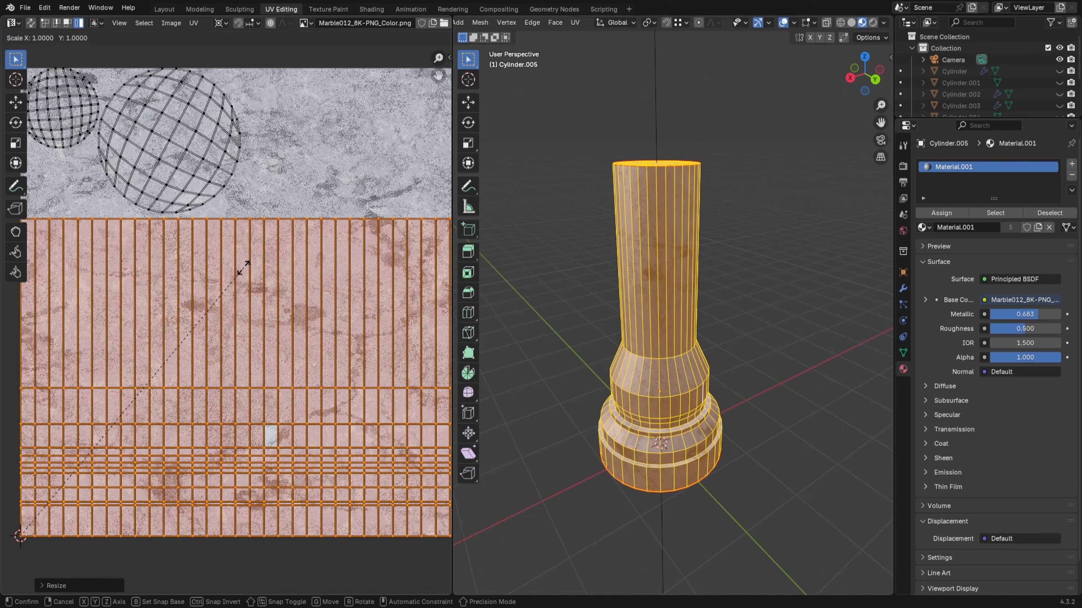
{"action": "left_click", "coordinate": [244, 265]}
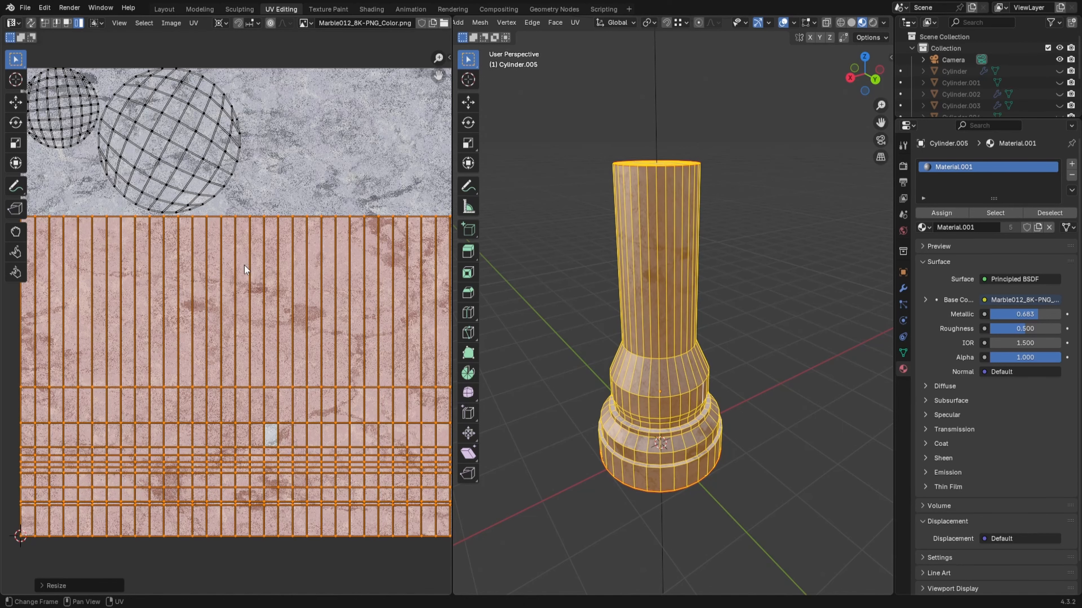
{"action": "scroll", "coordinate": [191, 230], "scroll_direction": "down", "scroll_amount": 1}
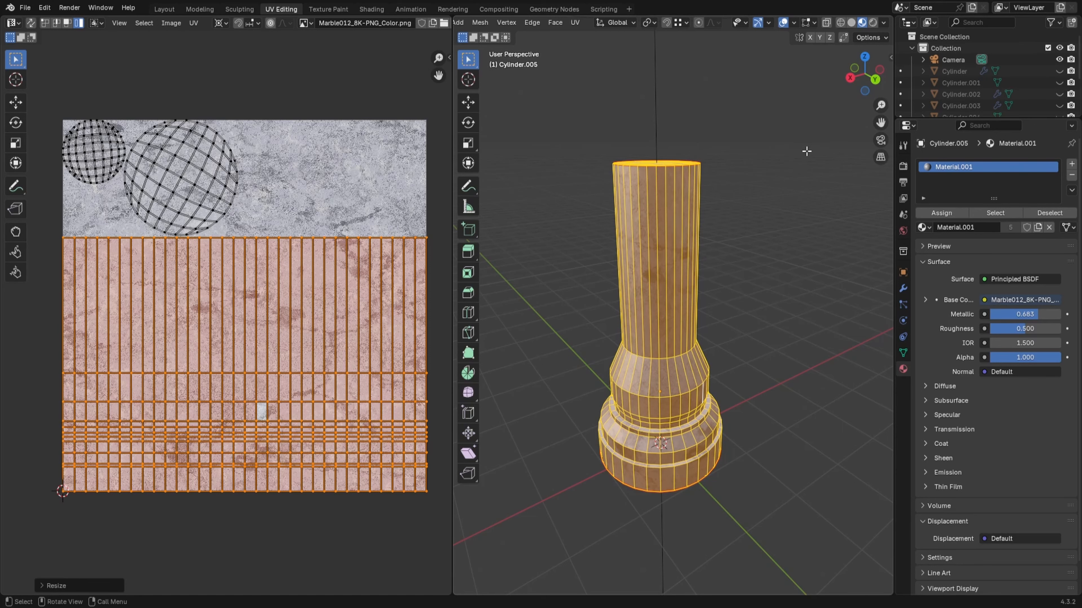
- Return to Object Mode, switch to the Modeling workspace and inspect the marble column from the side in Material Preview shading
{"action": "key", "text": "Tab"}
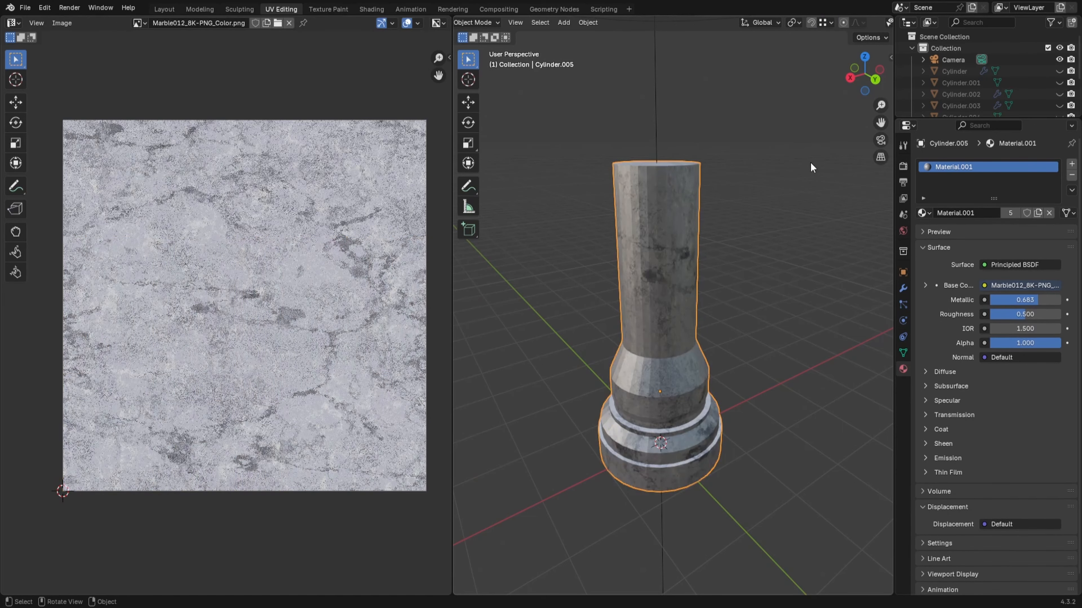
{"action": "middle_click_drag", "start_coordinate": [731, 233], "coordinate": [576, 298]}
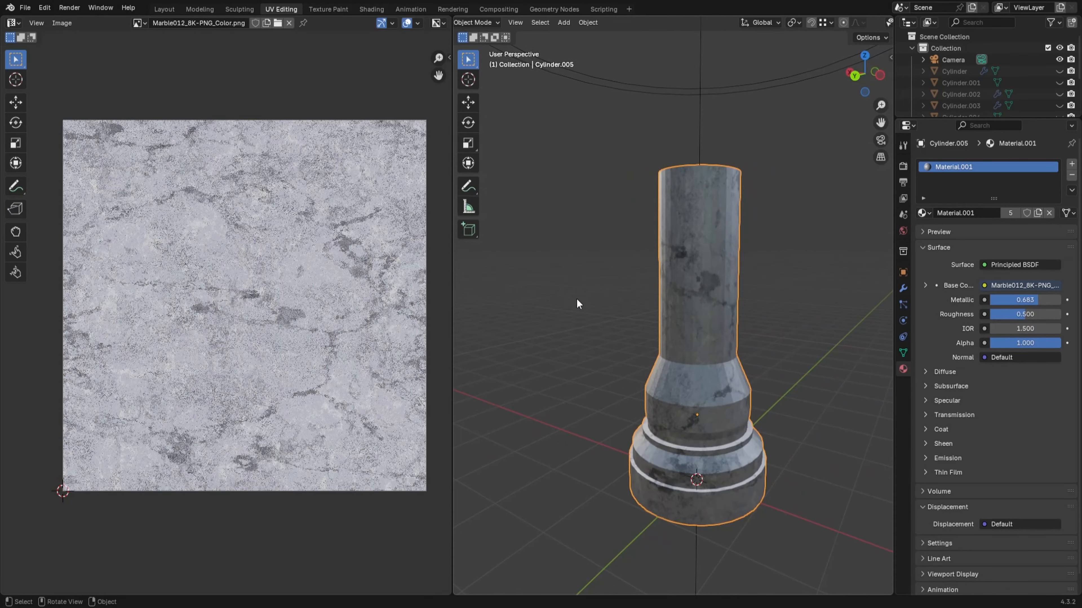
{"action": "left_click", "coordinate": [200, 9]}
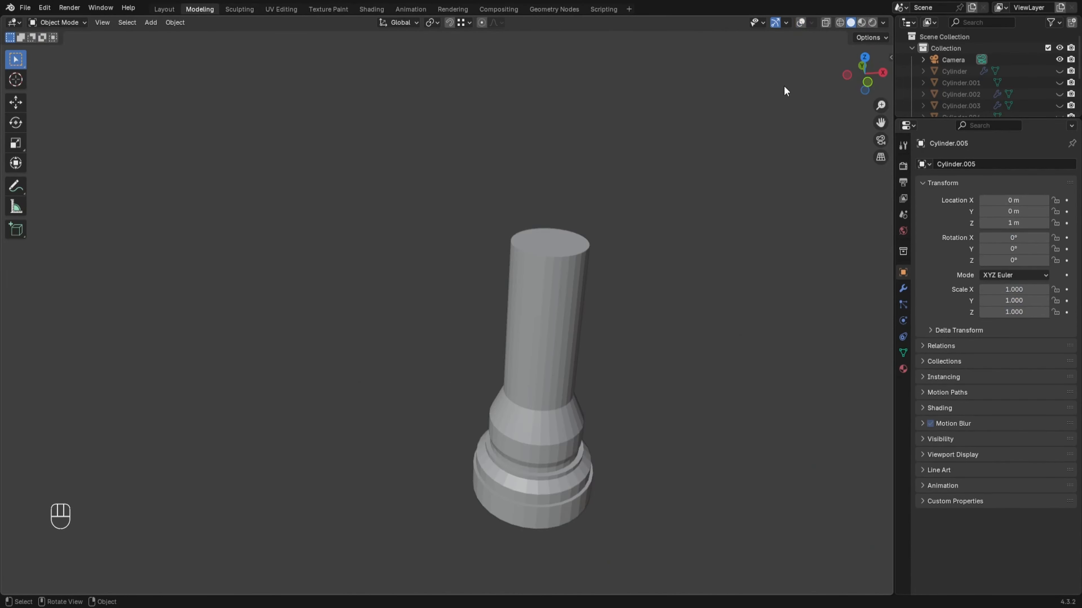
{"action": "left_click", "coordinate": [861, 23]}
{"action": "mouse_move", "coordinate": [694, 267]}
{"action": "middle_mouse_down"}
{"action": "mouse_move", "coordinate": [658, 303]}
{"action": "mouse_move", "coordinate": [643, 268]}
{"action": "middle_mouse_up"}
{"action": "scroll", "coordinate": [551, 339], "scroll_direction": "up", "scroll_amount": 2}
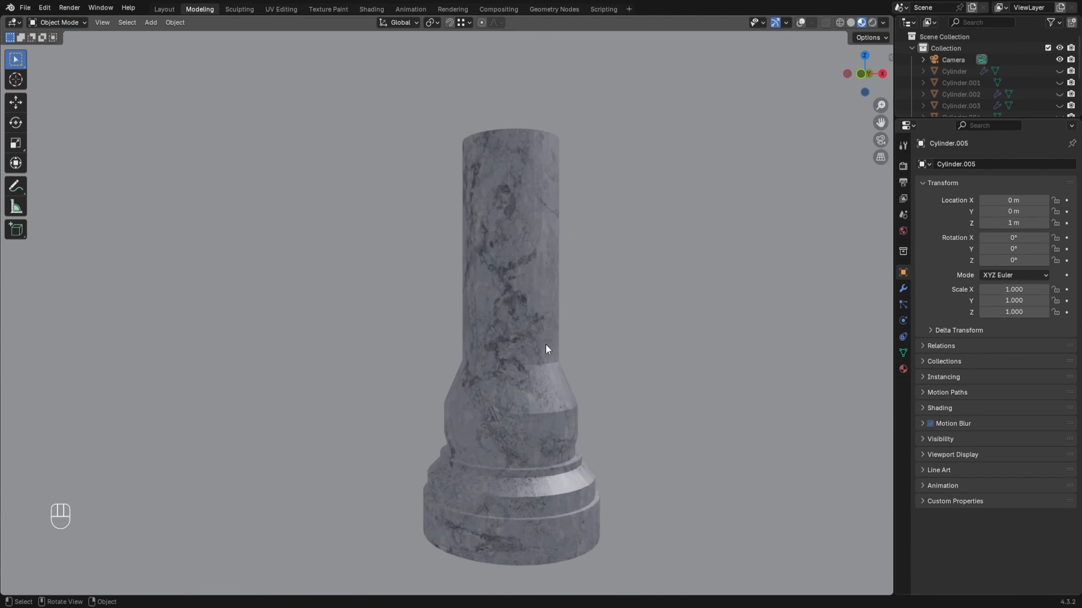
- Try Shade Smooth on the marble column, and set it back to Shade Flat
{"action": "middle_click_drag", "start_coordinate": [545, 344], "coordinate": [441, 342]}
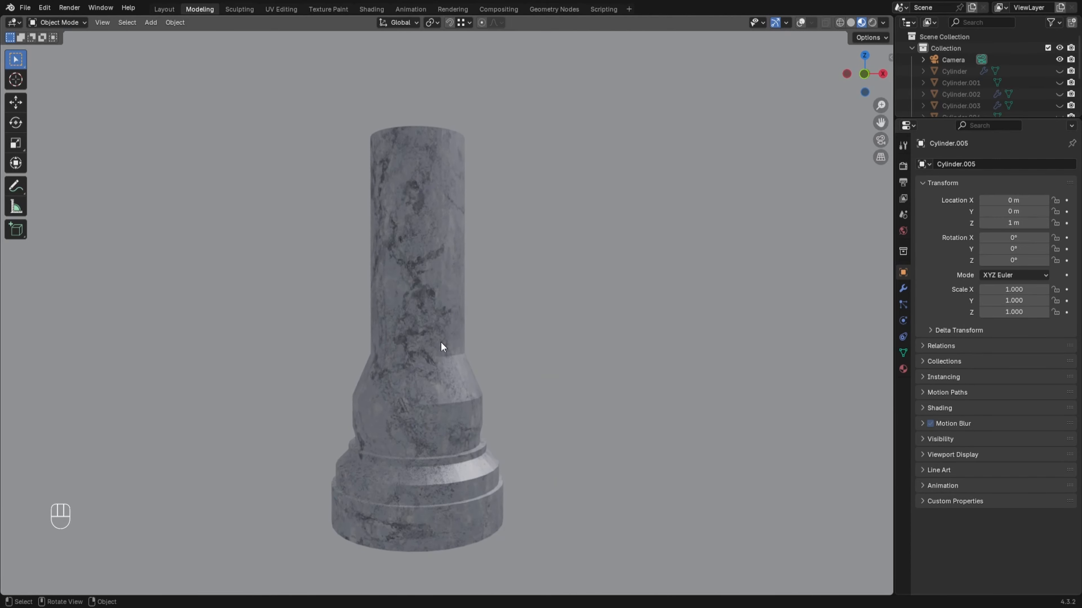
{"action": "scroll", "coordinate": [440, 342], "scroll_direction": "up", "scroll_amount": 1}
{"action": "right_click", "coordinate": [426, 297]}
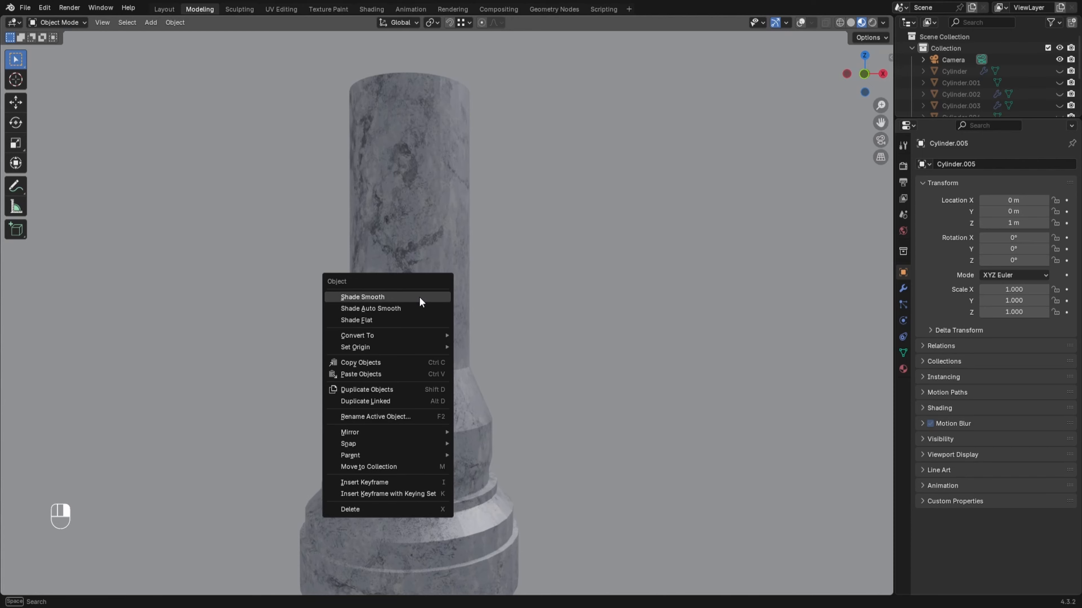
{"action": "left_click", "coordinate": [419, 297]}
{"action": "right_click", "coordinate": [419, 297]}
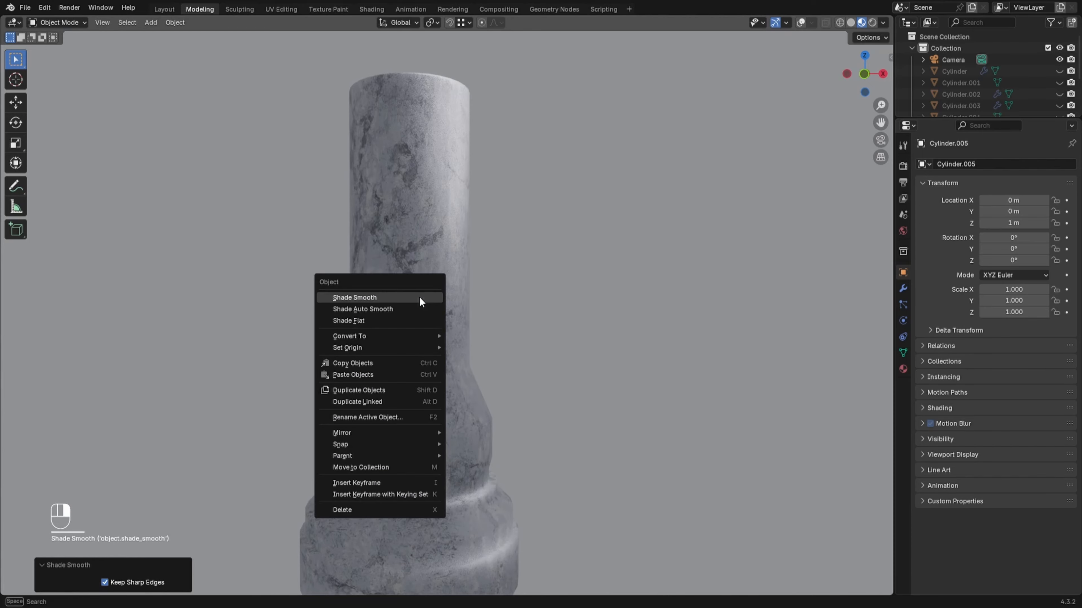
{"action": "left_click", "coordinate": [407, 317]}
- Examine the marble texture around the column's shaft, base mouldings and circular top face for seams and stretching
{"action": "middle_click_drag", "start_coordinate": [405, 317], "coordinate": [502, 323]}
{"action": "middle_click_drag", "start_coordinate": [516, 359], "coordinate": [494, 344]}
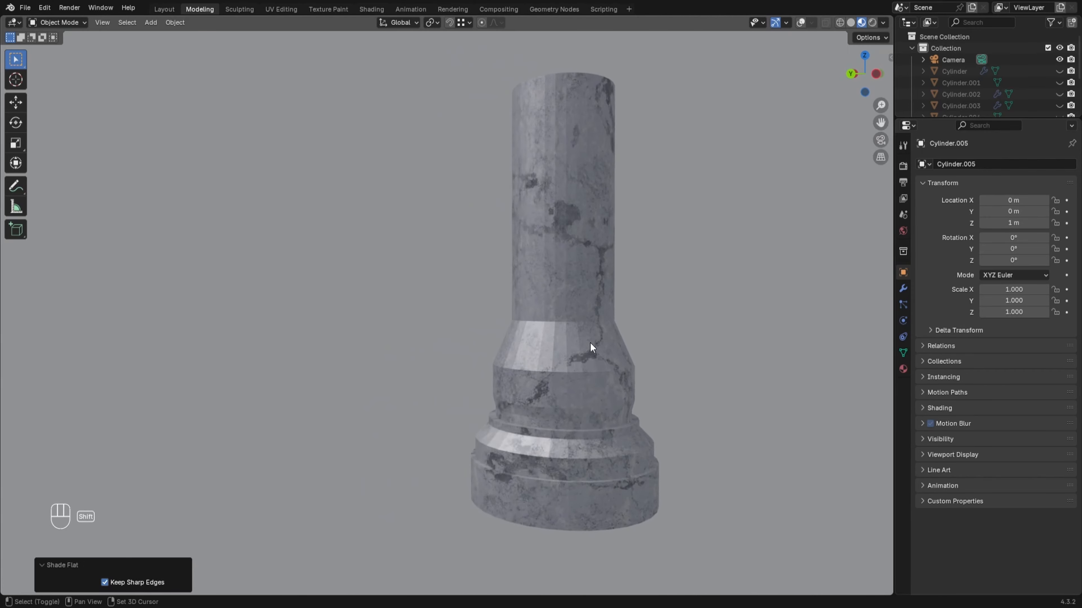
{"action": "middle_click_drag", "start_coordinate": [589, 342], "coordinate": [542, 379], "text": "shift"}
{"action": "scroll", "coordinate": [542, 378], "scroll_direction": "up", "scroll_amount": 4}
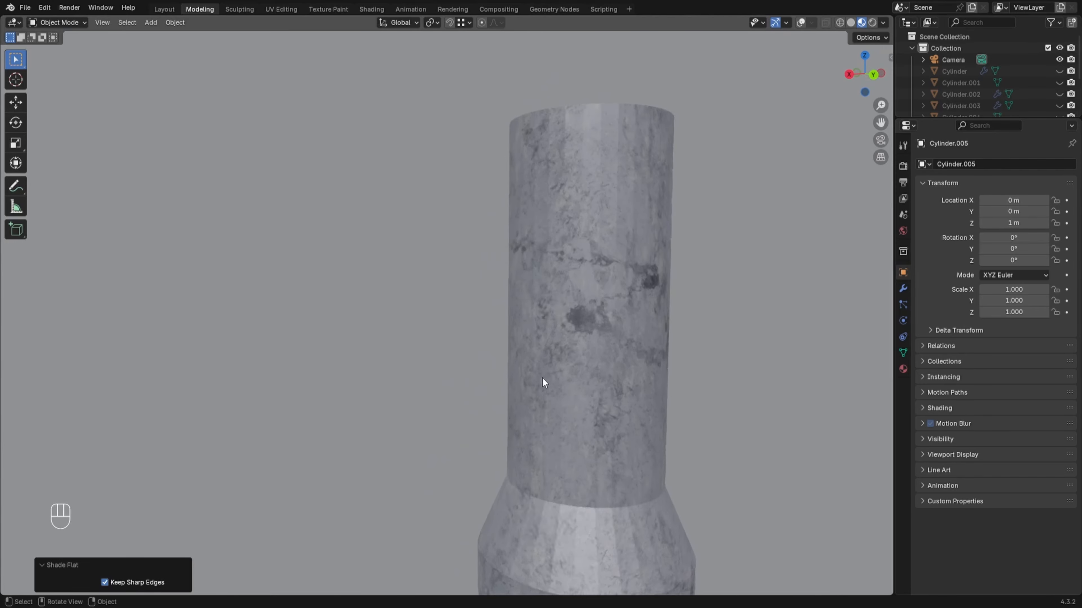
{"action": "middle_click_drag", "start_coordinate": [597, 405], "coordinate": [531, 290]}
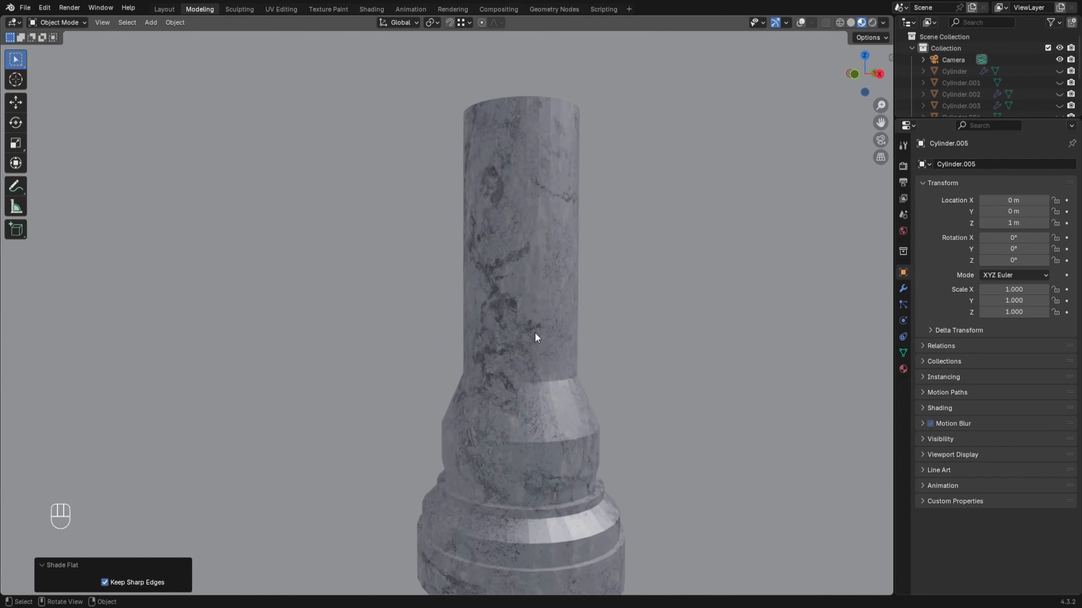
{"action": "scroll", "coordinate": [535, 332], "scroll_direction": "up", "scroll_amount": 1}
{"action": "middle_click_drag", "start_coordinate": [538, 352], "coordinate": [586, 363]}
{"action": "scroll", "coordinate": [422, 333], "scroll_direction": "up", "scroll_amount": 3}
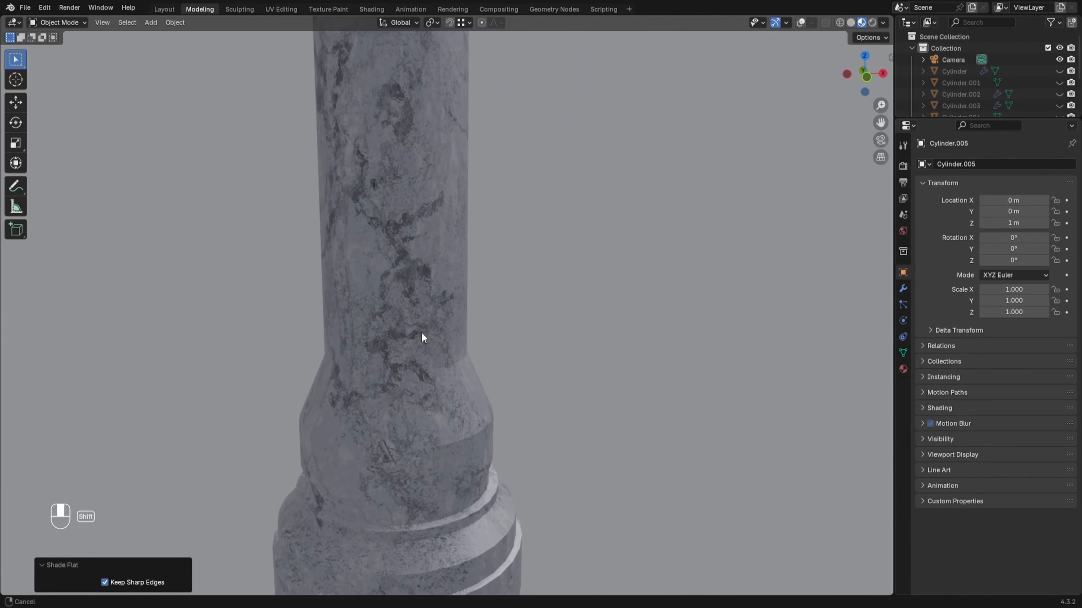
{"action": "middle_click_drag", "start_coordinate": [515, 404], "coordinate": [443, 386]}
{"action": "scroll", "coordinate": [514, 352], "scroll_direction": "down", "scroll_amount": 5}
{"action": "scroll", "coordinate": [473, 239], "scroll_direction": "up", "scroll_amount": 4}
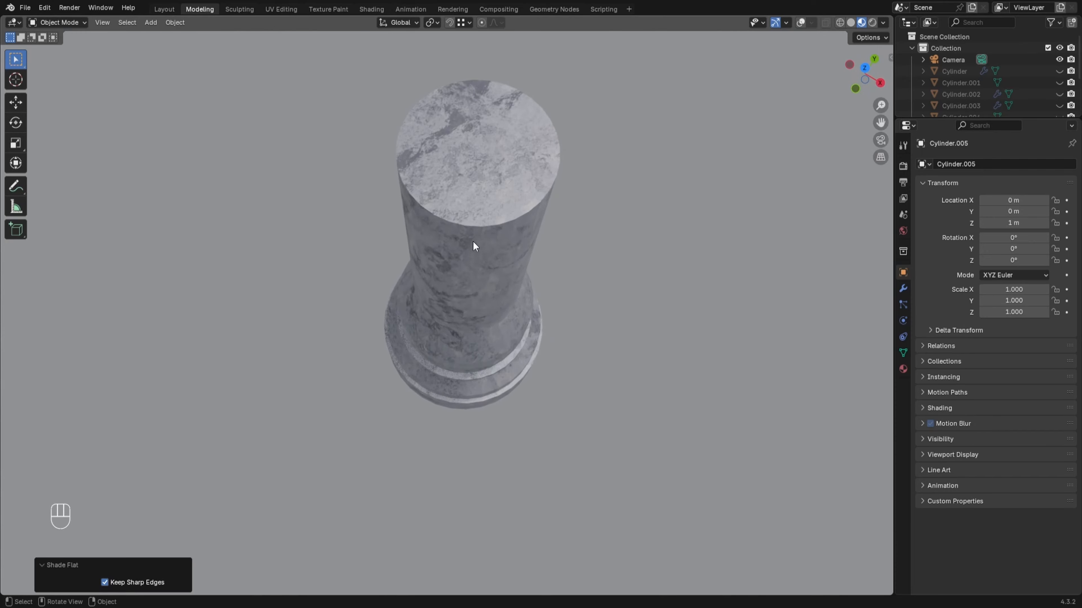
{"action": "mouse_move", "coordinate": [469, 260]}
{"action": "middle_mouse_down"}
{"action": "mouse_move", "coordinate": [476, 226]}
{"action": "mouse_move", "coordinate": [471, 260]}
{"action": "middle_mouse_up"}
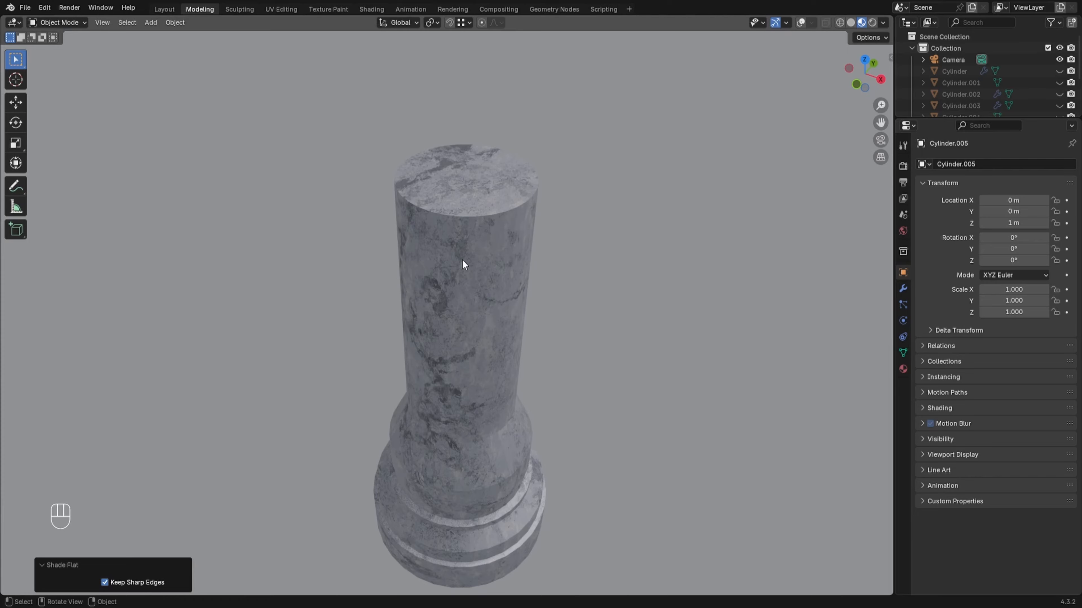
{"action": "middle_click_drag", "start_coordinate": [456, 302], "coordinate": [447, 269]}
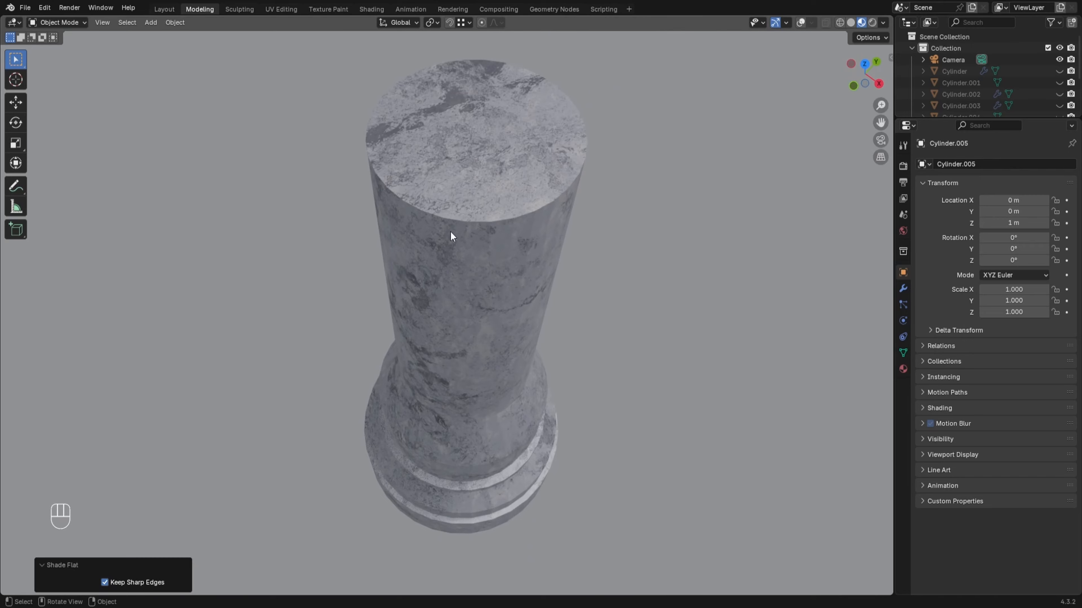
- Enter Edit Mode on the marble column with its side in view
{"action": "middle_click_drag", "start_coordinate": [455, 167], "coordinate": [450, 339]}
{"action": "scroll", "coordinate": [468, 390], "scroll_direction": "up", "scroll_amount": 3}
{"action": "scroll", "coordinate": [467, 391], "scroll_direction": "down", "scroll_amount": 2}
{"action": "scroll", "coordinate": [451, 336], "scroll_direction": "up", "scroll_amount": 1}
{"action": "key", "text": "Tab"}
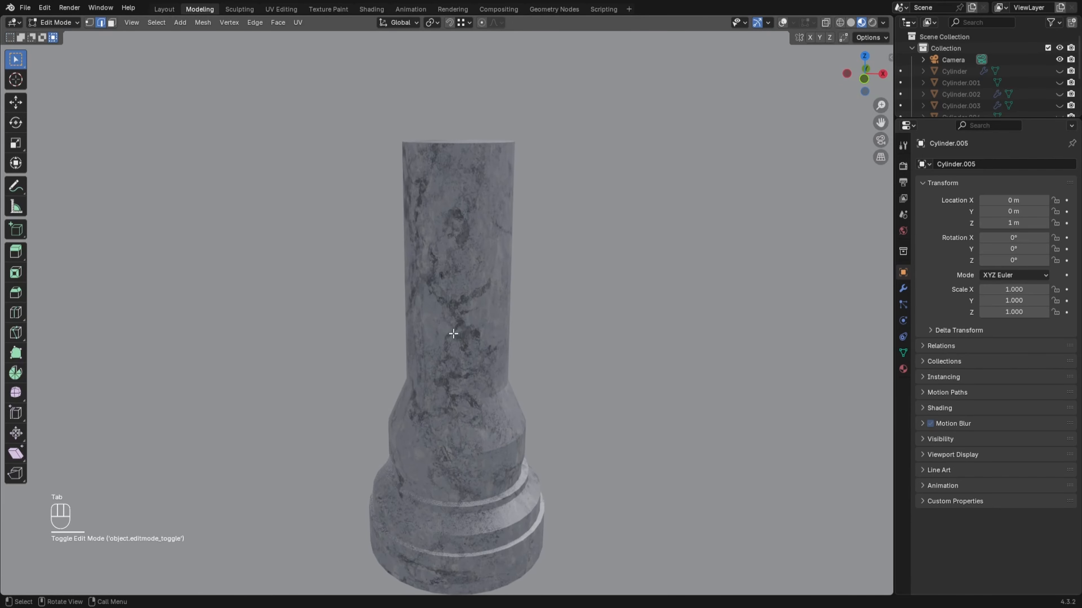